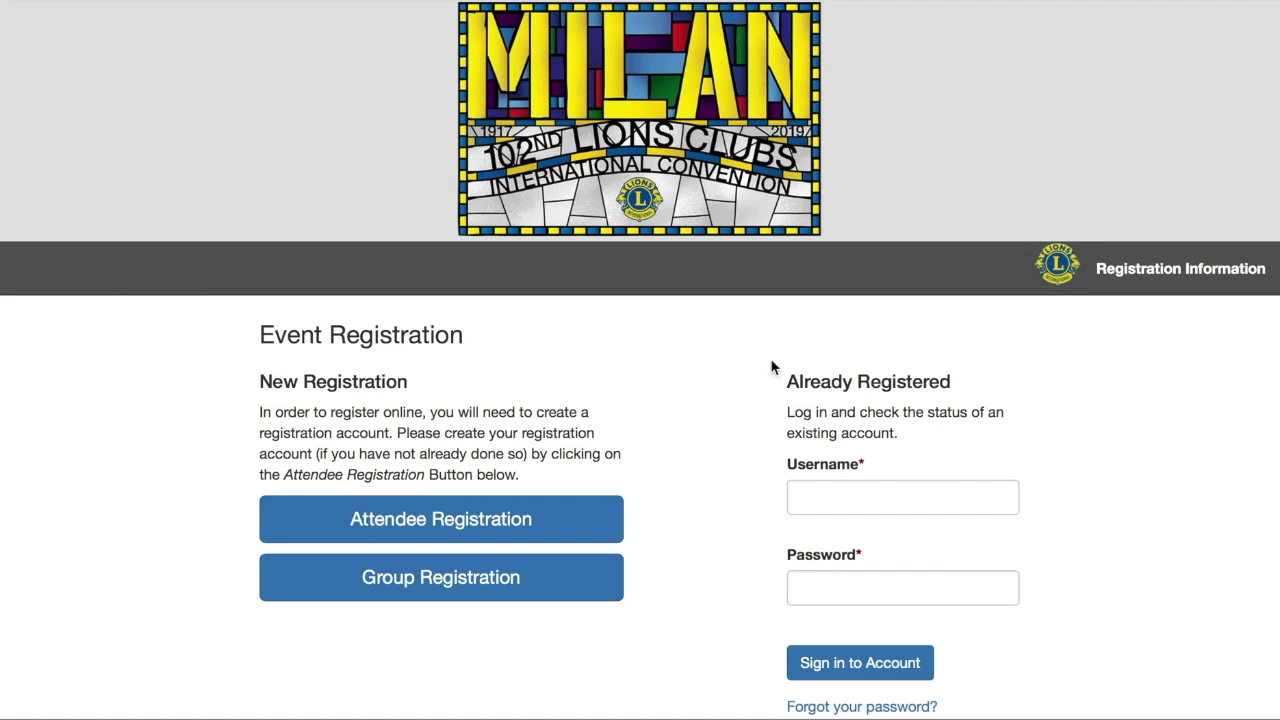
# Open the Registration Information notice from the dark top bar
pyautogui.click(1155, 272)
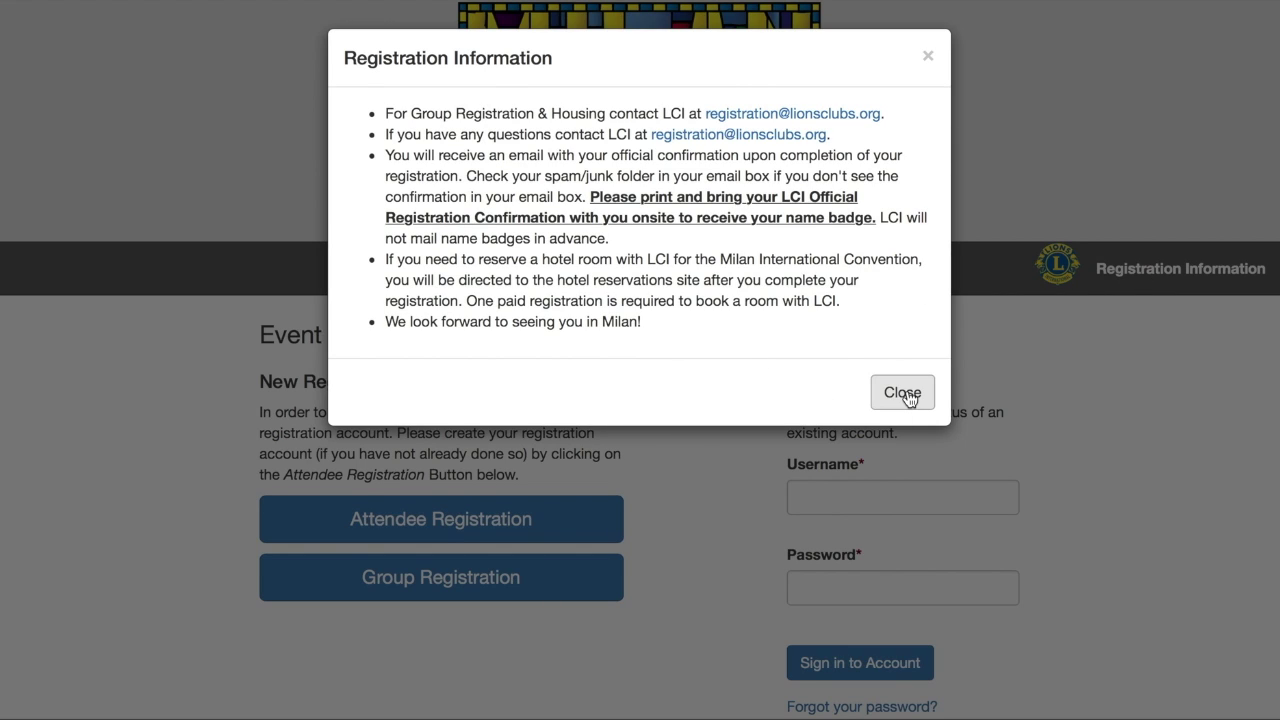
# Close the Registration Information notice to return to Event Registration
pyautogui.click(903, 393)
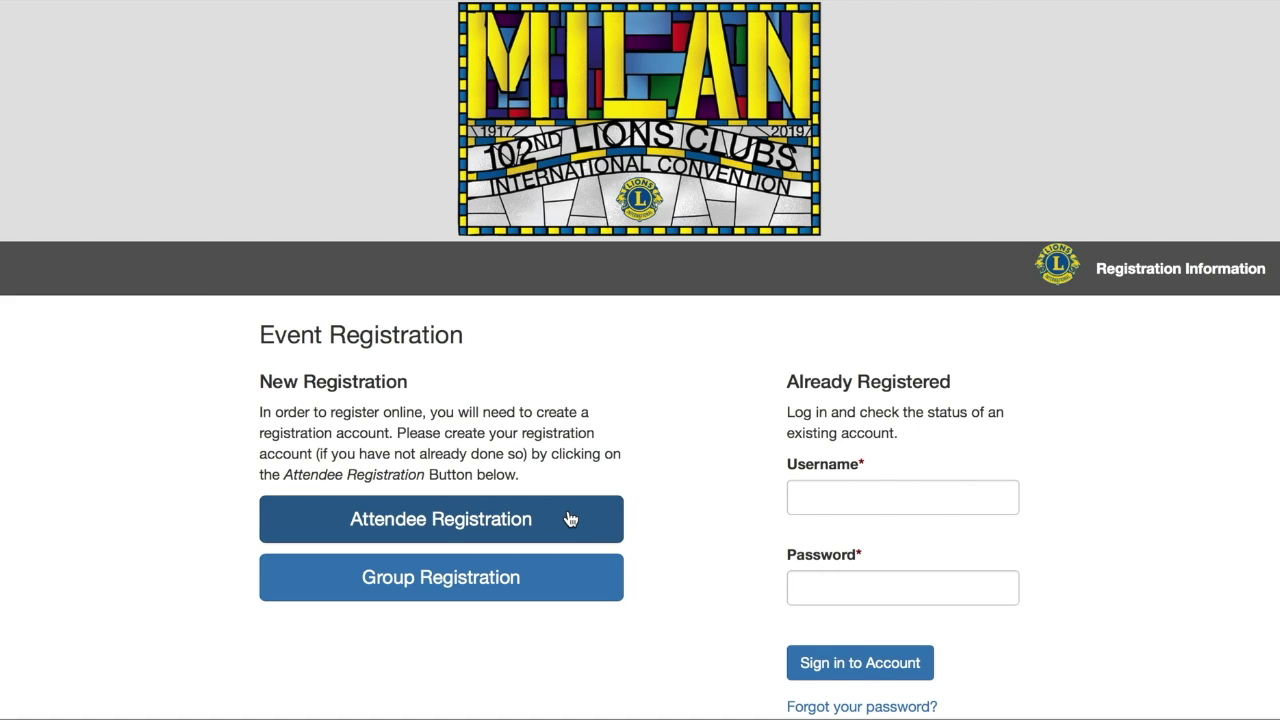
# Start an attendee registration and enter the attendee's first and last name
pyautogui.click(569, 518)
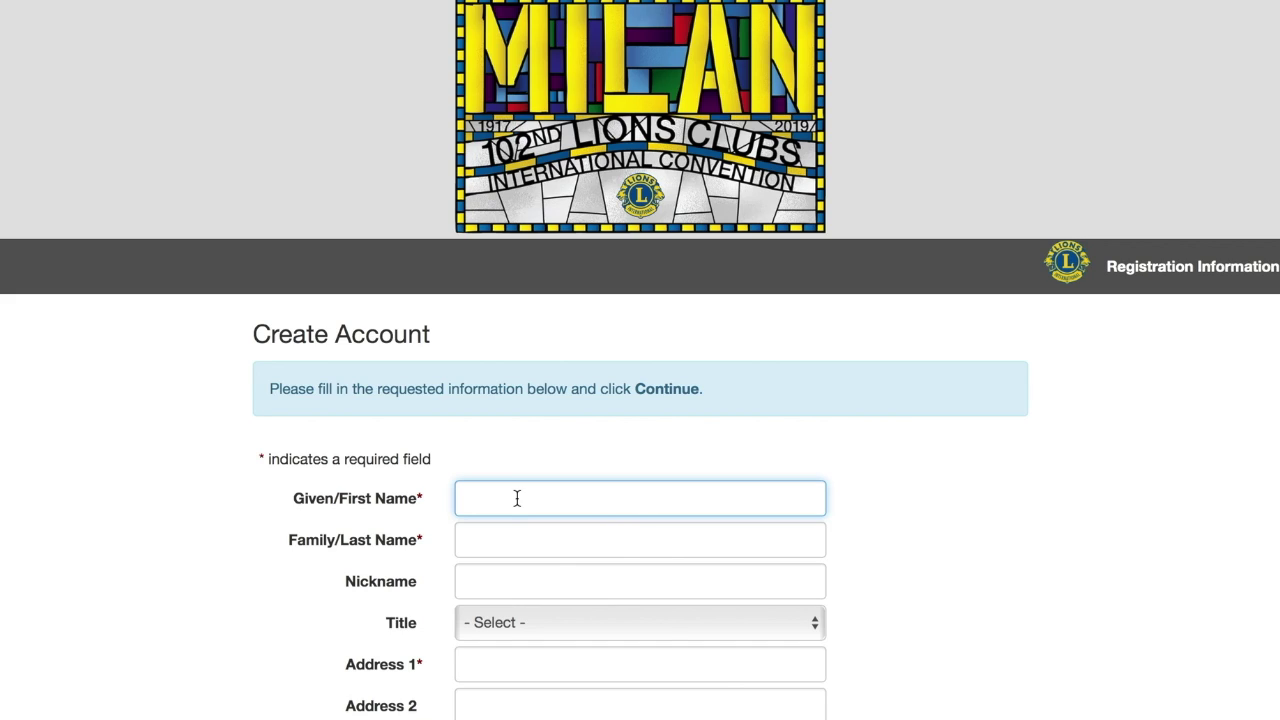
pyautogui.write('Sam')
pyautogui.press('Tab')
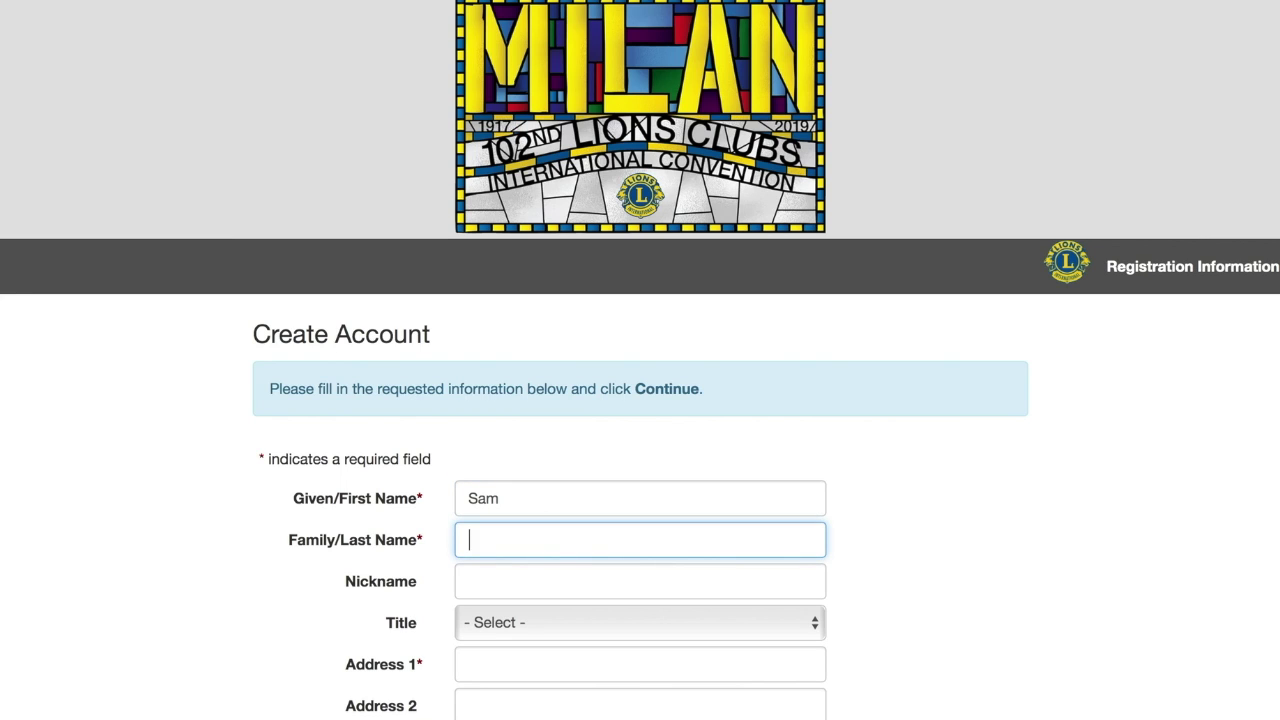
pyautogui.write('Jones')
pyautogui.click(931, 634)
# Set the title to Club President and enter the street address, city, Illinois and ZIP code
pyautogui.scroll(-5, 931, 634)
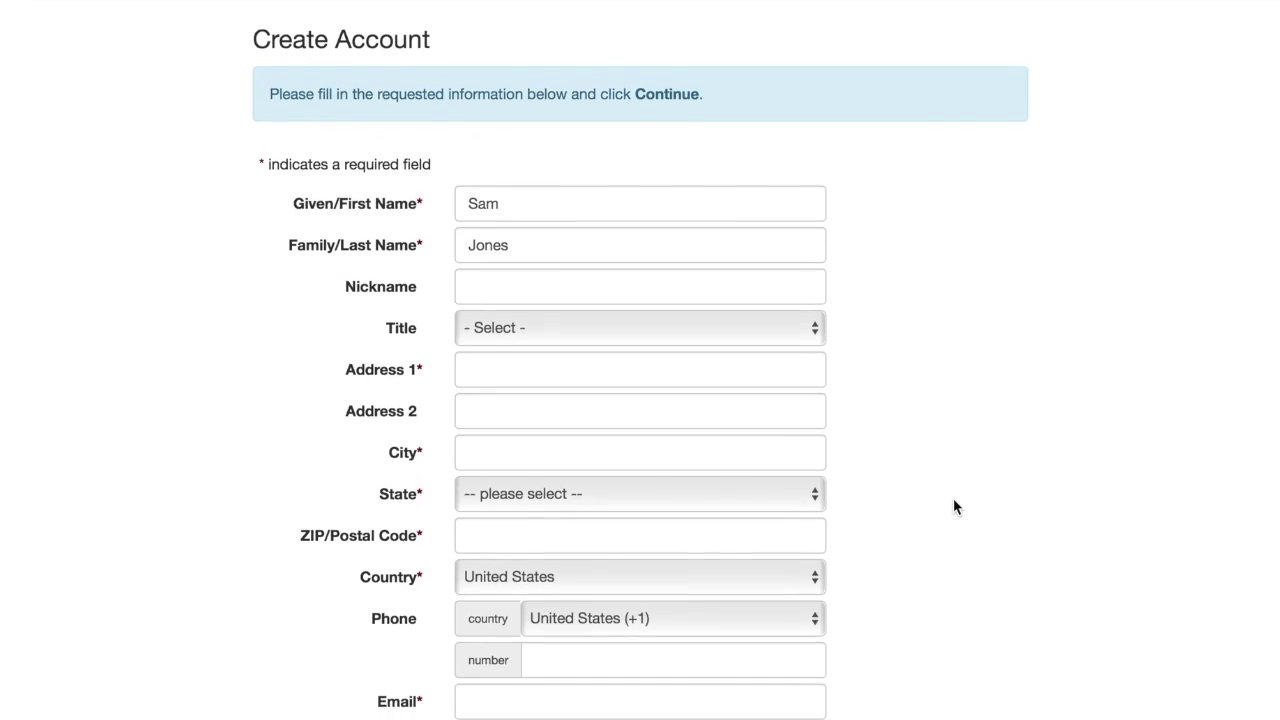
pyautogui.click(661, 306)
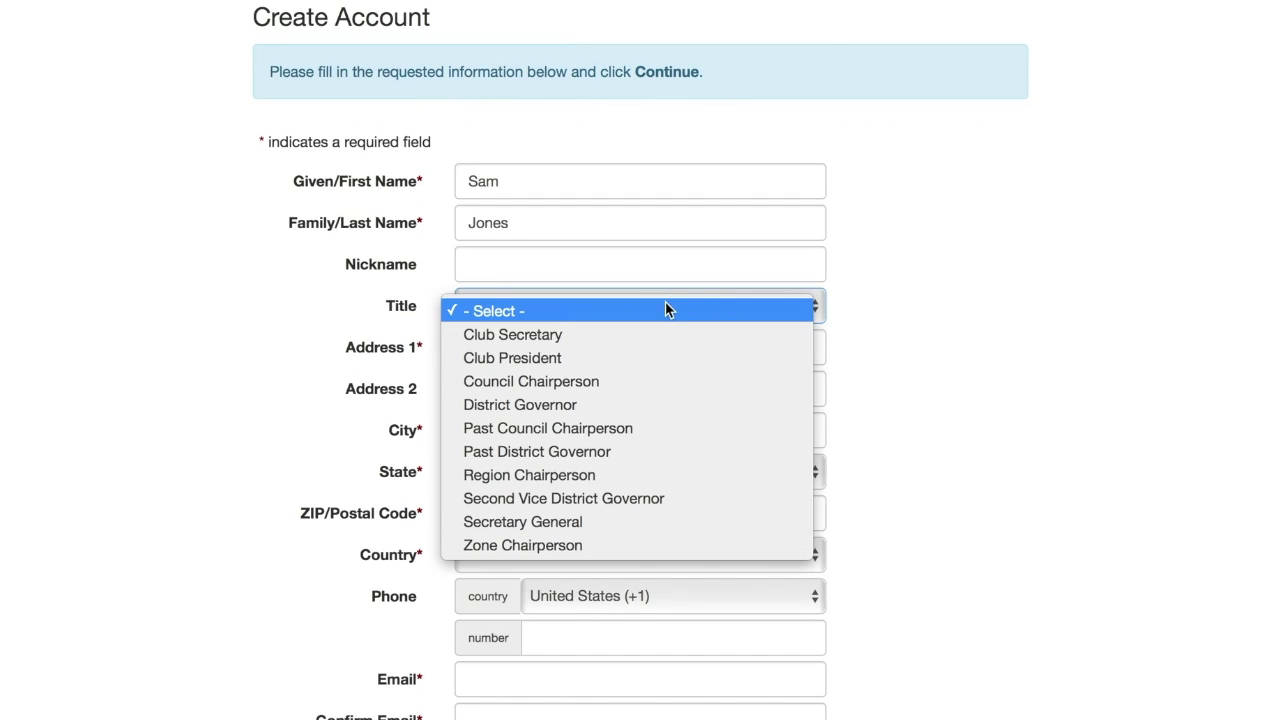
pyautogui.click(522, 360)
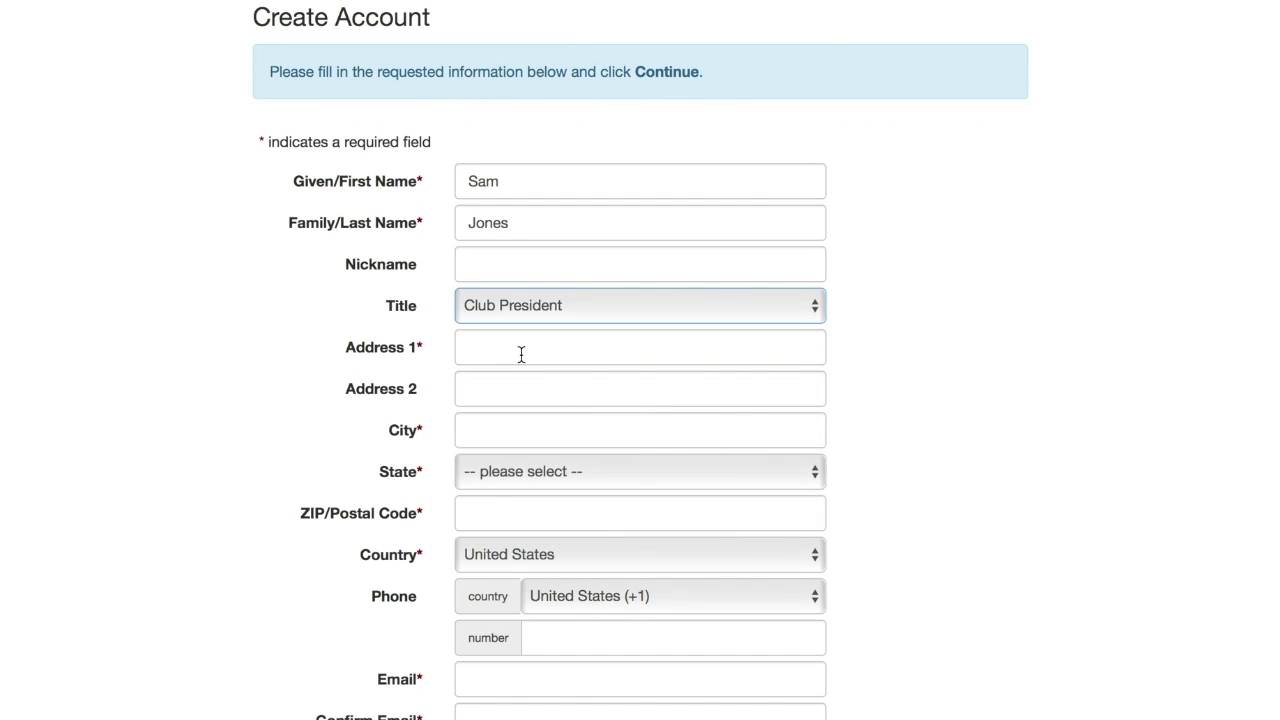
pyautogui.click(505, 346)
pyautogui.write('1')
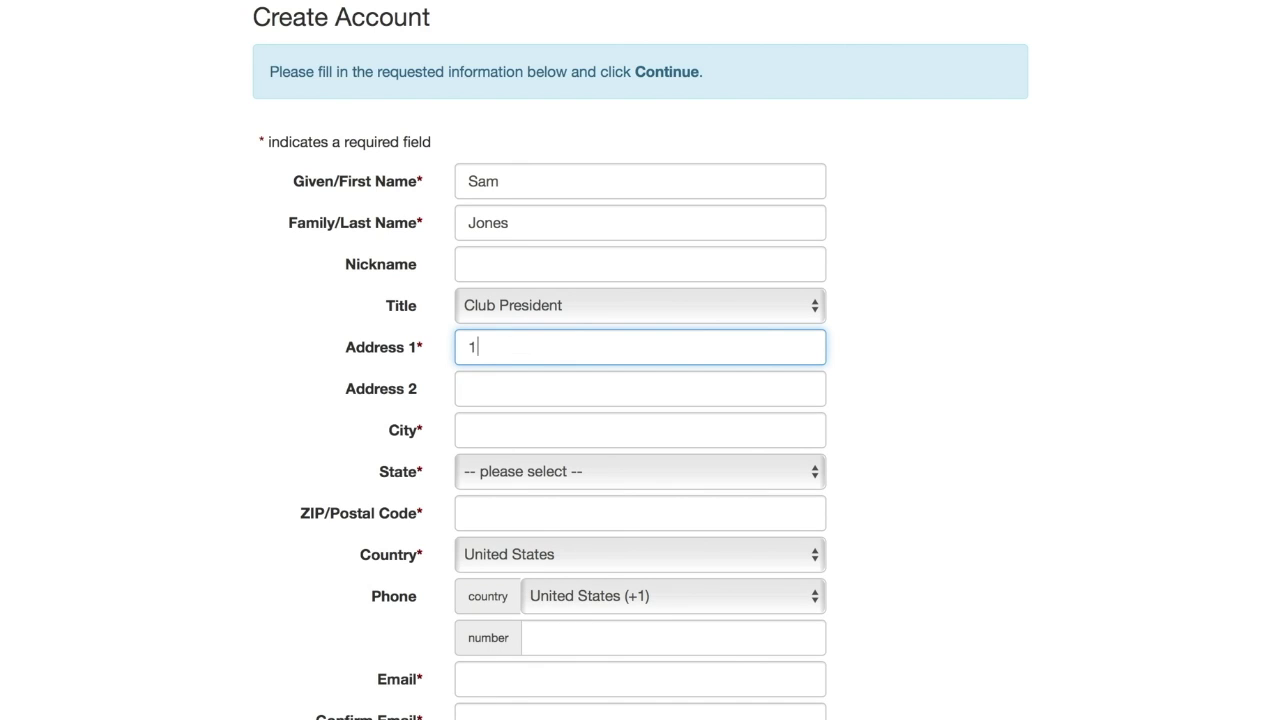
pyautogui.write('23 Main St')
pyautogui.press('Tab')
pyautogui.press('Tab')
pyautogui.write('Anytown')
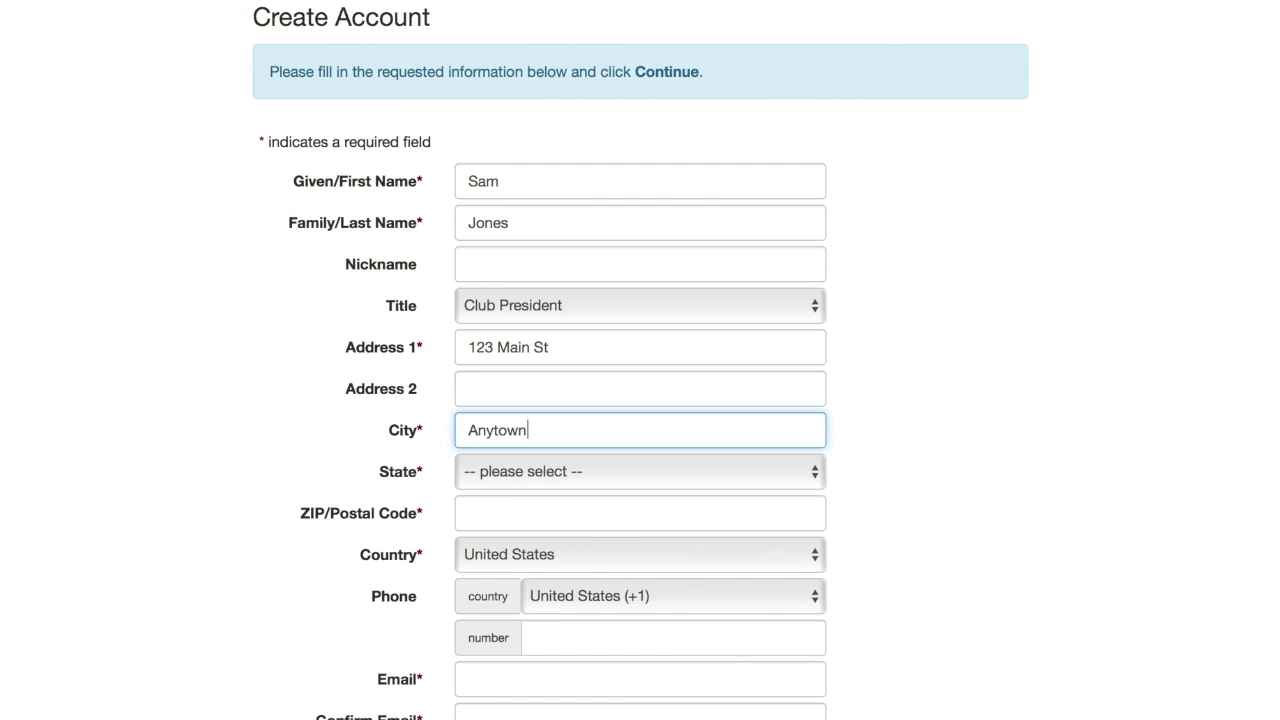
pyautogui.press('Tab')
pyautogui.write('il')
pyautogui.press('Tab')
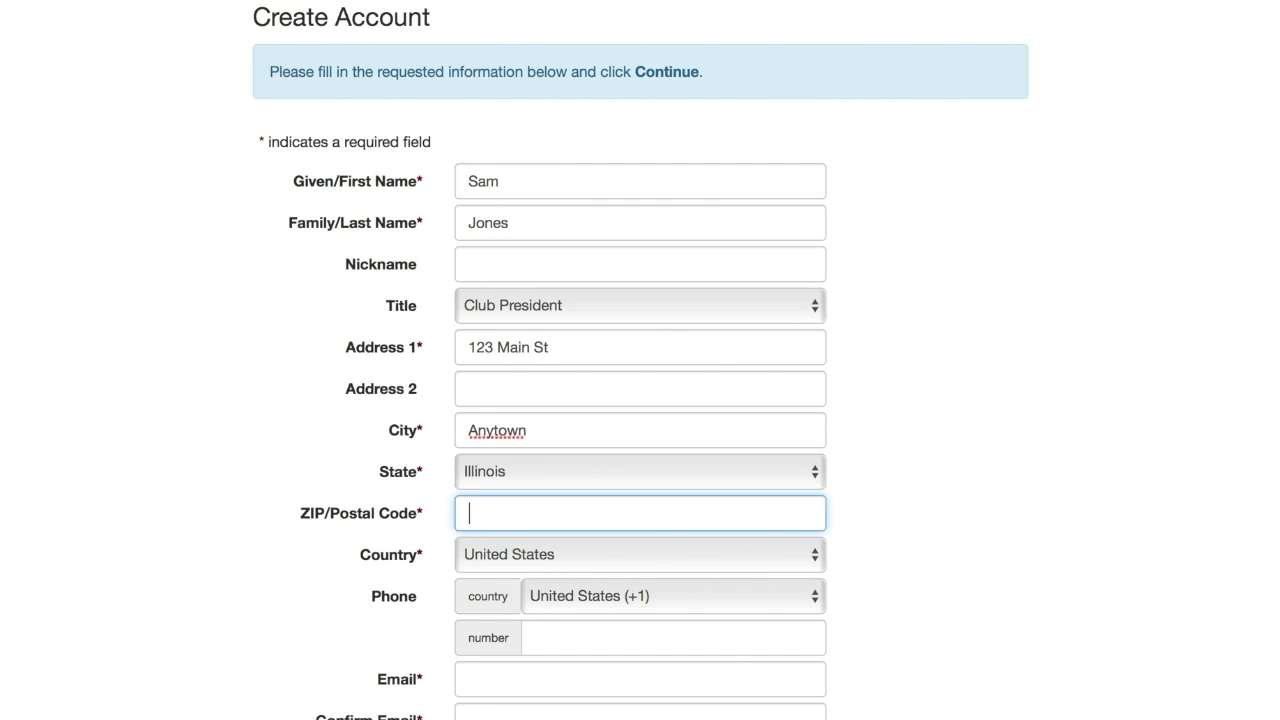
pyautogui.write('12345')
pyautogui.scroll(-1, 867, 546)
pyautogui.scroll(-5, 867, 546)
# Enter the attendee's email address, its confirmation, and the username
pyautogui.click(478, 390)
pyautogui.write('sam')
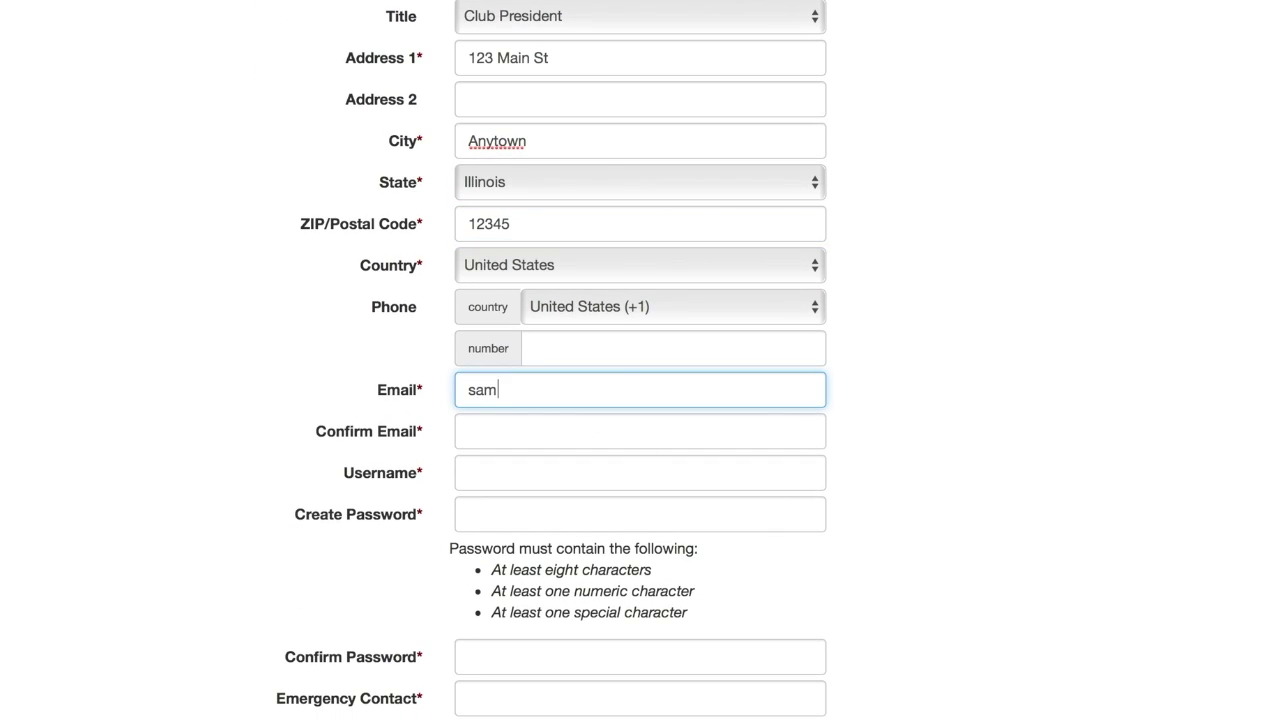
pyautogui.write('.jones@email.')
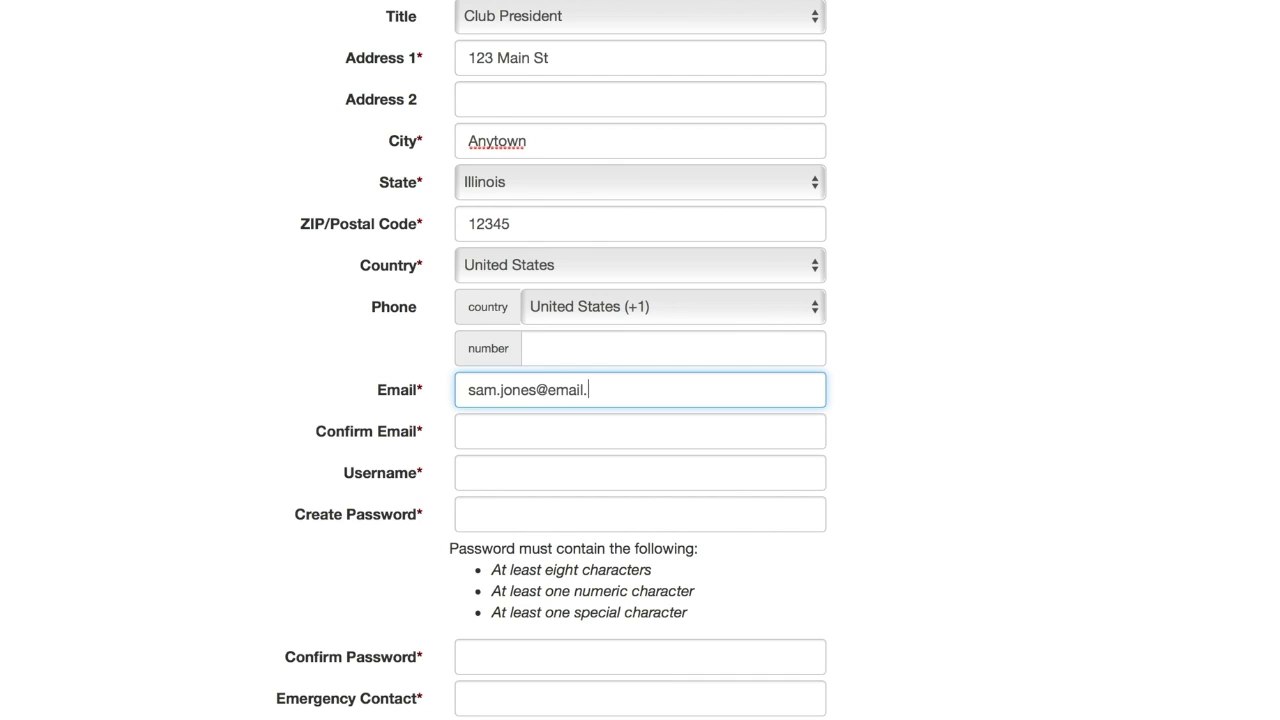
pyautogui.write('com')
pyautogui.click(640, 431)
pyautogui.write('sam.jones@email.com')
pyautogui.click(640, 473)
pyautogui.write('sam.jones')
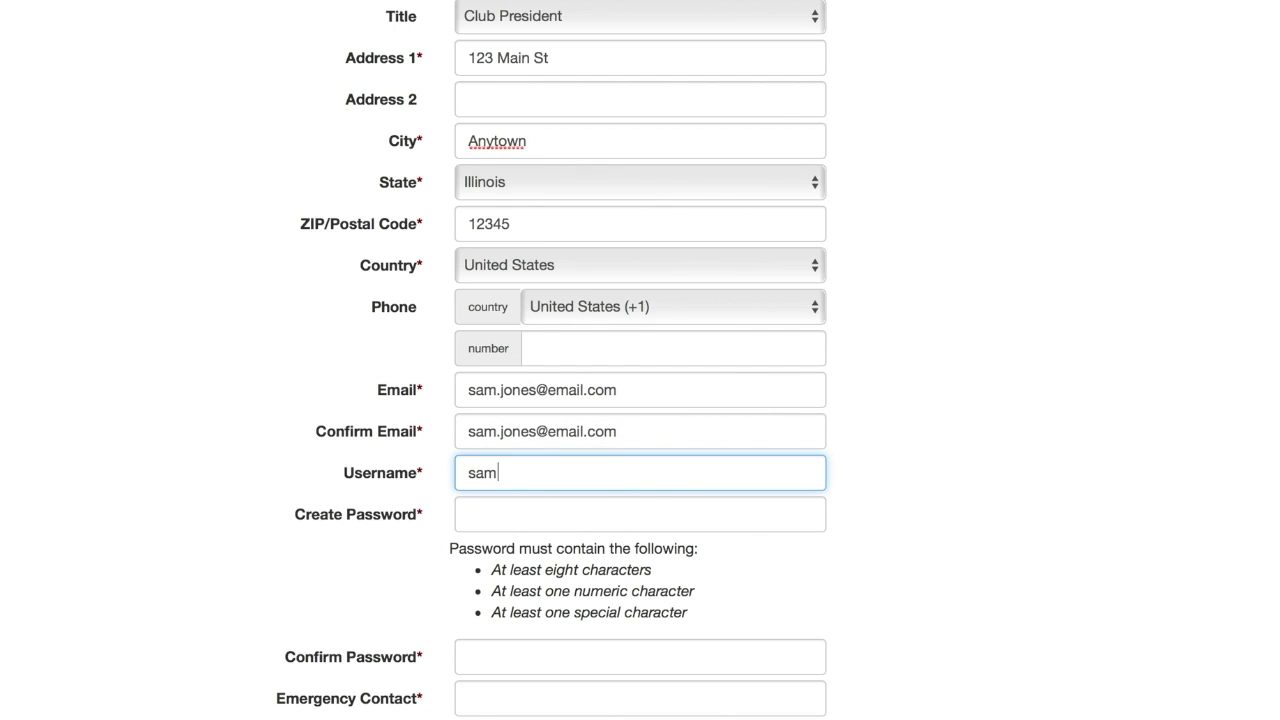
# Create the account password and enter it again to confirm
pyautogui.click(640, 514)
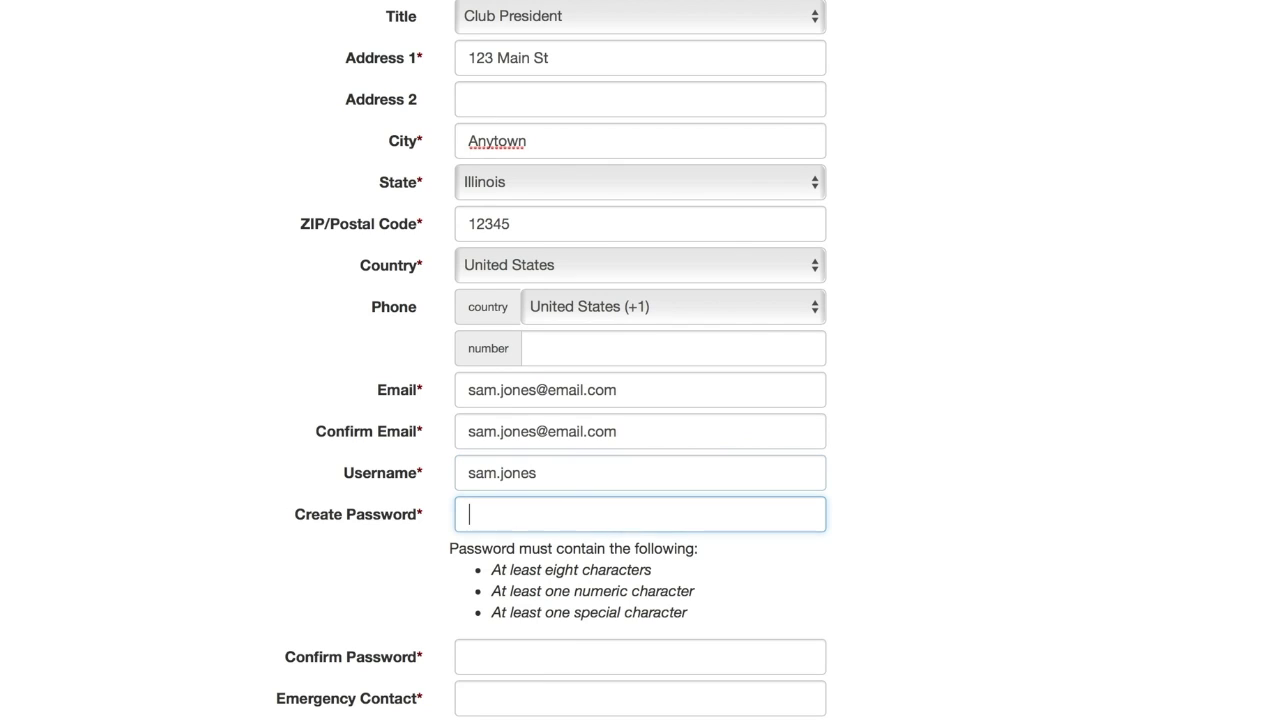
pyautogui.write('••••••••')
pyautogui.press('Tab')
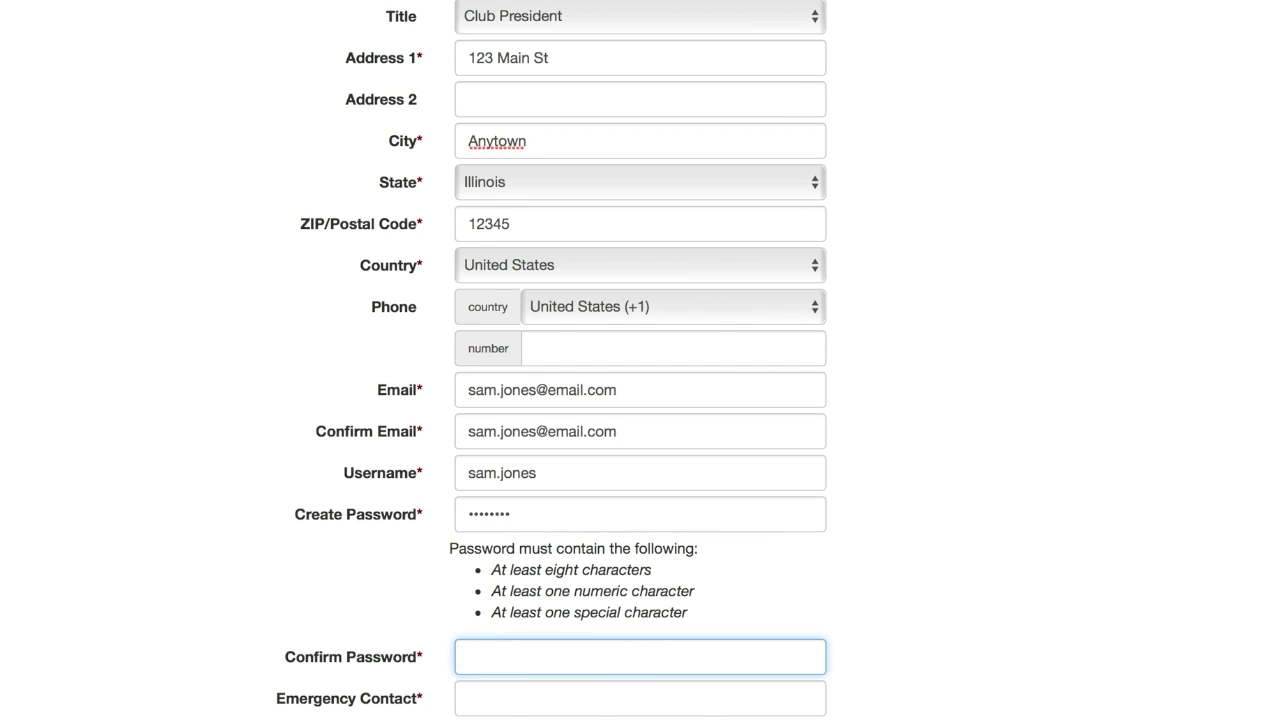
pyautogui.scroll(-3, 987, 482)
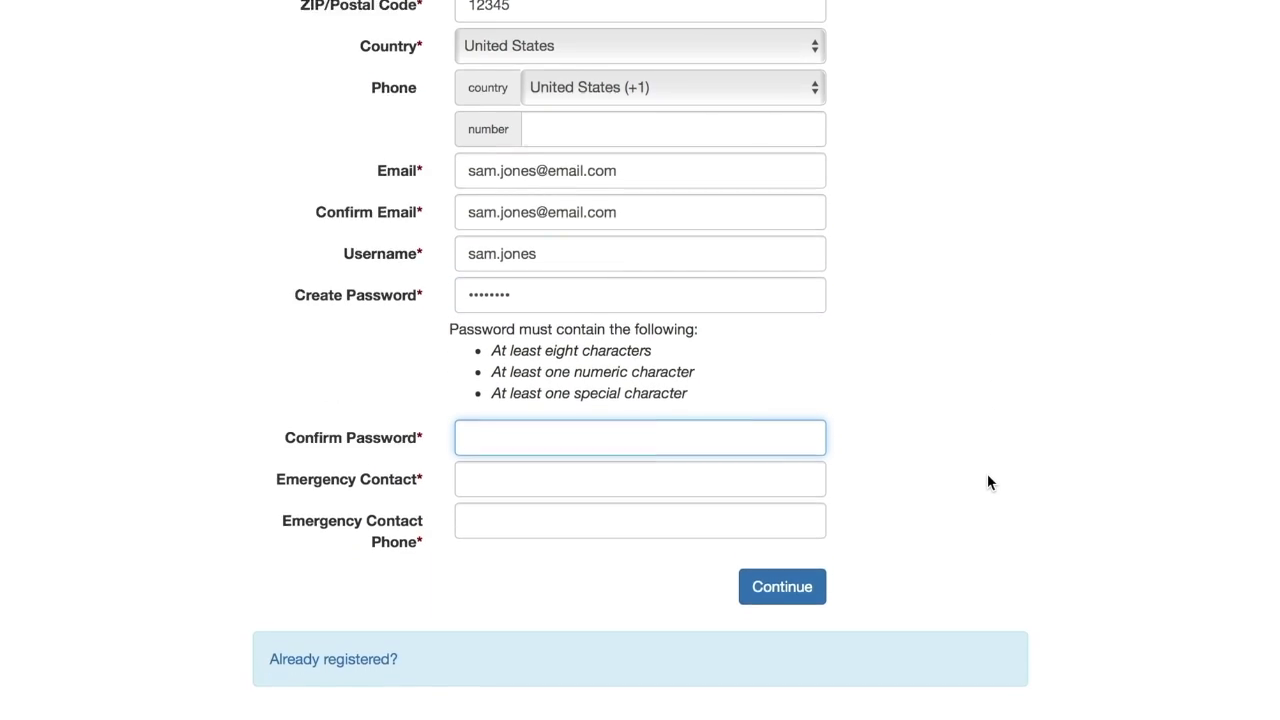
pyautogui.write('•••••••')
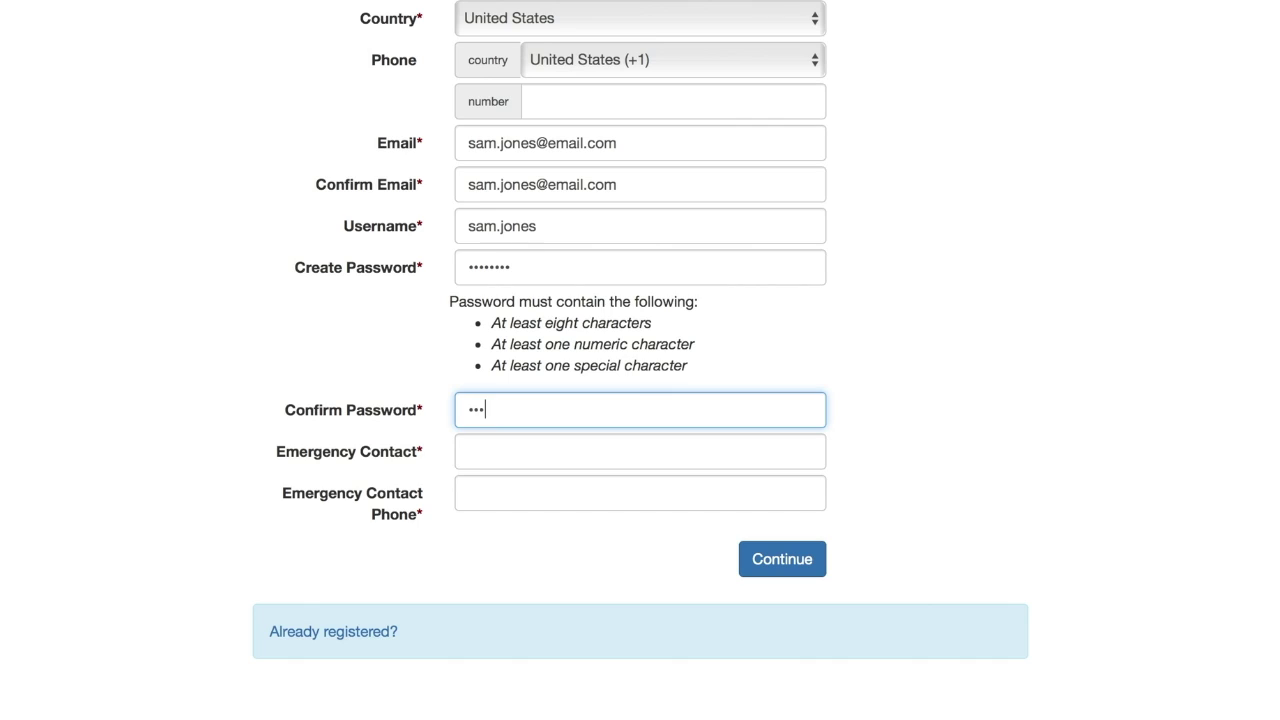
pyautogui.write('•')
# Enter the emergency contact's name and phone number
pyautogui.click(581, 455)
pyautogui.write('Sa')
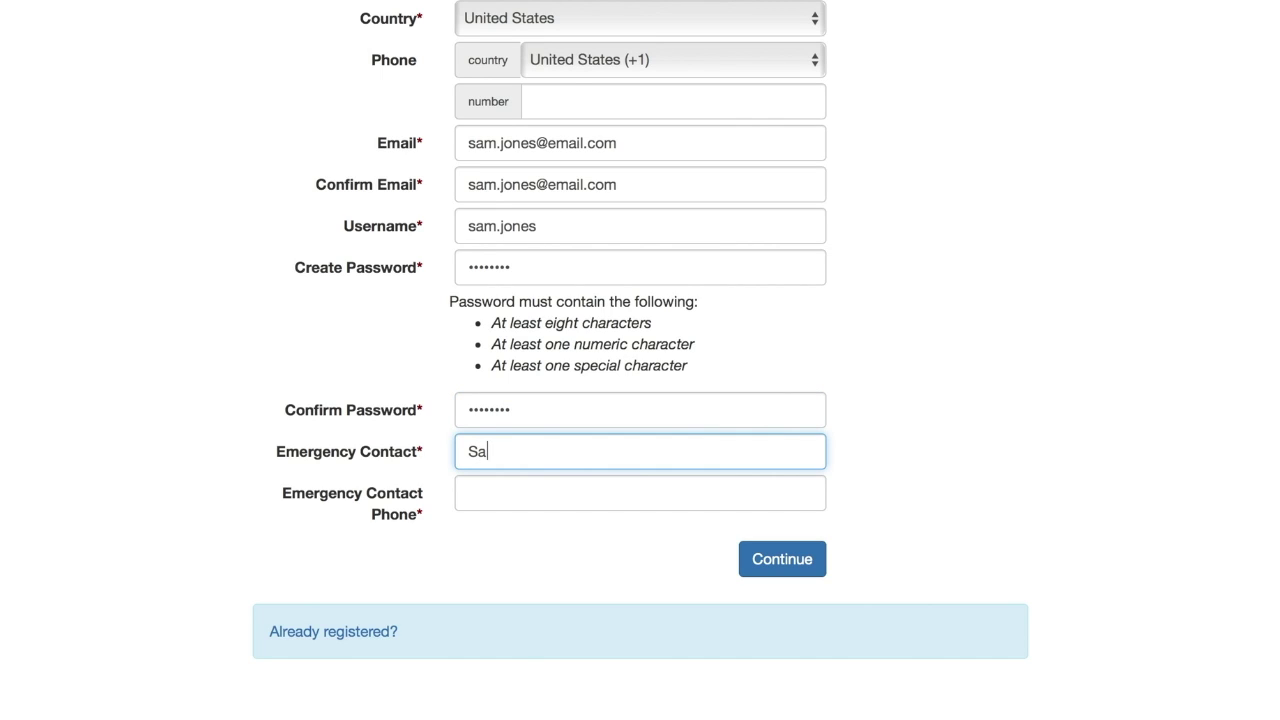
pyautogui.write('lly Jones')
pyautogui.click(640, 493)
pyautogui.write('12345678')
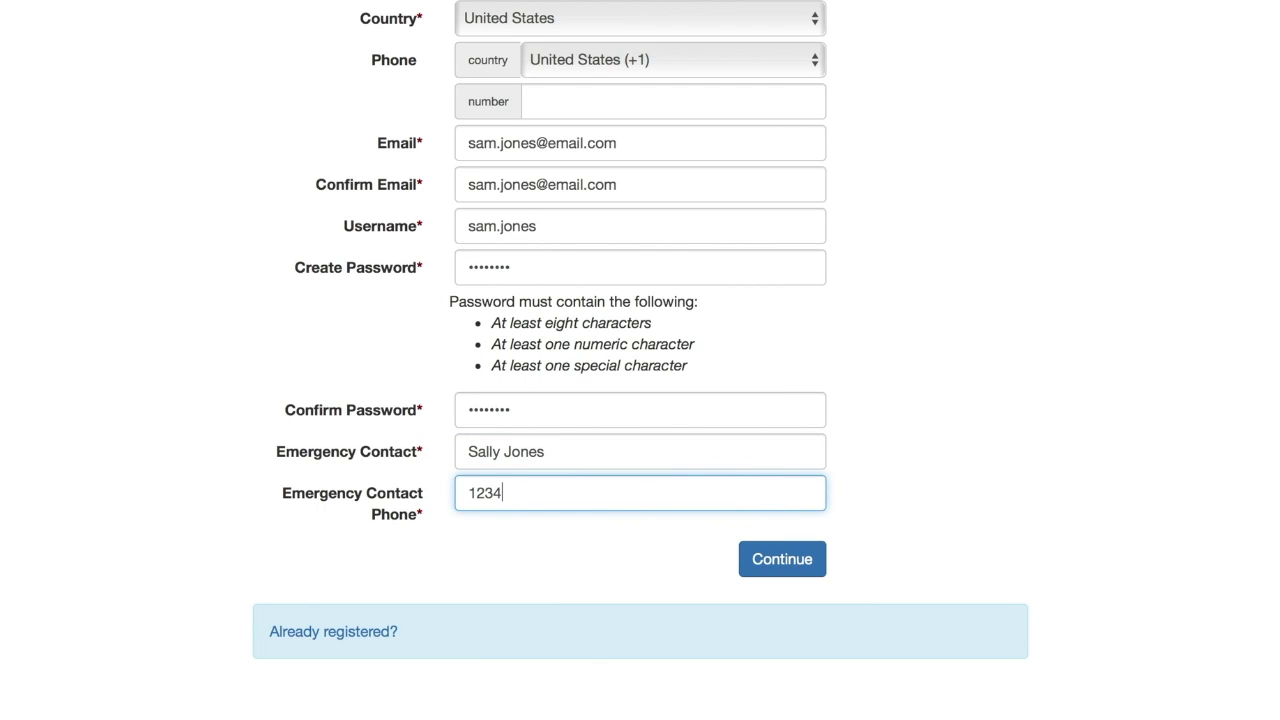
pyautogui.write('90')
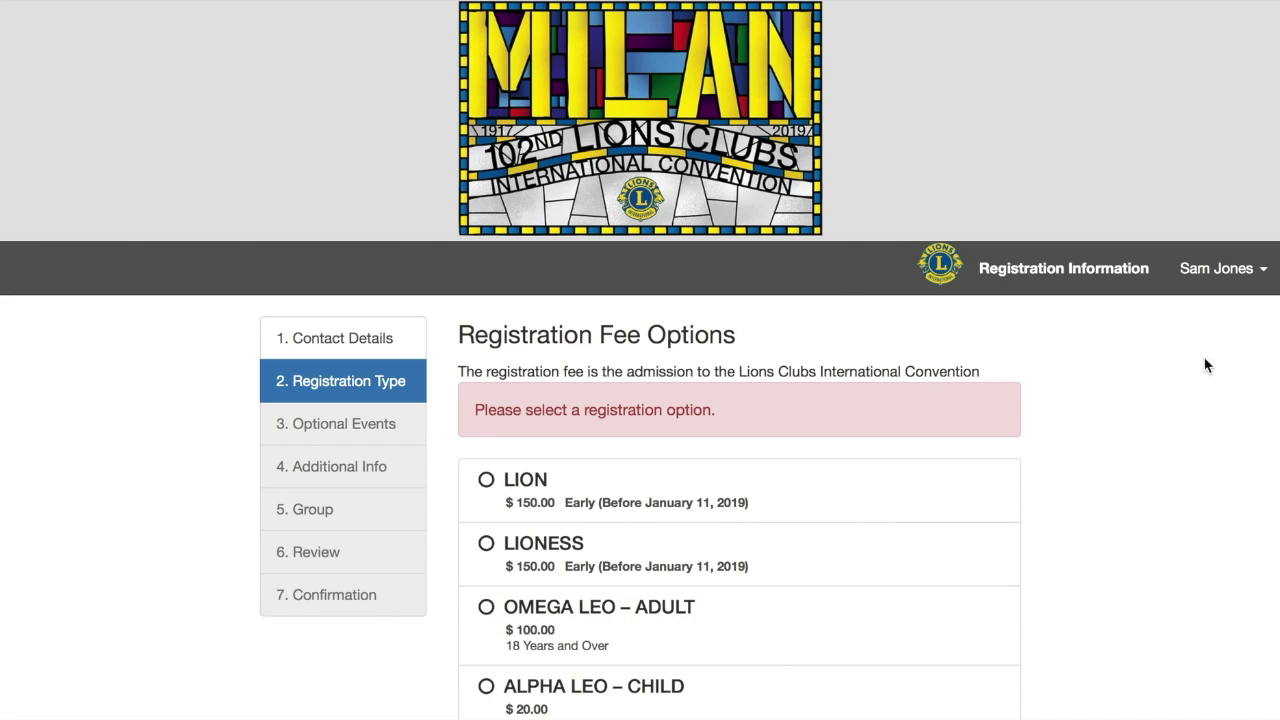
# Choose the LION fee option at the $150.00 early rate and submit it
pyautogui.scroll(-1, 1181, 377)
pyautogui.scroll(-5, 1181, 377)
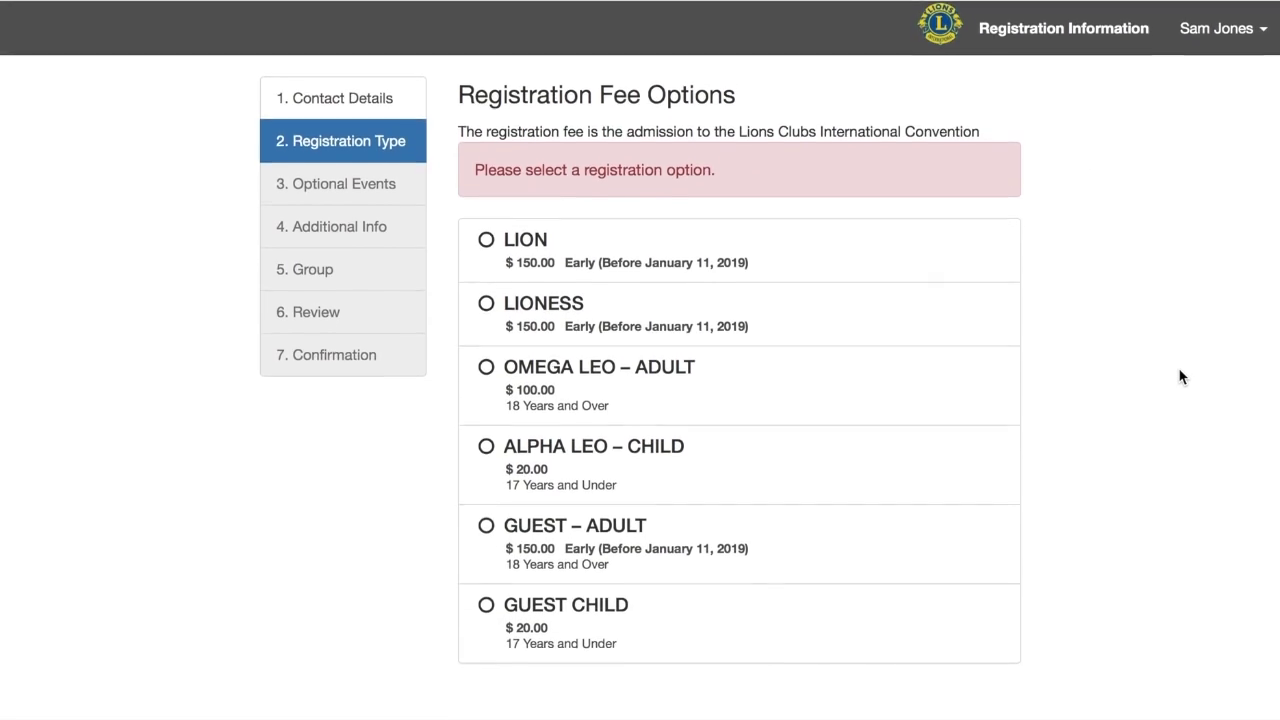
pyautogui.scroll(-1, 1181, 377)
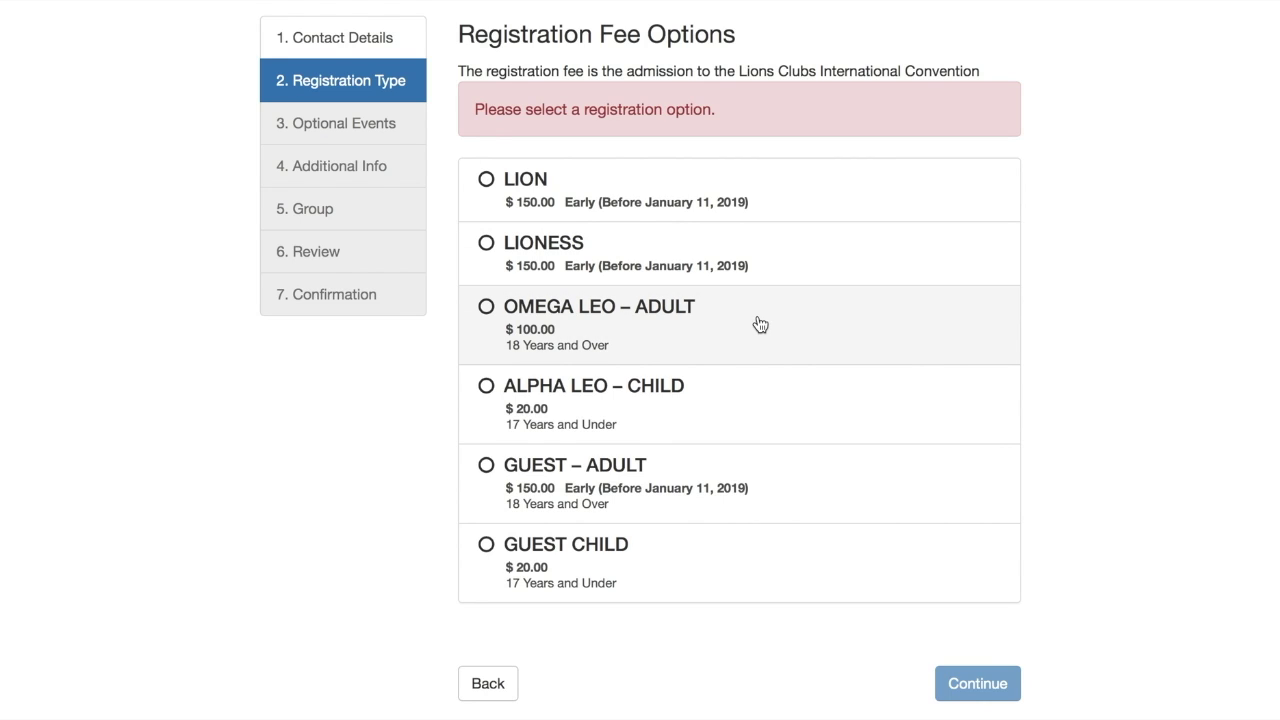
pyautogui.scroll(-1, 740, 396)
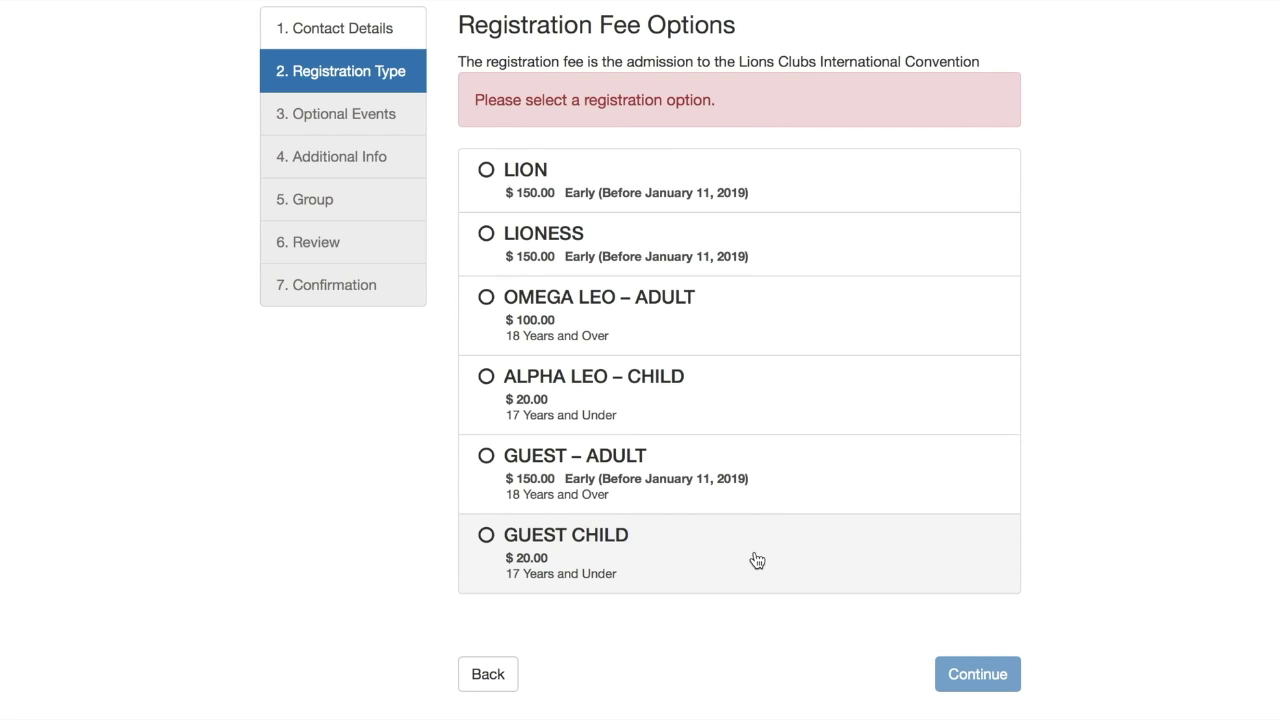
pyautogui.scroll(1, 1093, 365)
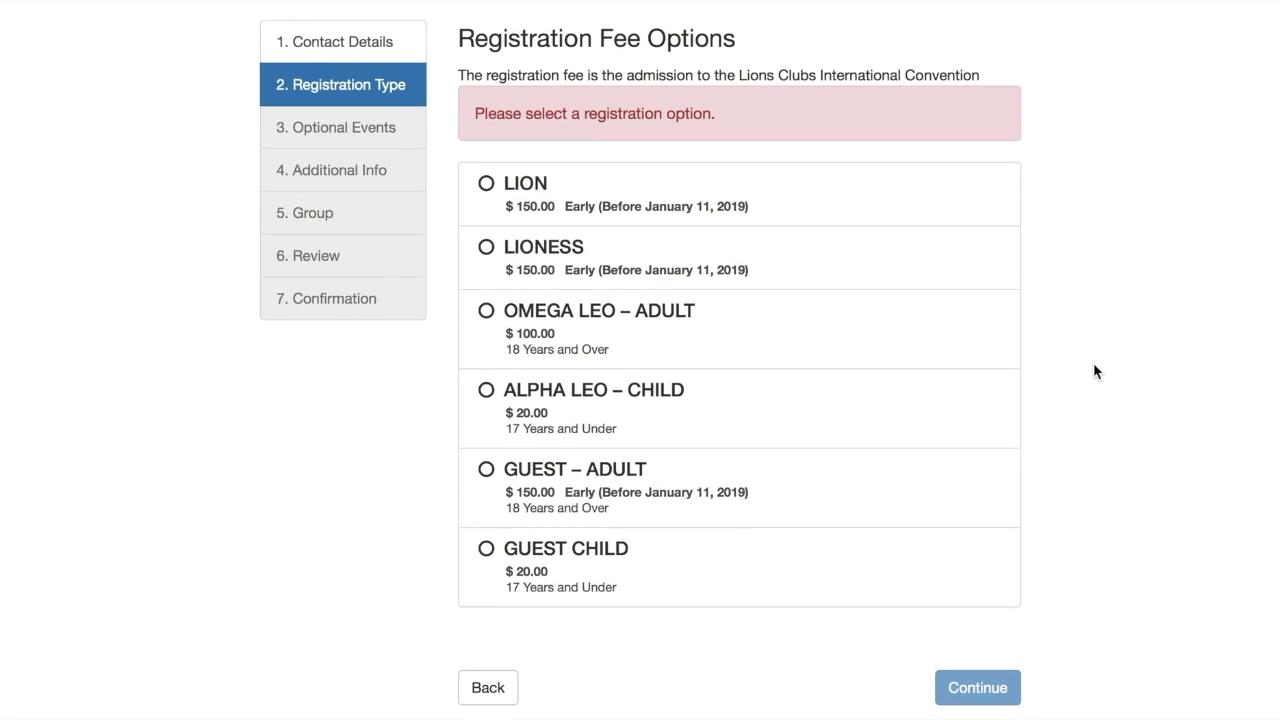
pyautogui.scroll(2, 1093, 371)
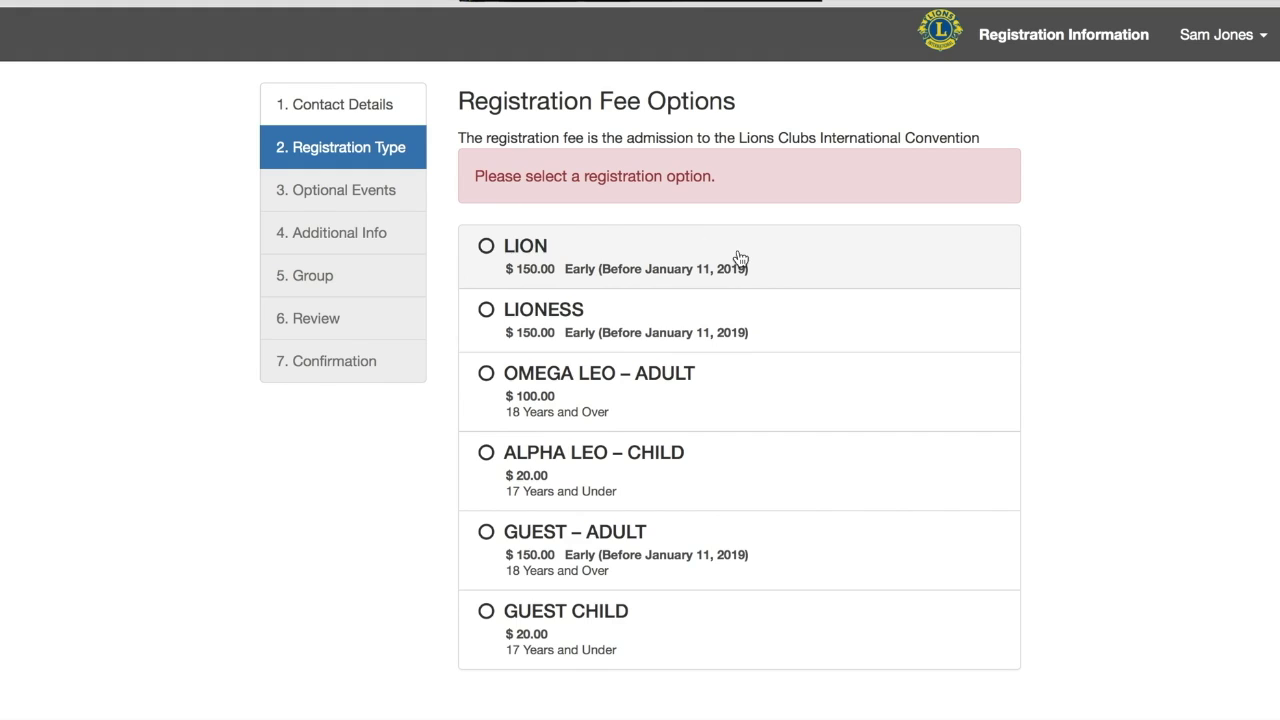
pyautogui.click(486, 248)
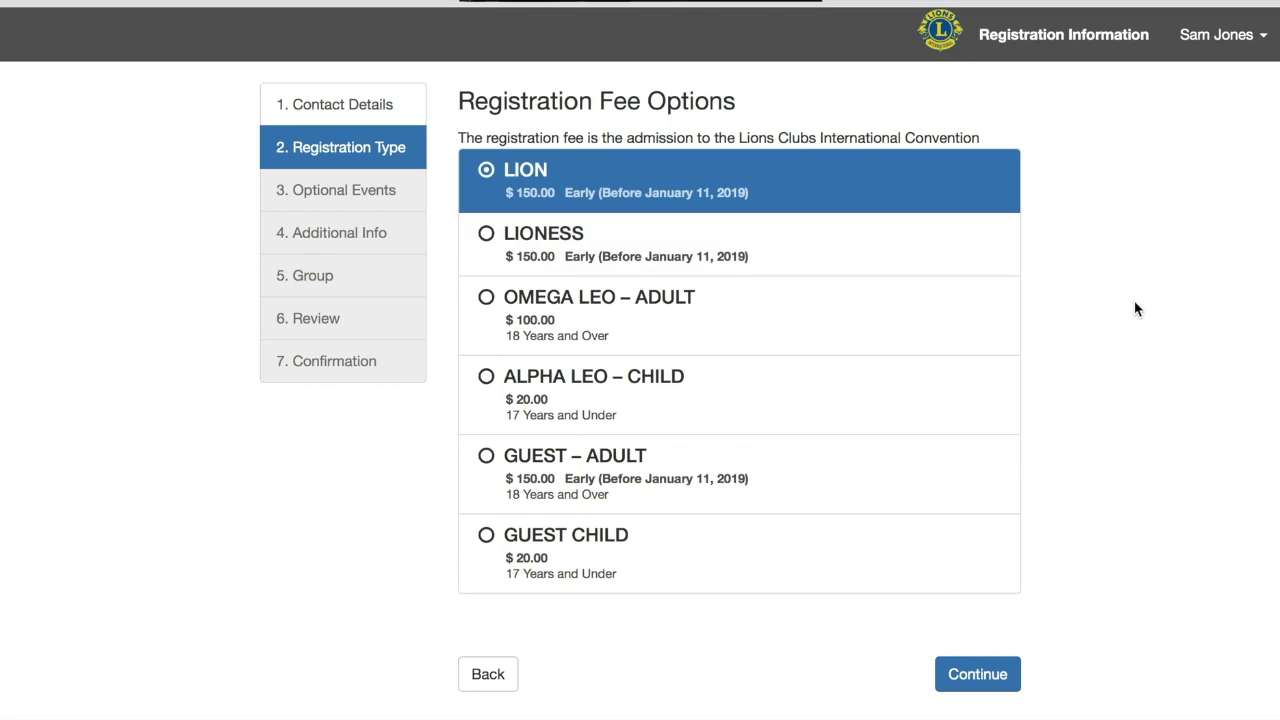
pyautogui.scroll(1, 1142, 300)
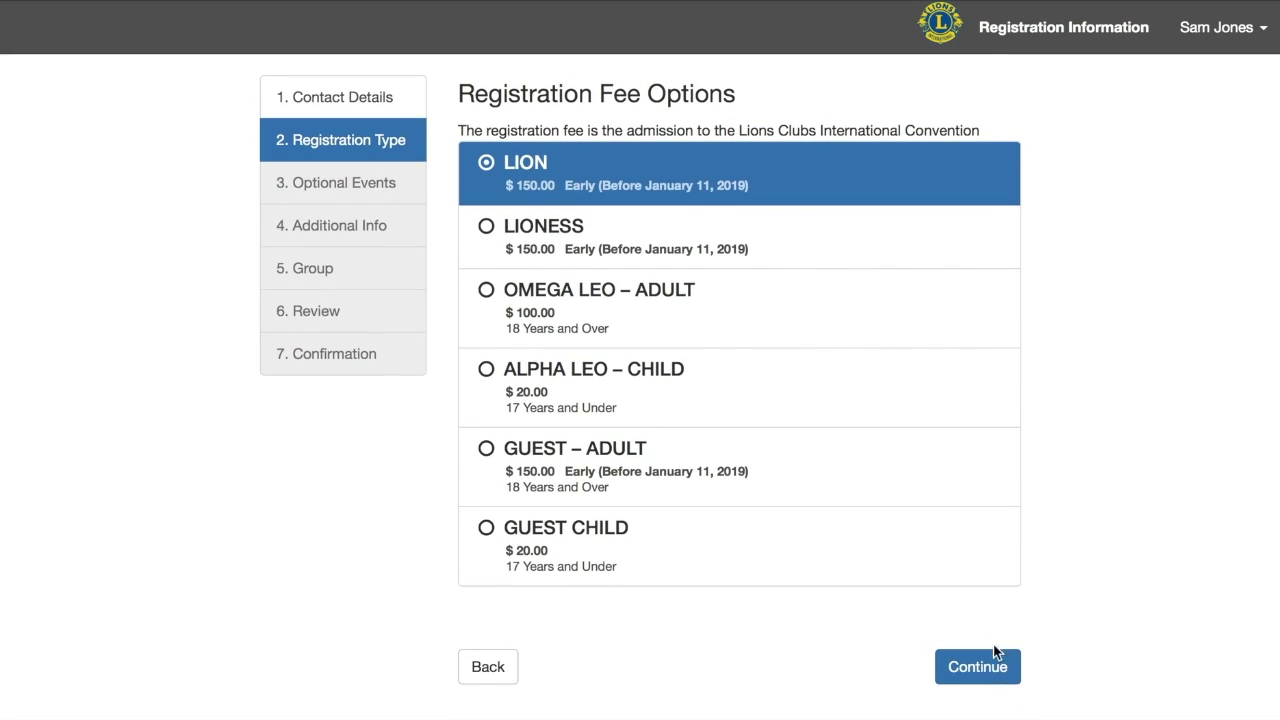
pyautogui.click(977, 668)
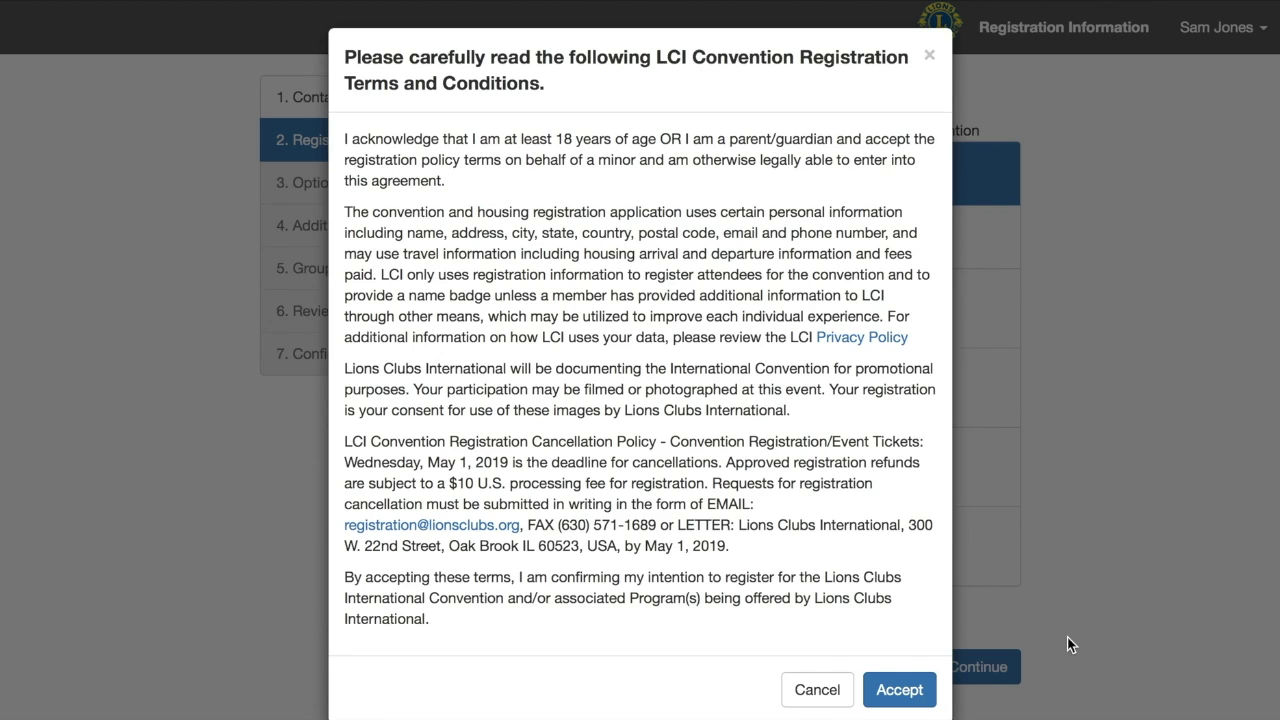
# Read through the Terms and Conditions and reach the Optional Ticketed Events step
pyautogui.scroll(-1, 1075, 634)
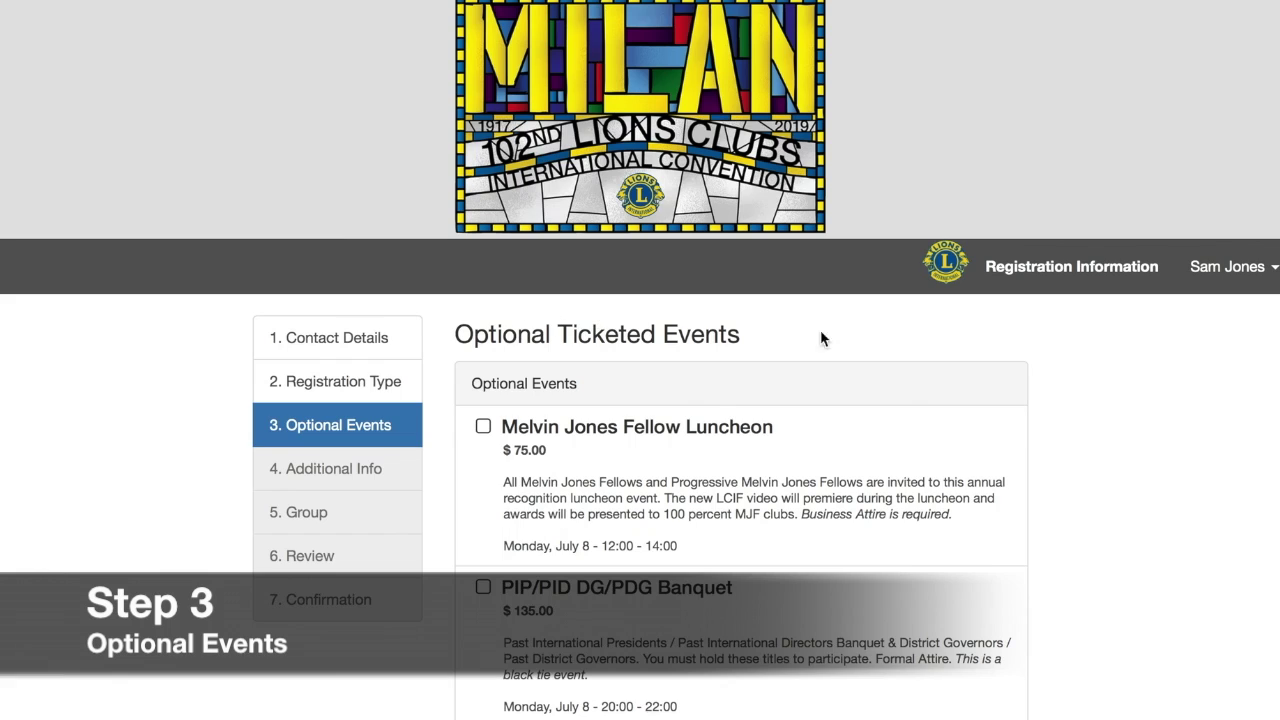
pyautogui.scroll(-3, 1165, 371)
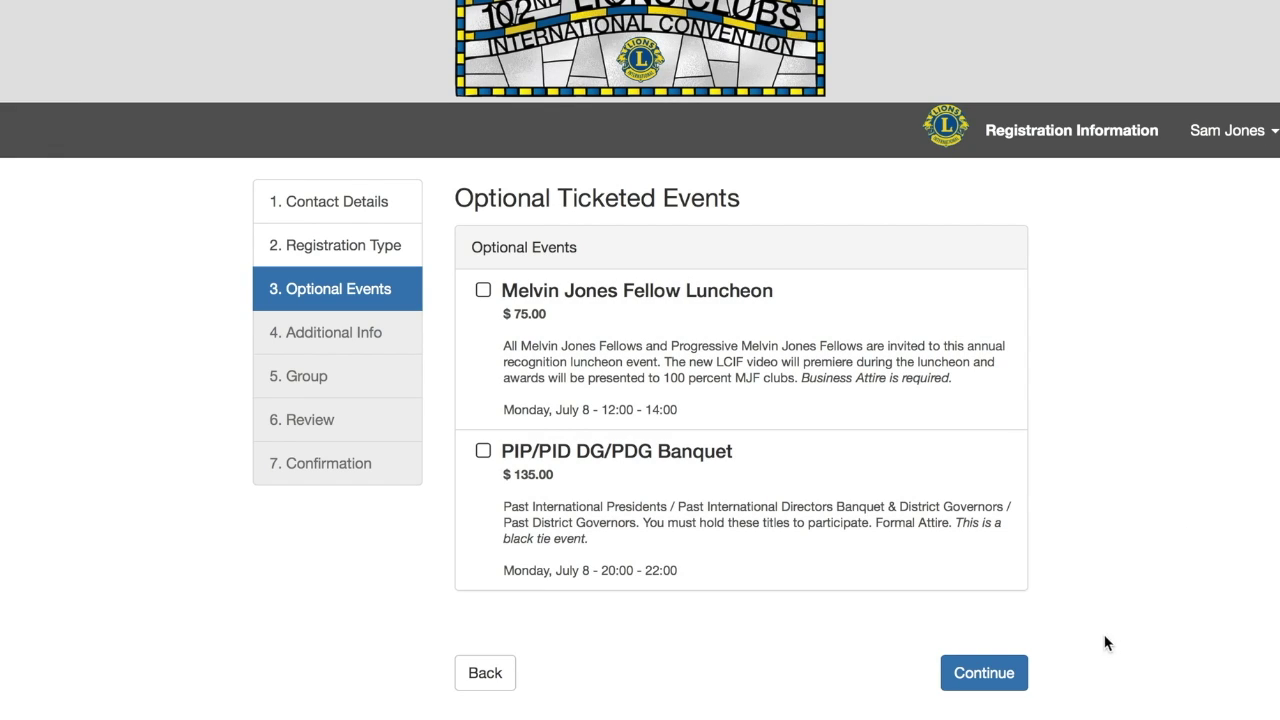
# Continue without the $75.00 luncheon or $135.00 banquet
pyautogui.click(1002, 675)
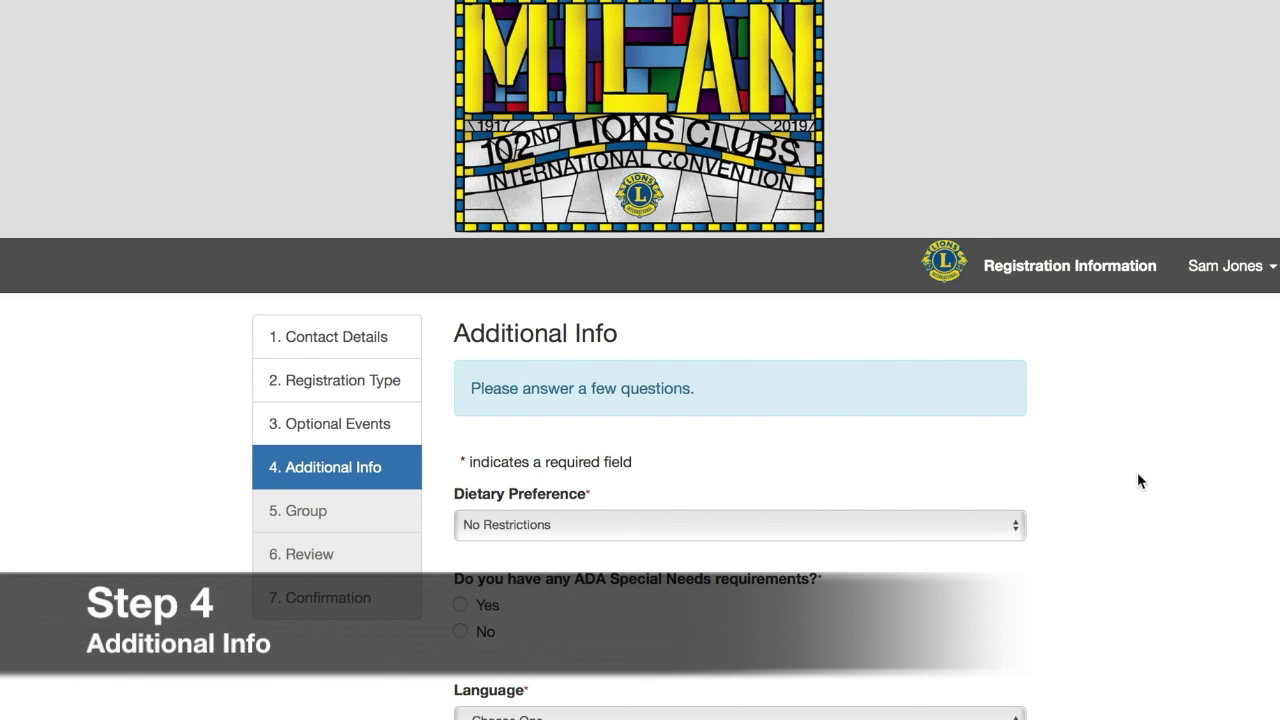
# Keep No Restrictions as the dietary preference and answer No to ADA special needs
pyautogui.scroll(-5, 1101, 386)
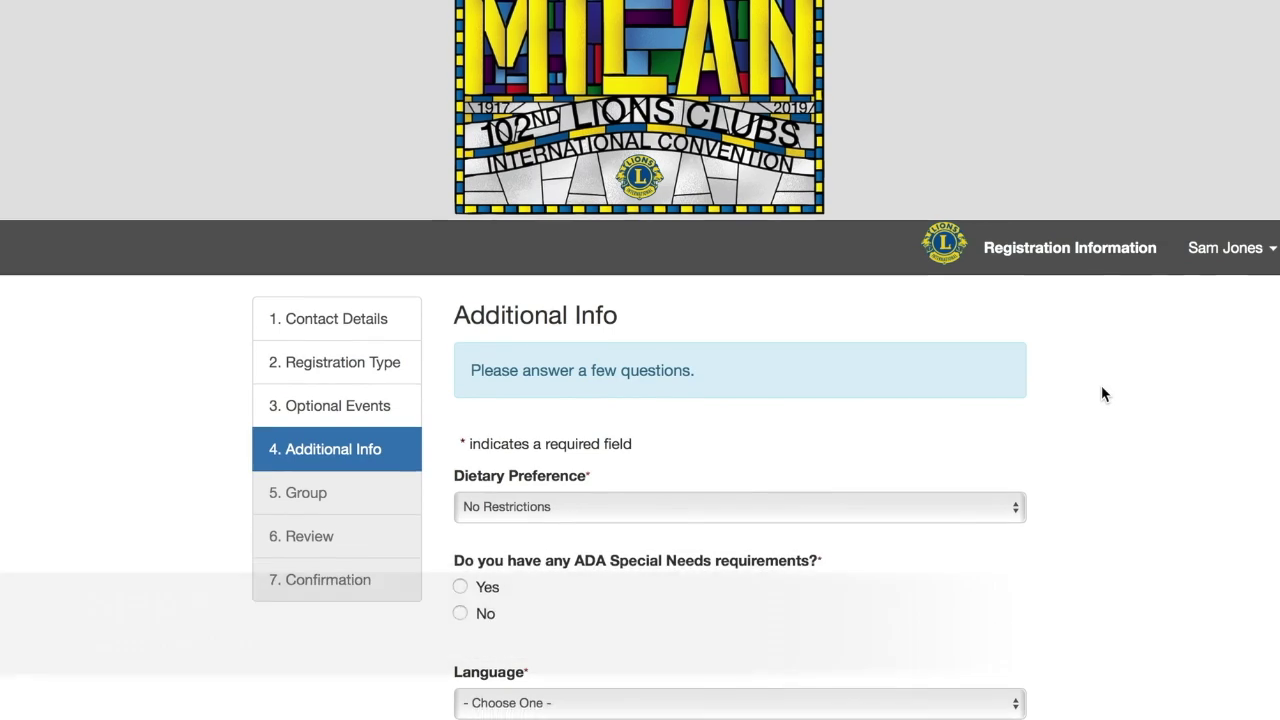
pyautogui.scroll(-2, 1099, 384)
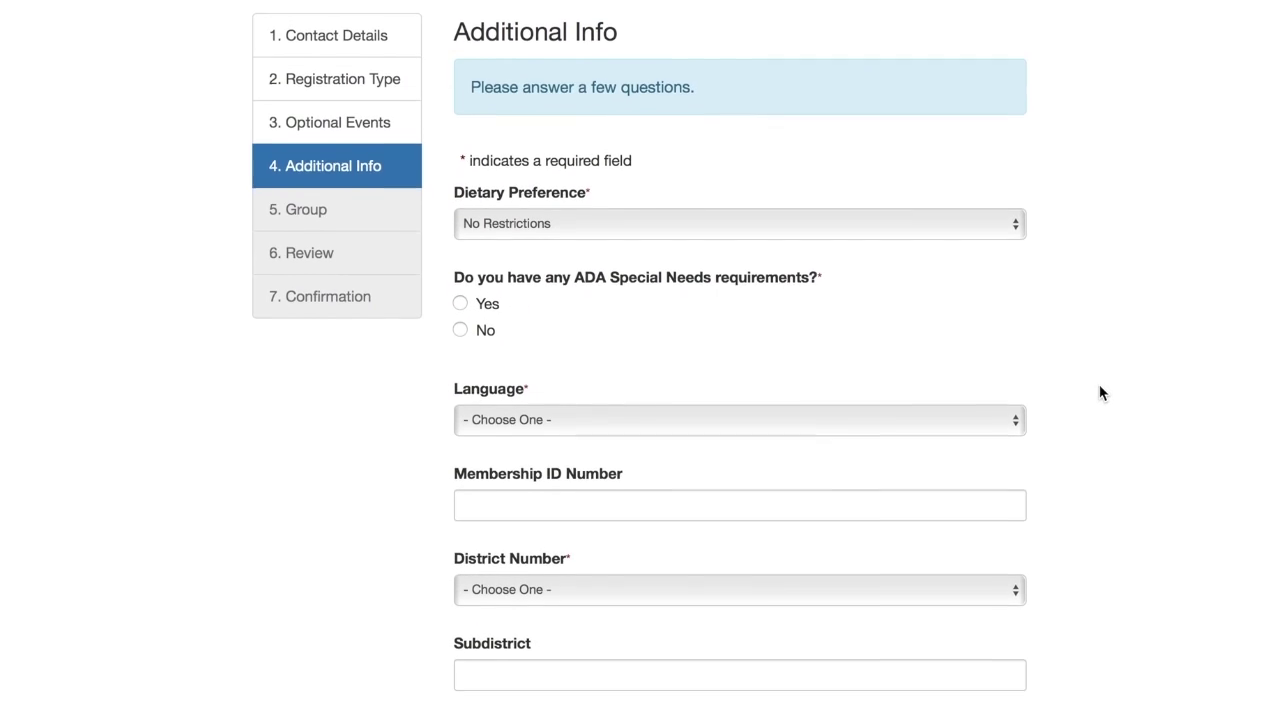
pyautogui.click(758, 214)
pyautogui.click(758, 214)
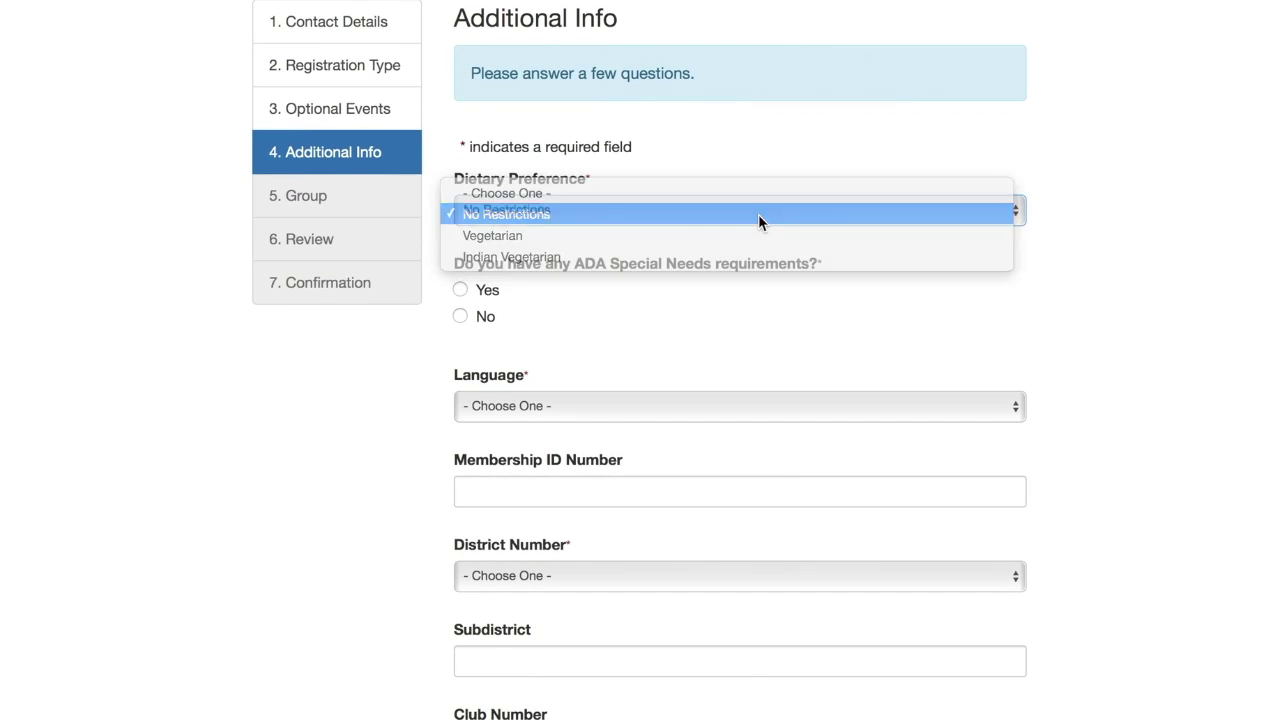
pyautogui.scroll(-1, 1157, 305)
pyautogui.scroll(-1, 1159, 313)
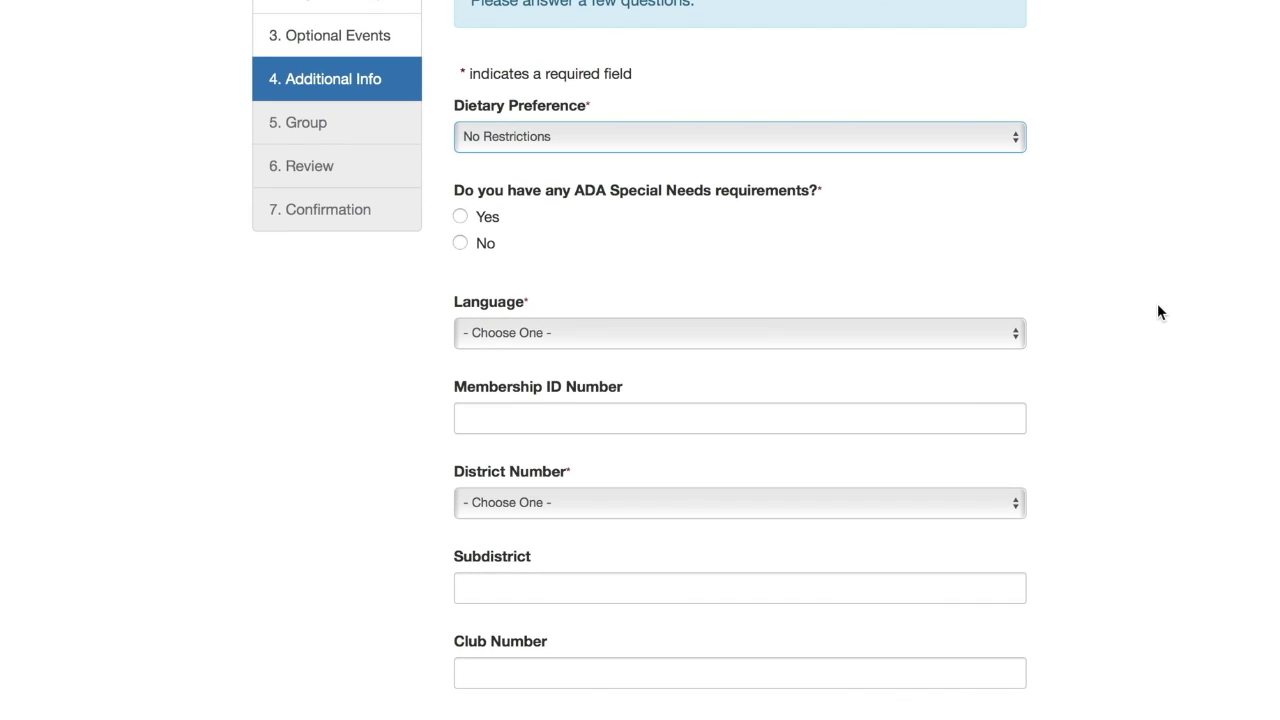
pyautogui.scroll(-2, 1158, 310)
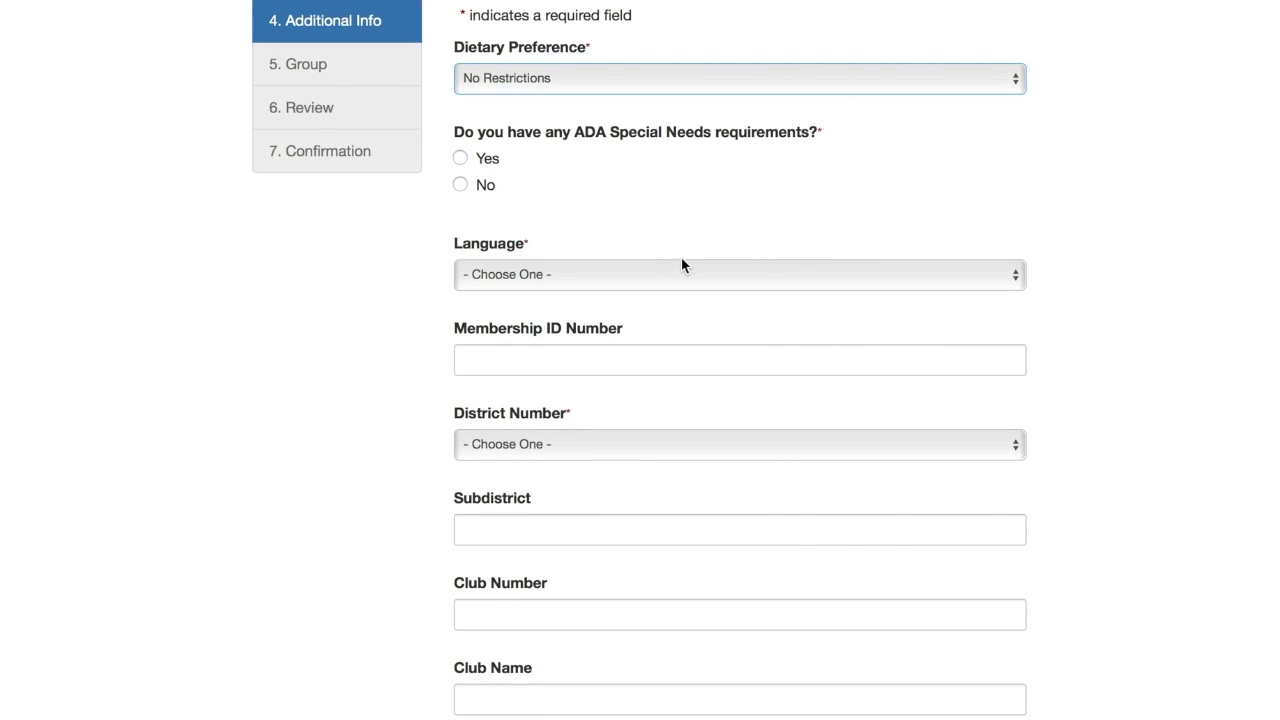
pyautogui.click(460, 158)
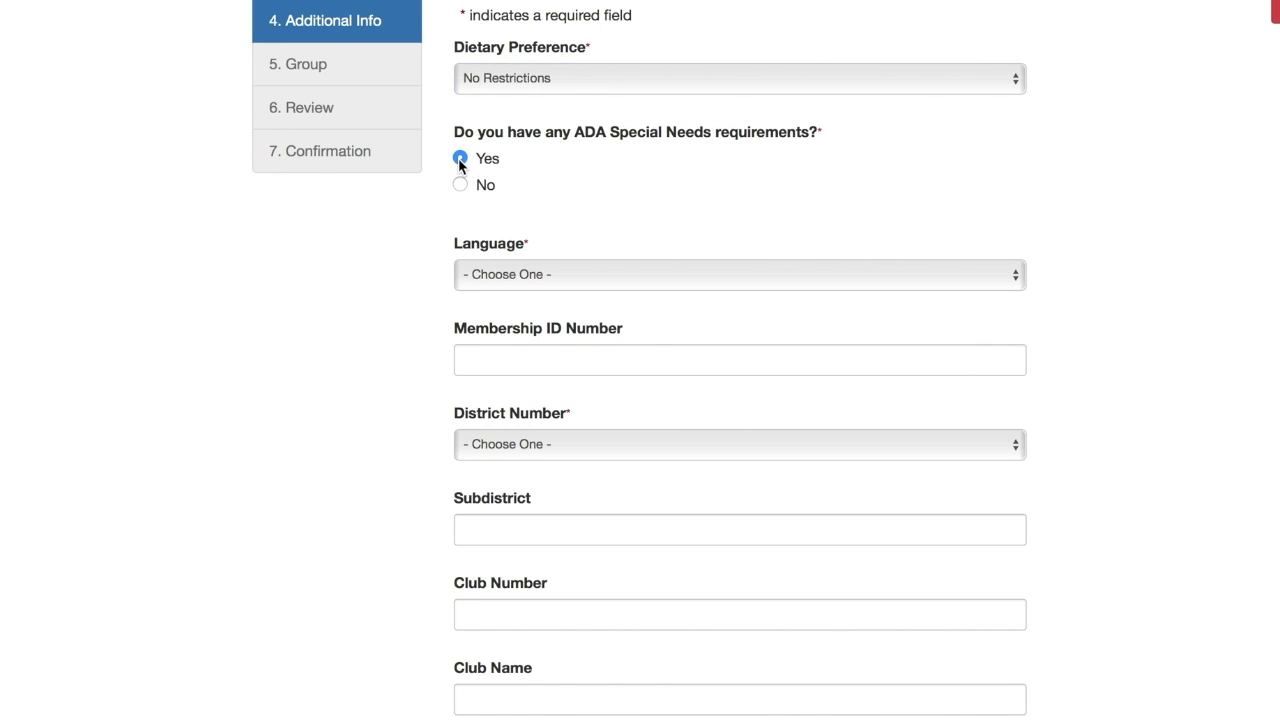
pyautogui.scroll(-2, 1145, 280)
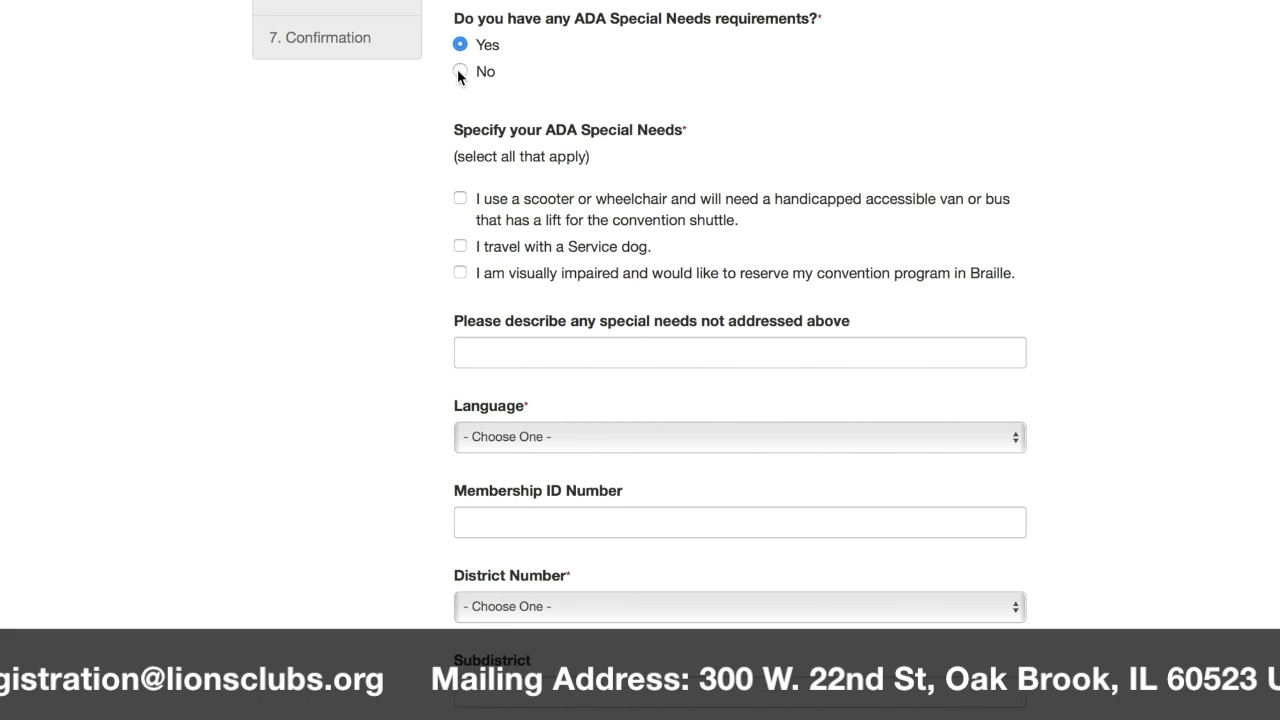
pyautogui.click(459, 71)
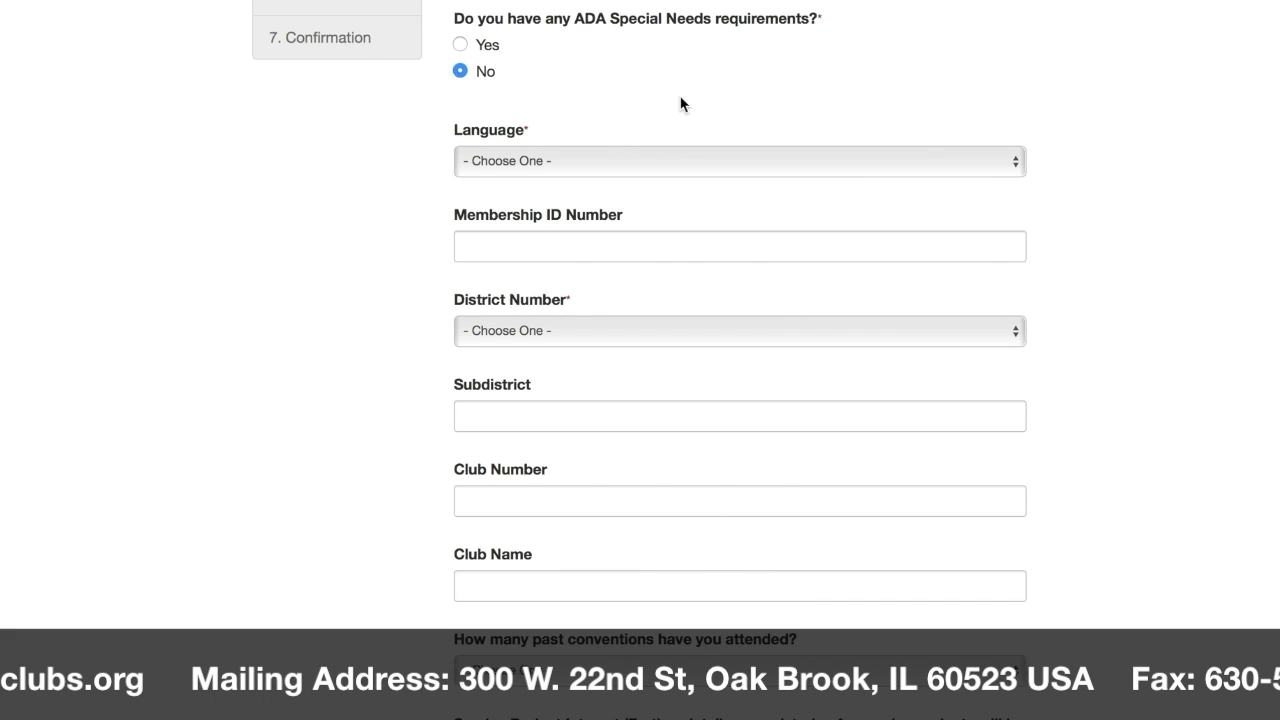
# Choose English as the language and MD-1 as the district number
pyautogui.click(694, 160)
pyautogui.click(686, 187)
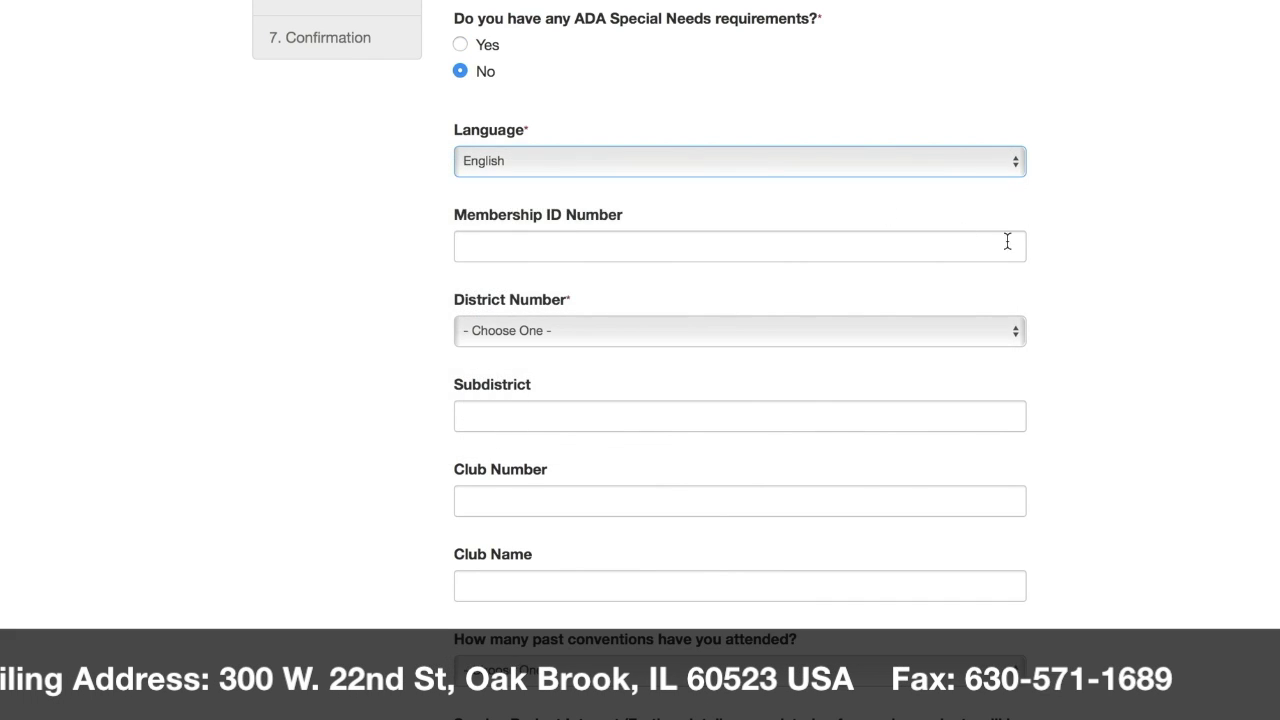
pyautogui.click(964, 331)
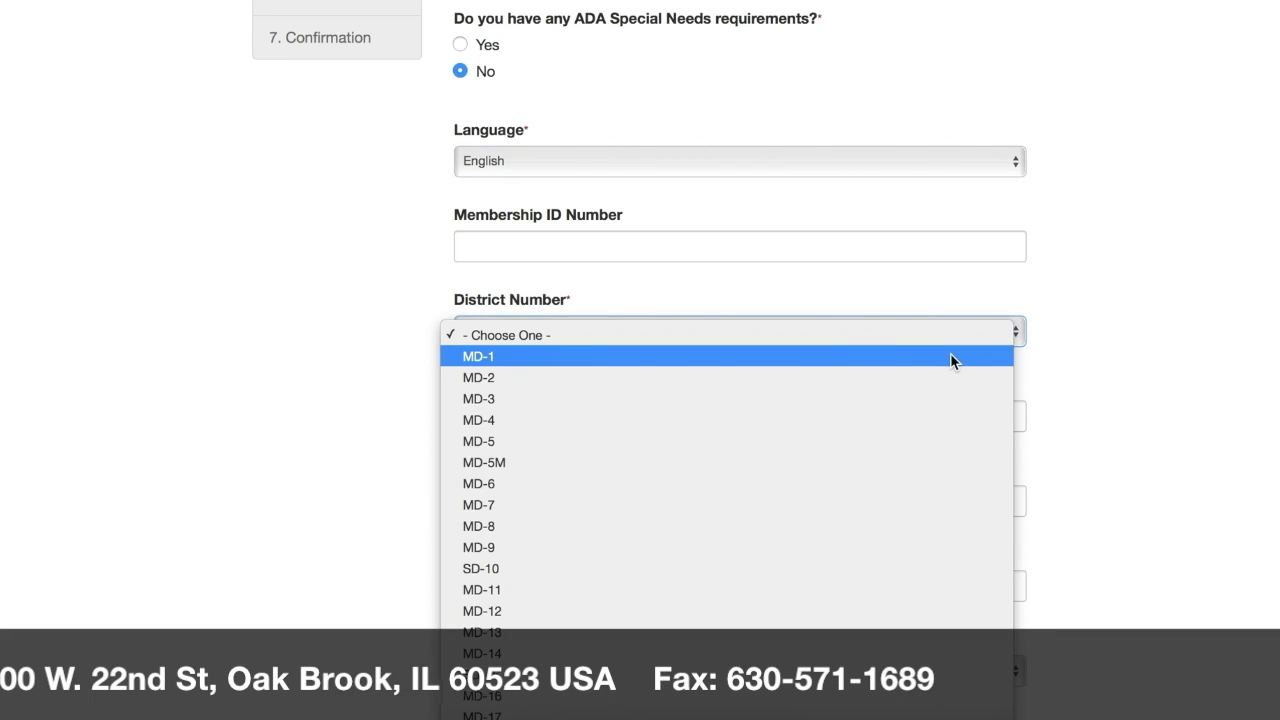
pyautogui.click(952, 357)
pyautogui.scroll(-5, 1123, 342)
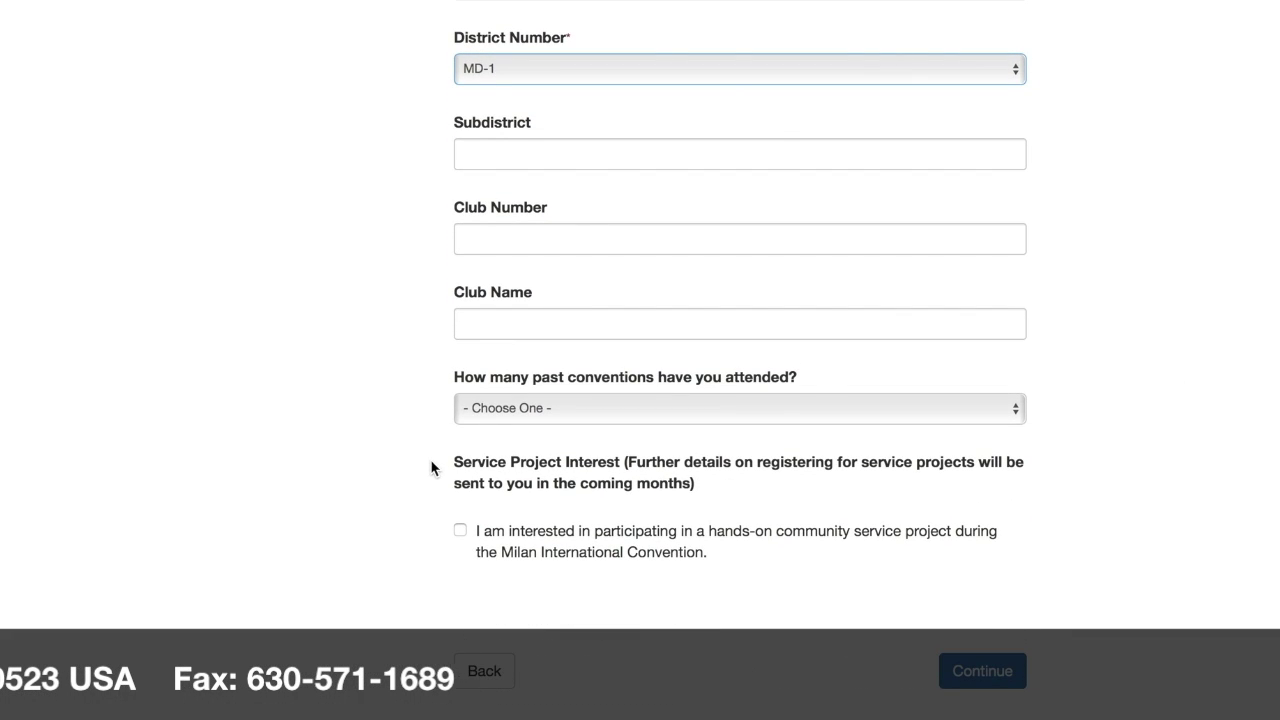
pyautogui.click(460, 530)
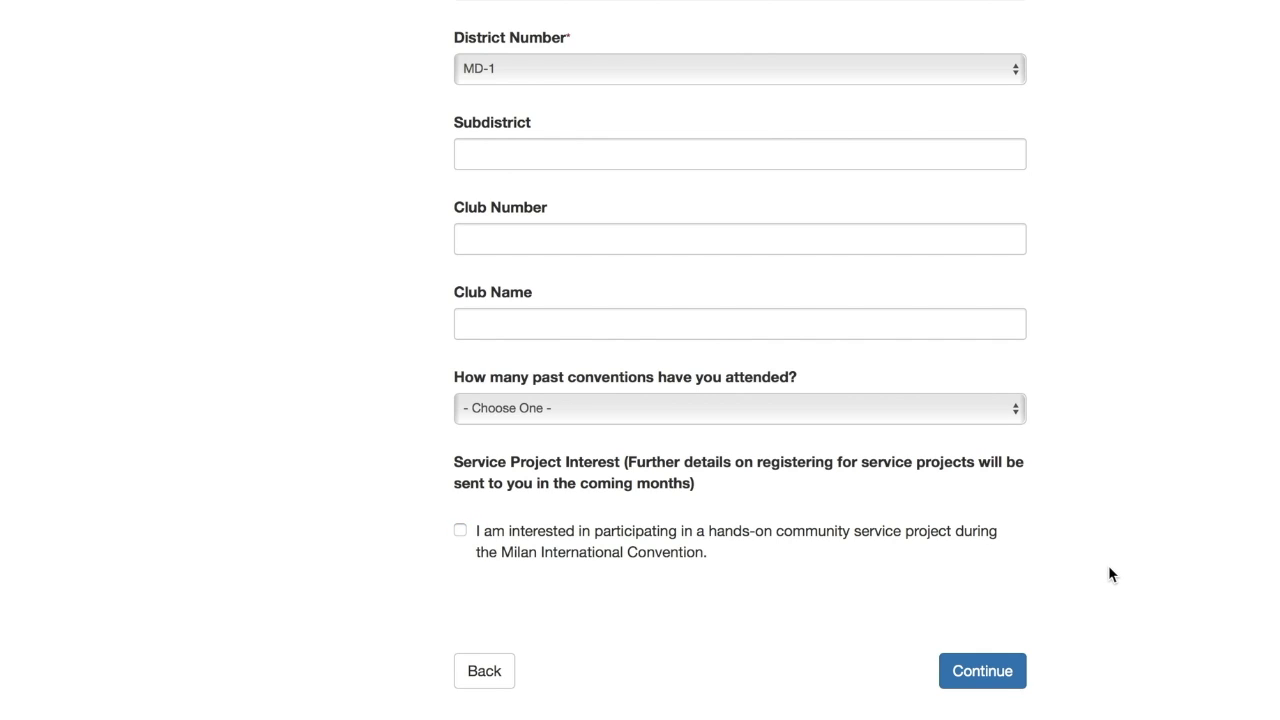
pyautogui.scroll(6, 1108, 567)
pyautogui.scroll(1, 1110, 573)
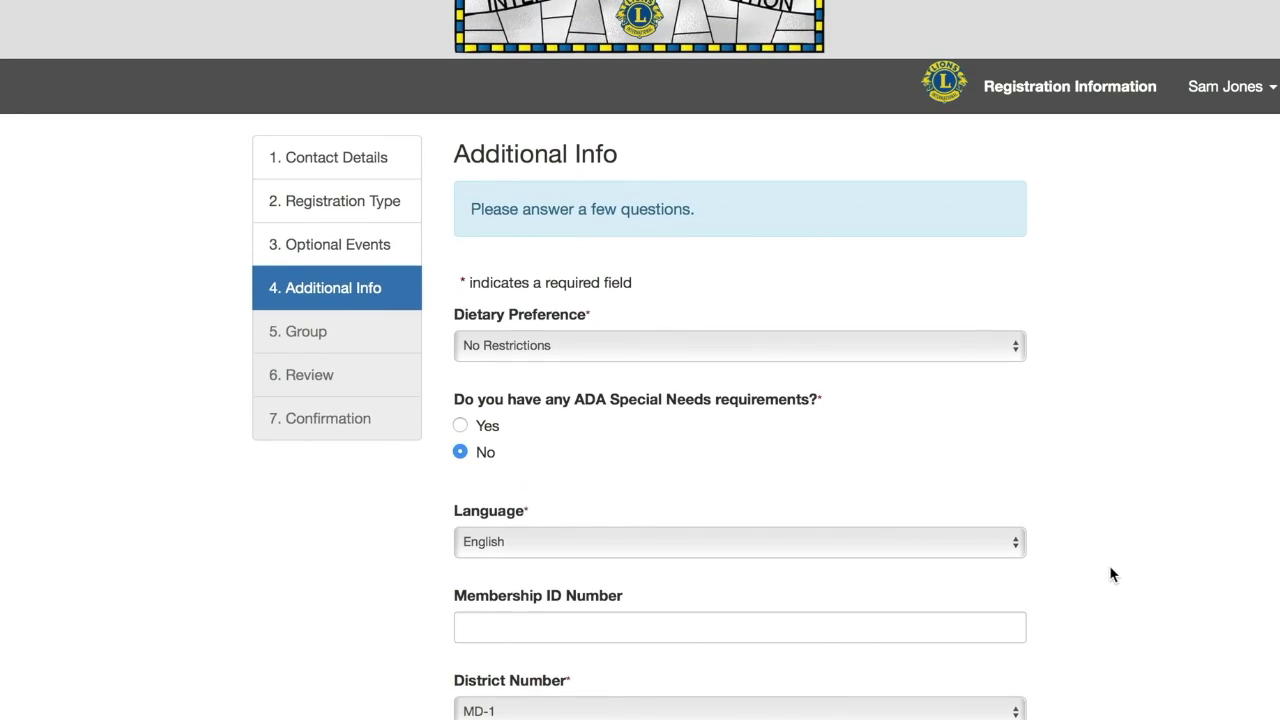
pyautogui.scroll(-3, 1110, 573)
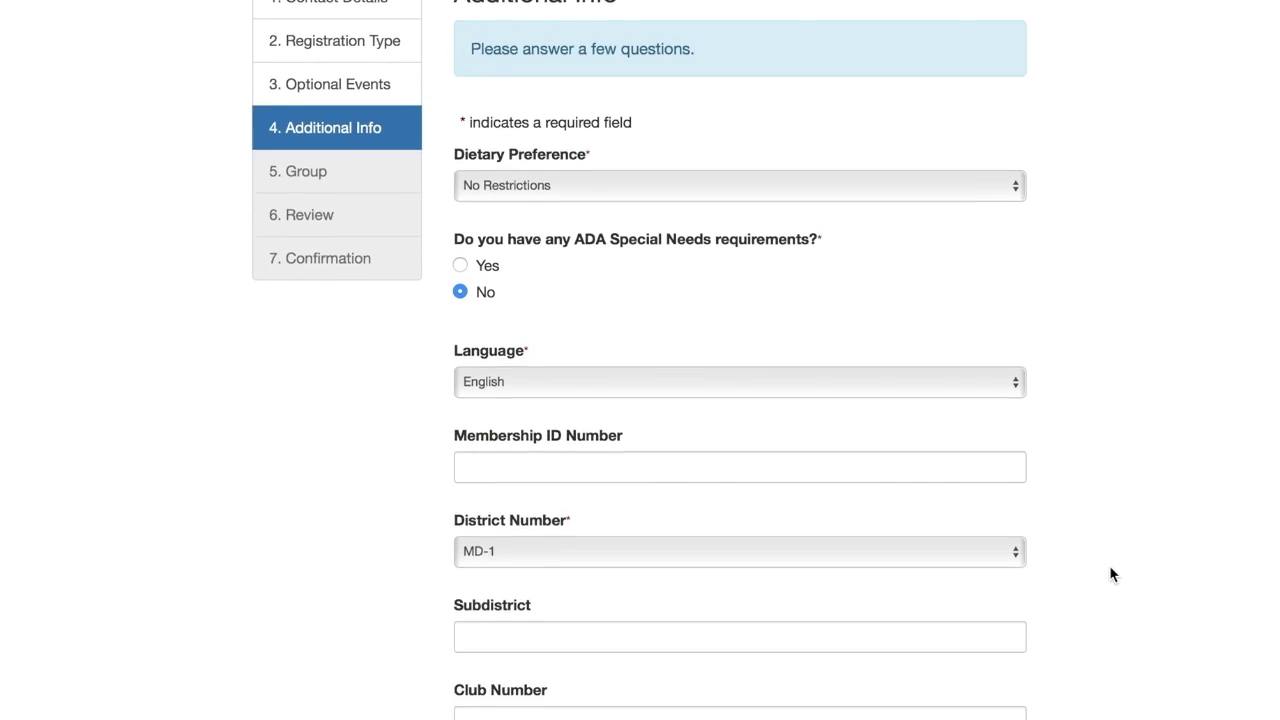
pyautogui.scroll(-4, 1110, 573)
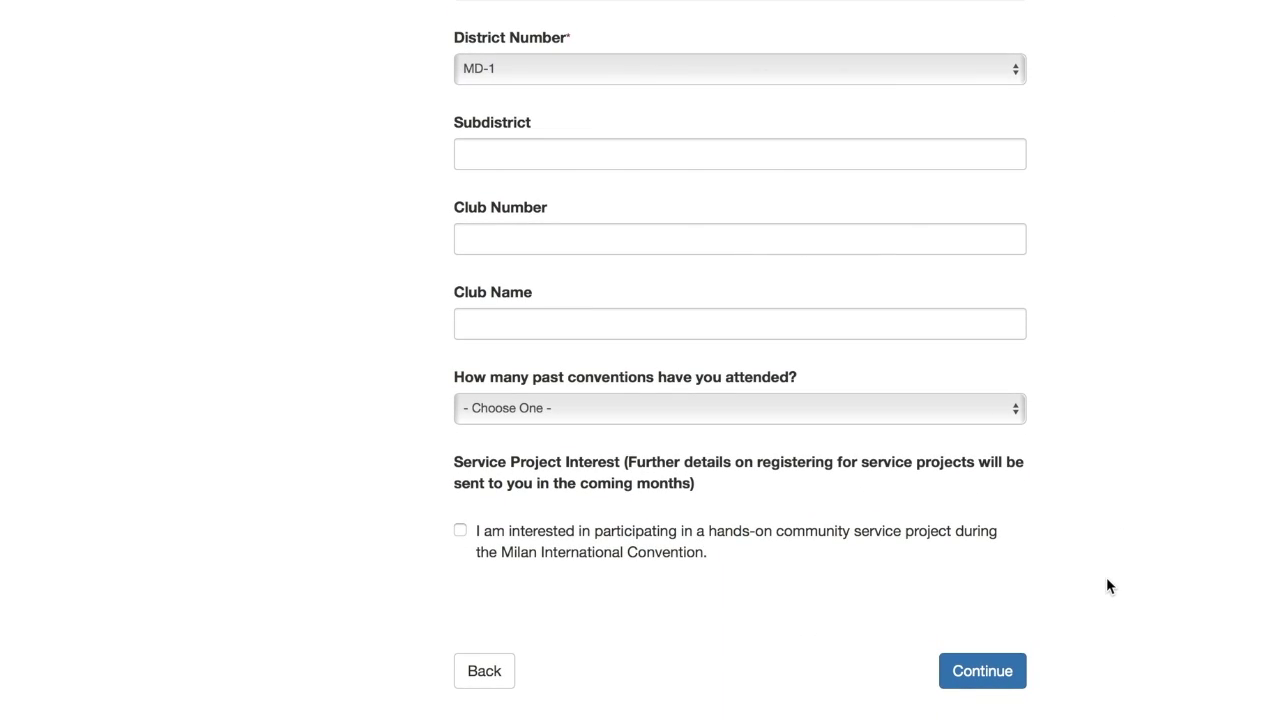
pyautogui.click(994, 668)
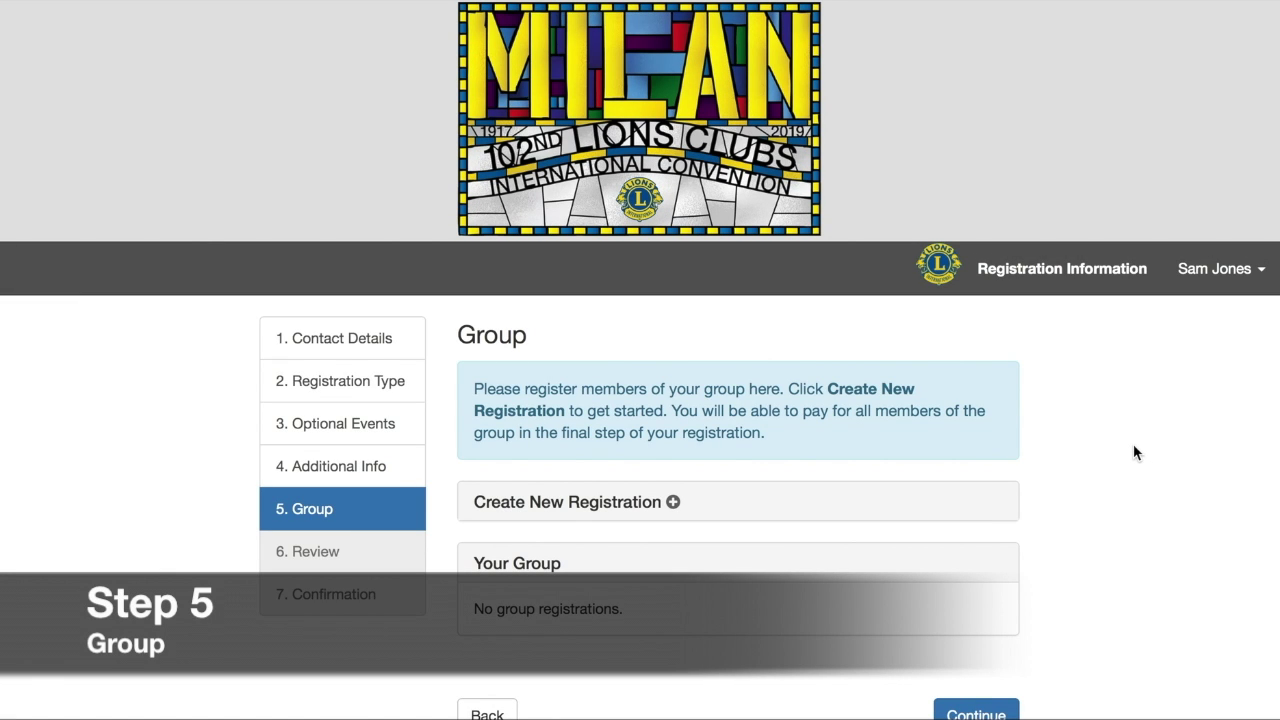
pyautogui.scroll(-1, 1135, 439)
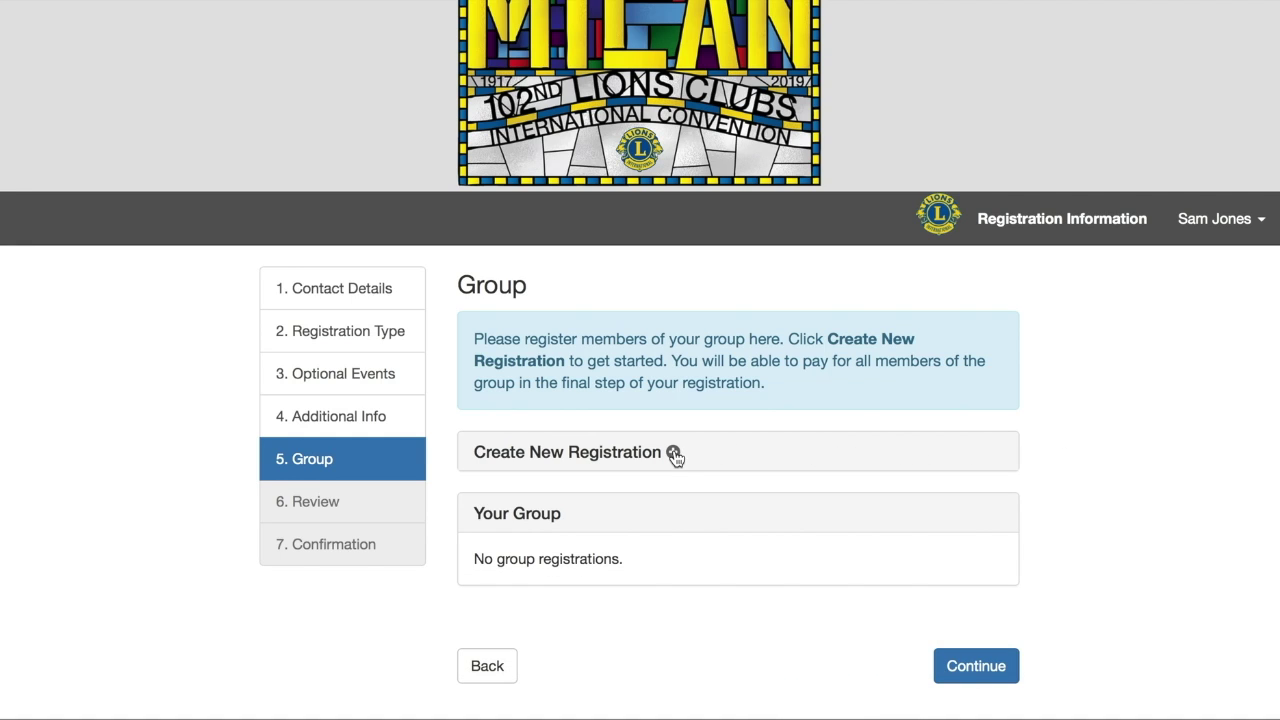
pyautogui.click(674, 453)
pyautogui.scroll(-3, 1085, 486)
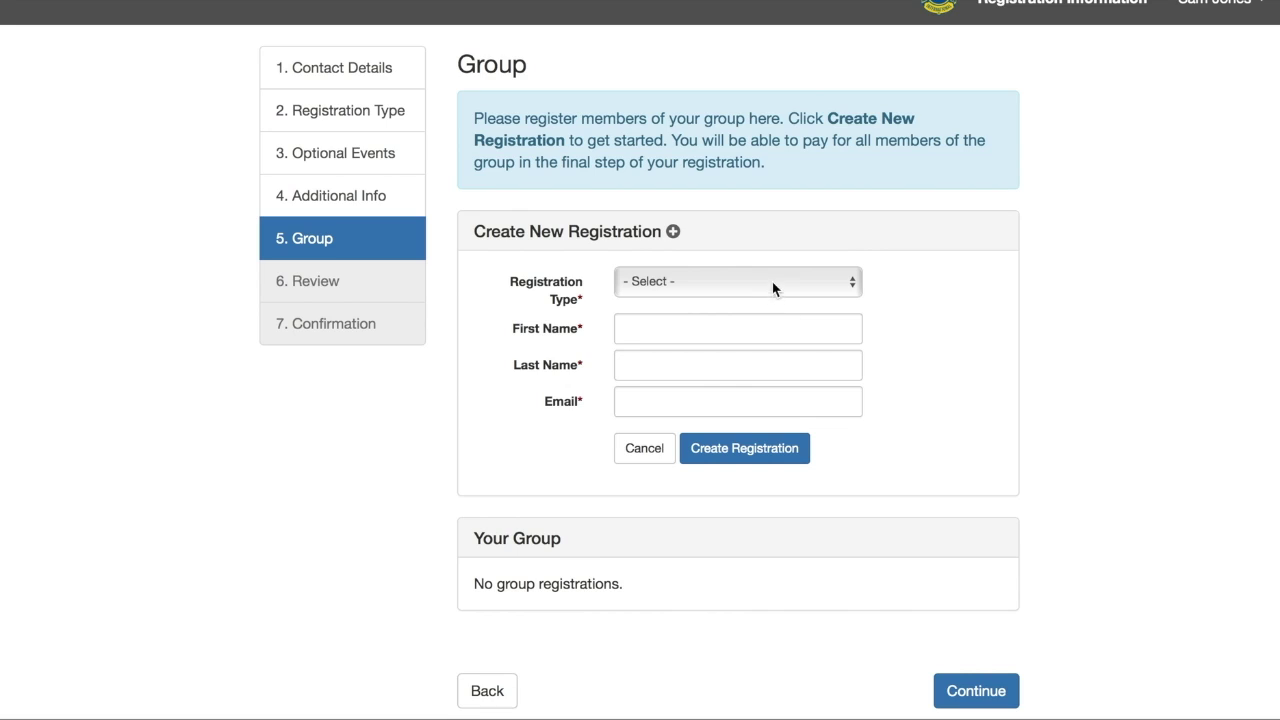
pyautogui.click(771, 283)
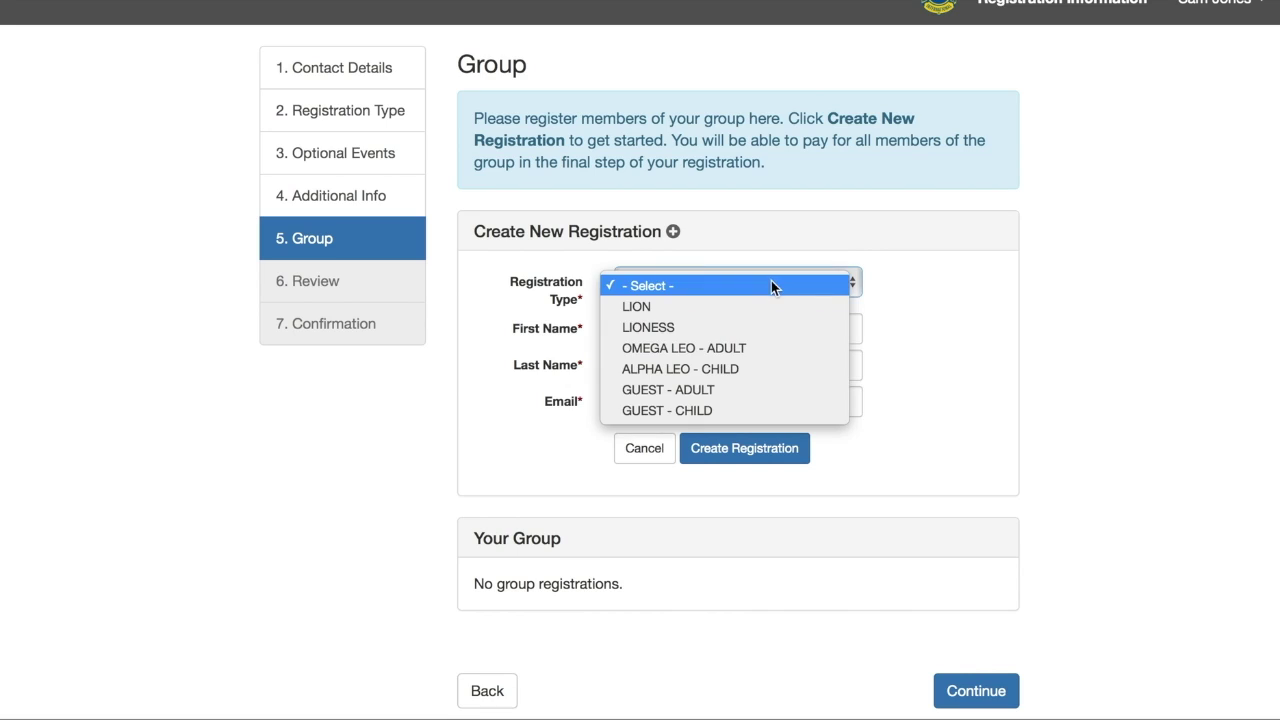
pyautogui.click(894, 286)
pyautogui.click(674, 338)
pyautogui.click(645, 368)
pyautogui.click(637, 404)
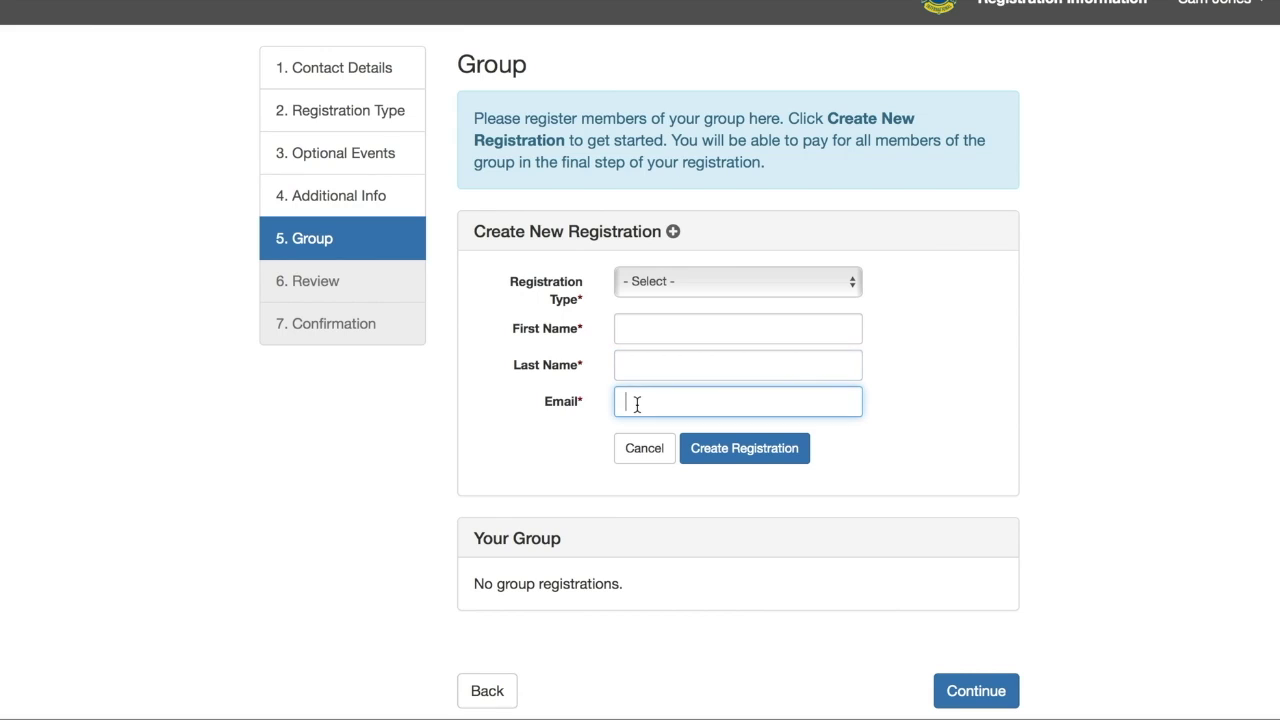
pyautogui.click(922, 286)
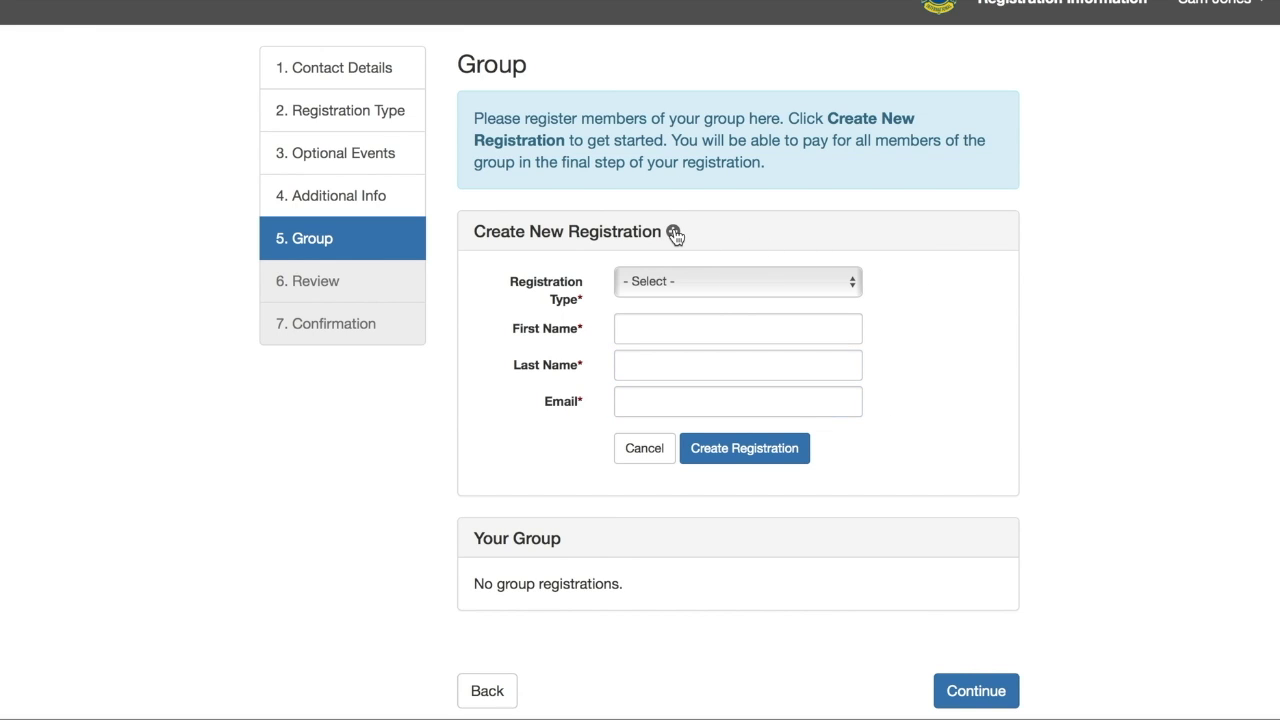
pyautogui.click(674, 232)
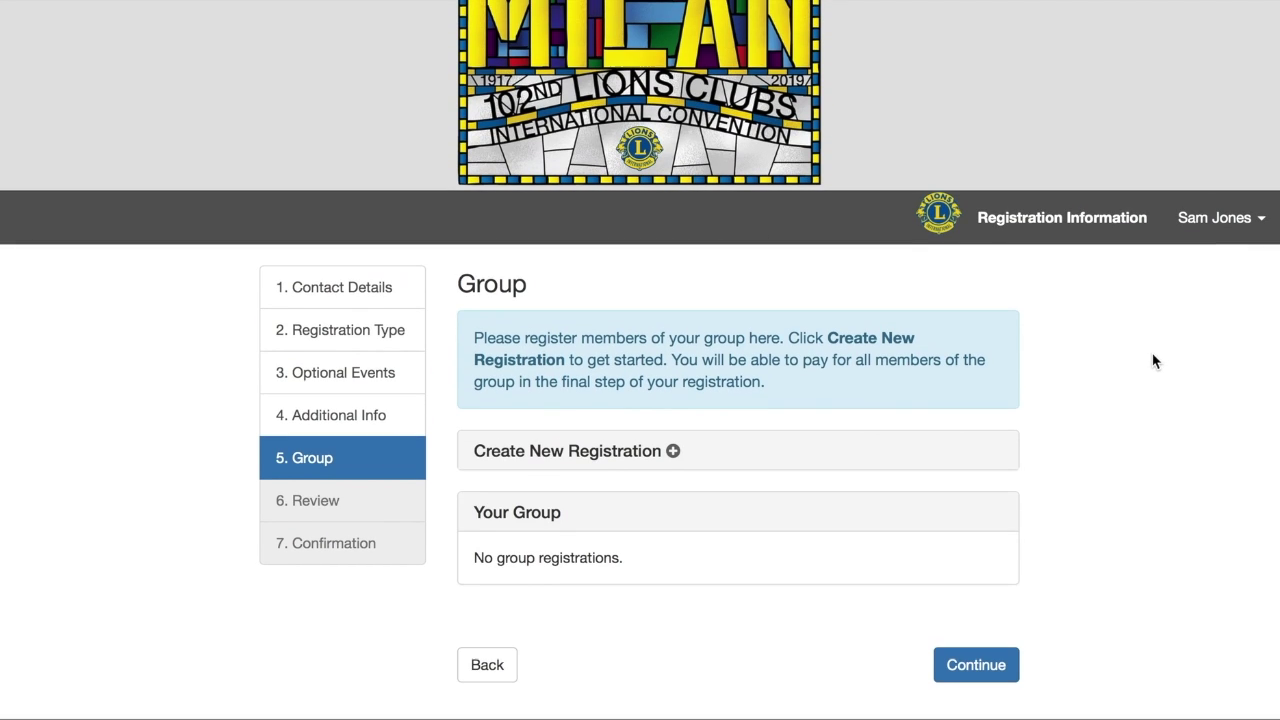
# Continue to Review and Payment and check the contact details and LION $150.00 summary
pyautogui.click(972, 667)
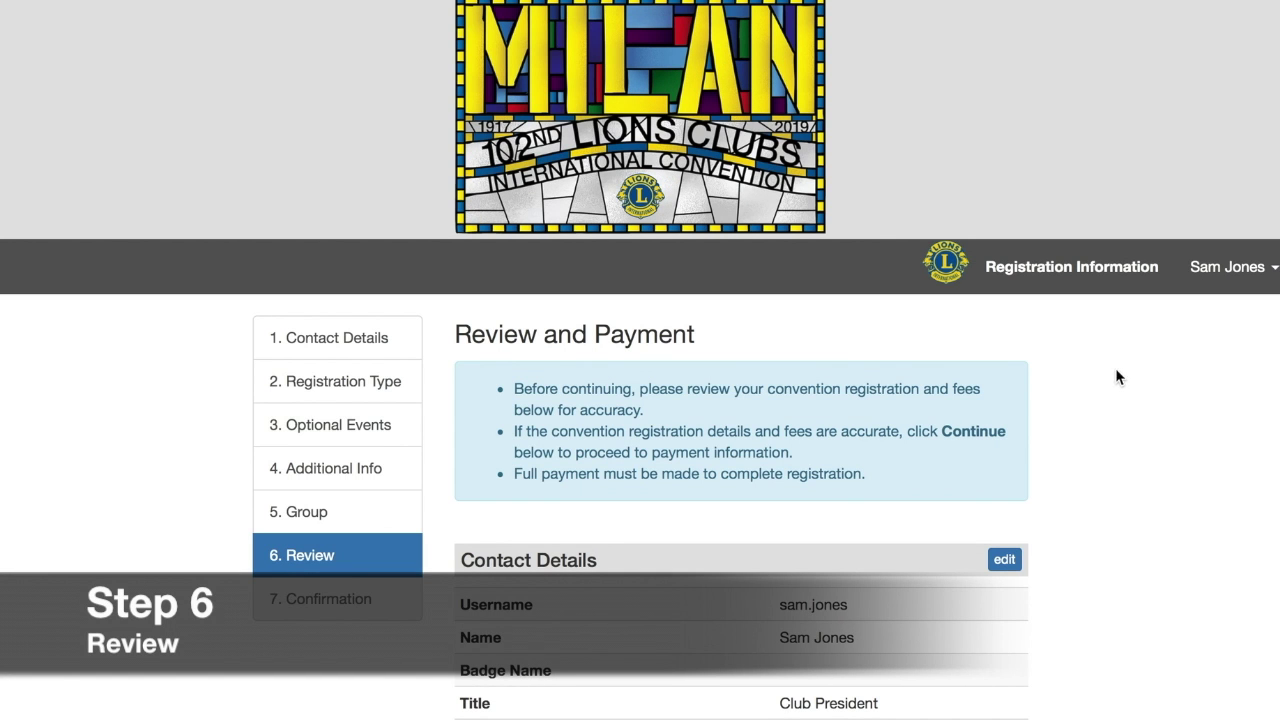
pyautogui.scroll(-3, 1115, 385)
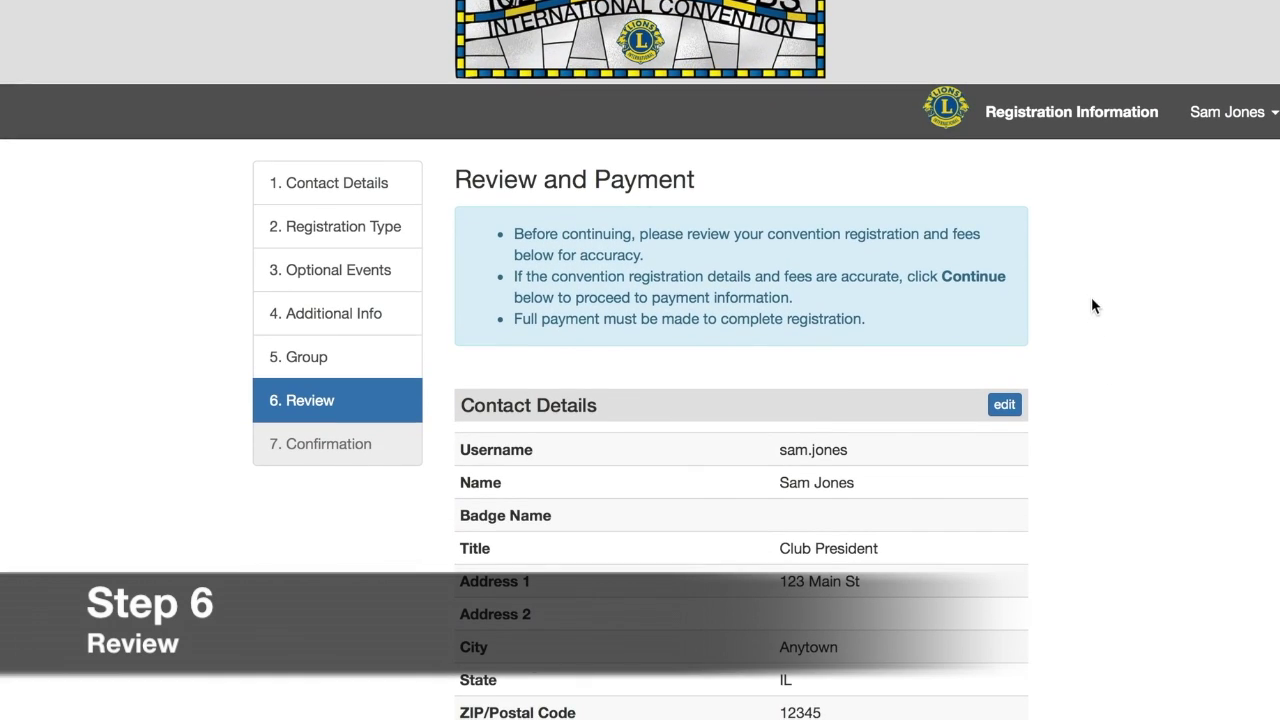
pyautogui.scroll(-3, 1095, 290)
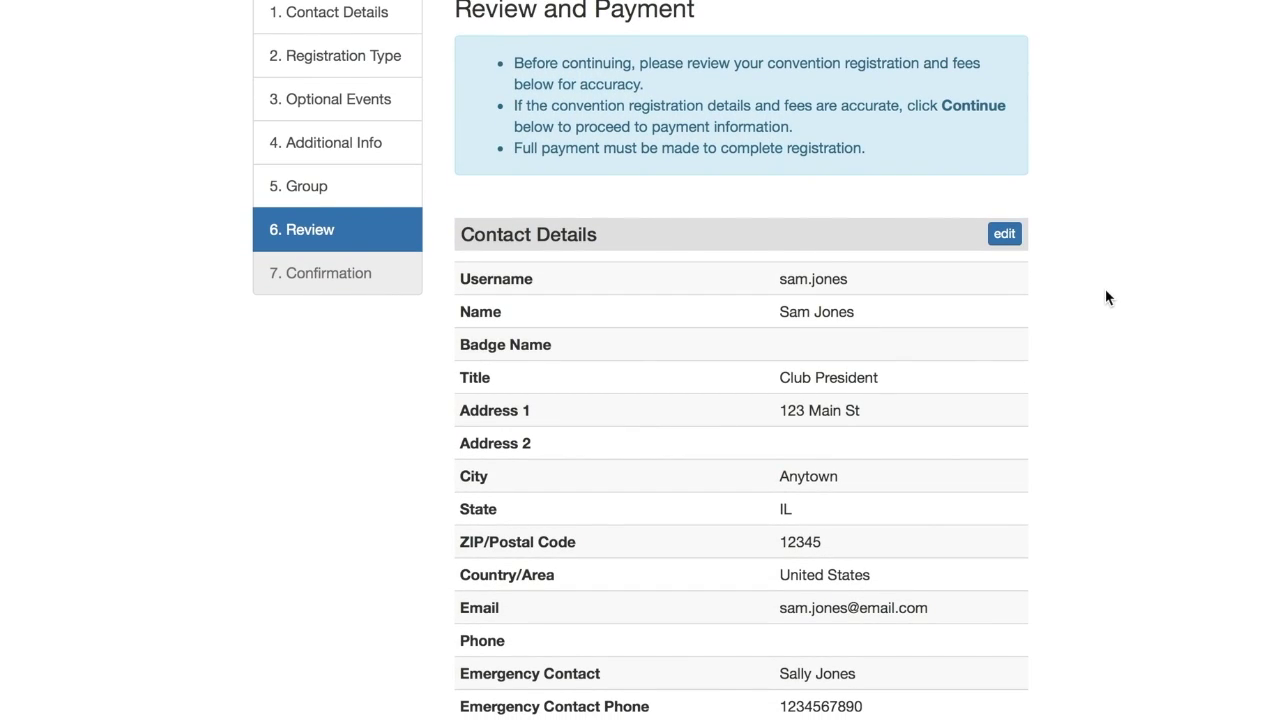
pyautogui.scroll(-3, 1111, 294)
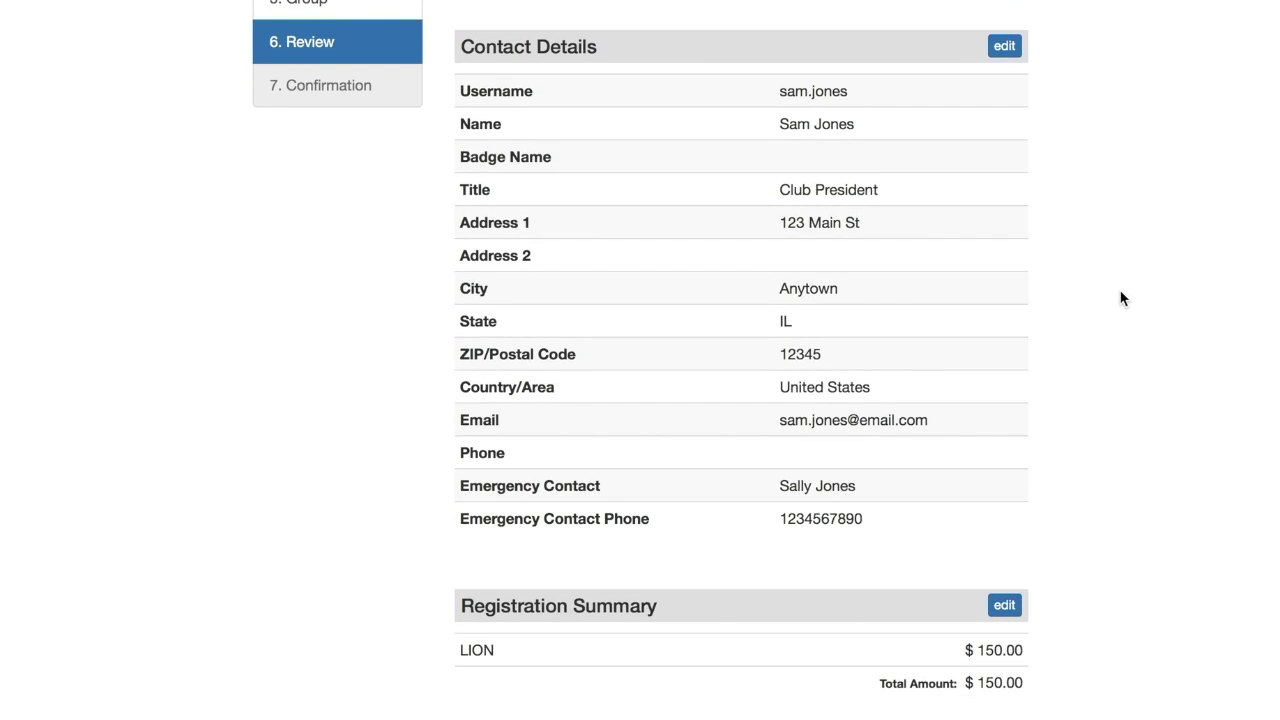
pyautogui.scroll(-4, 1113, 290)
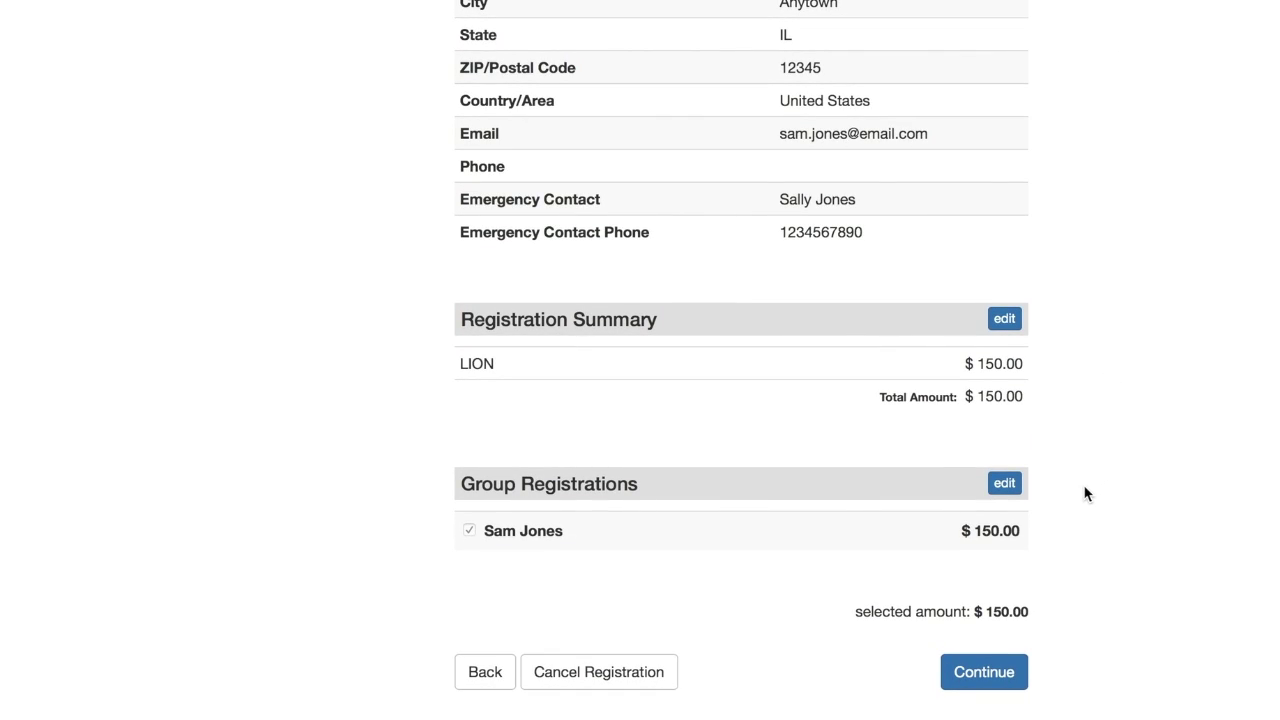
pyautogui.scroll(1, 1083, 482)
pyautogui.scroll(-1, 1083, 482)
pyautogui.scroll(10, 1129, 612)
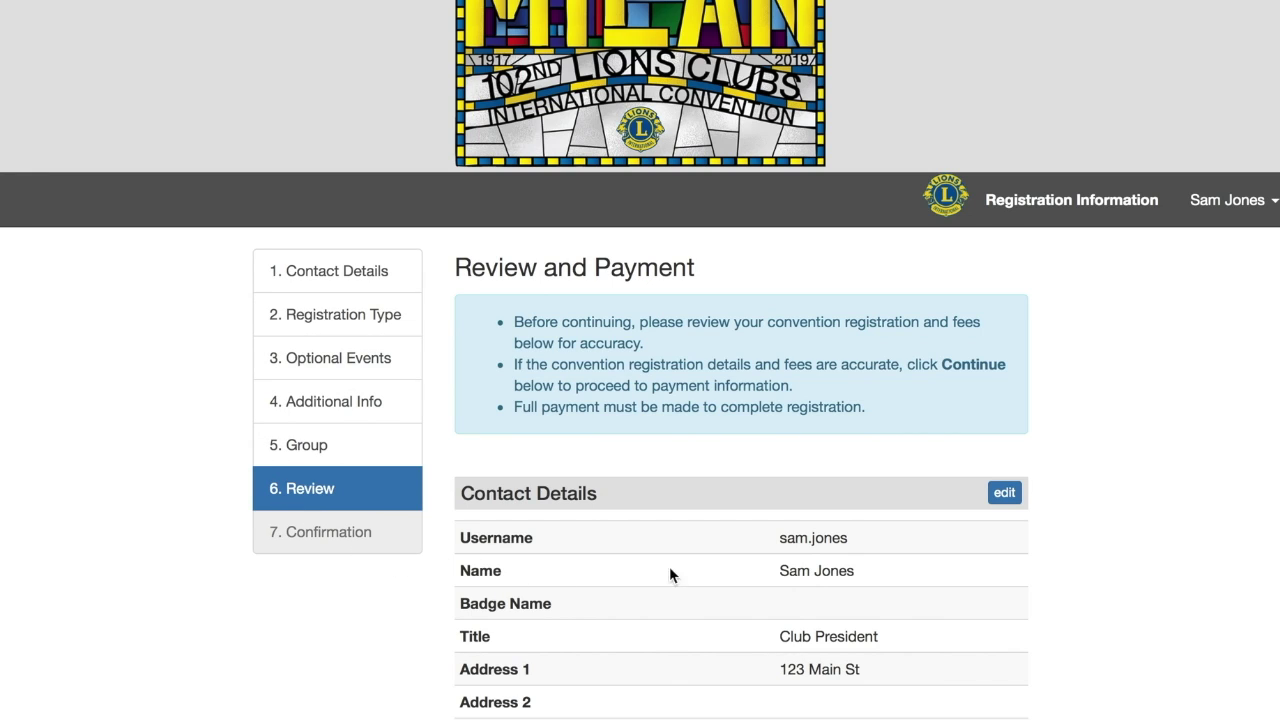
pyautogui.scroll(-2, 1068, 534)
pyautogui.scroll(-8, 1068, 534)
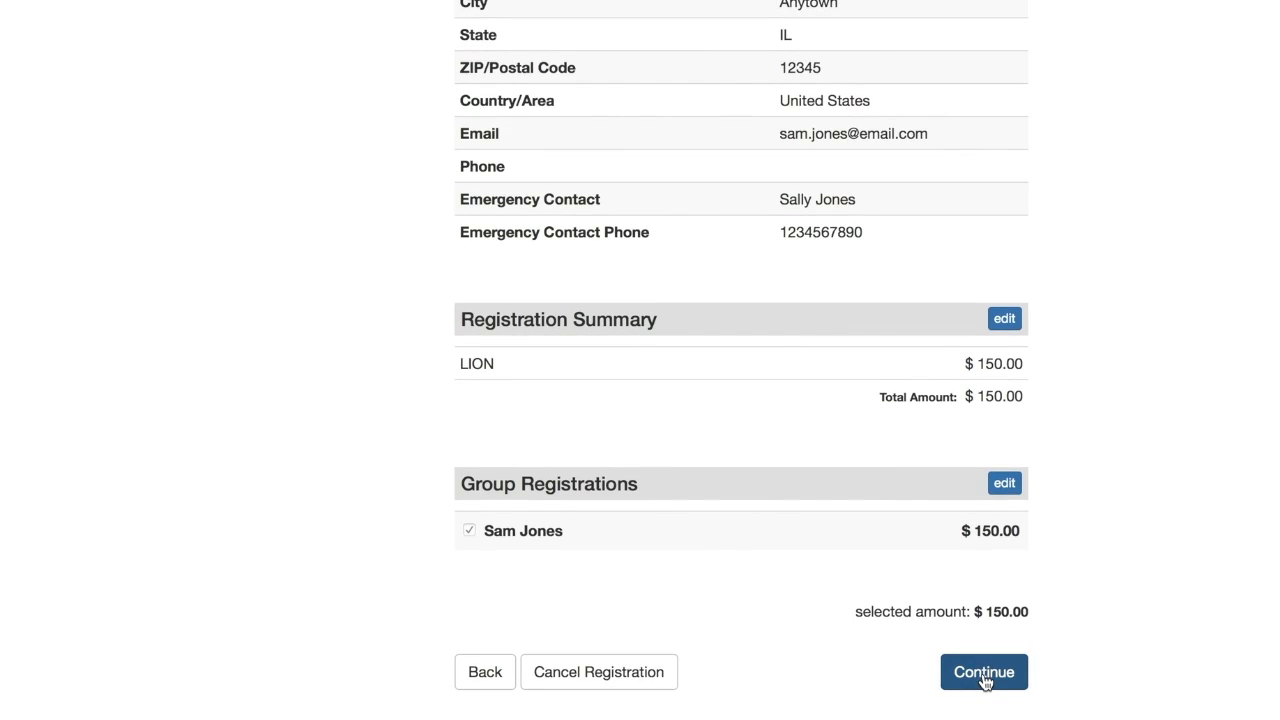
# Proceed to payment, choose Visa as the card type, and enter the card number
pyautogui.click(982, 676)
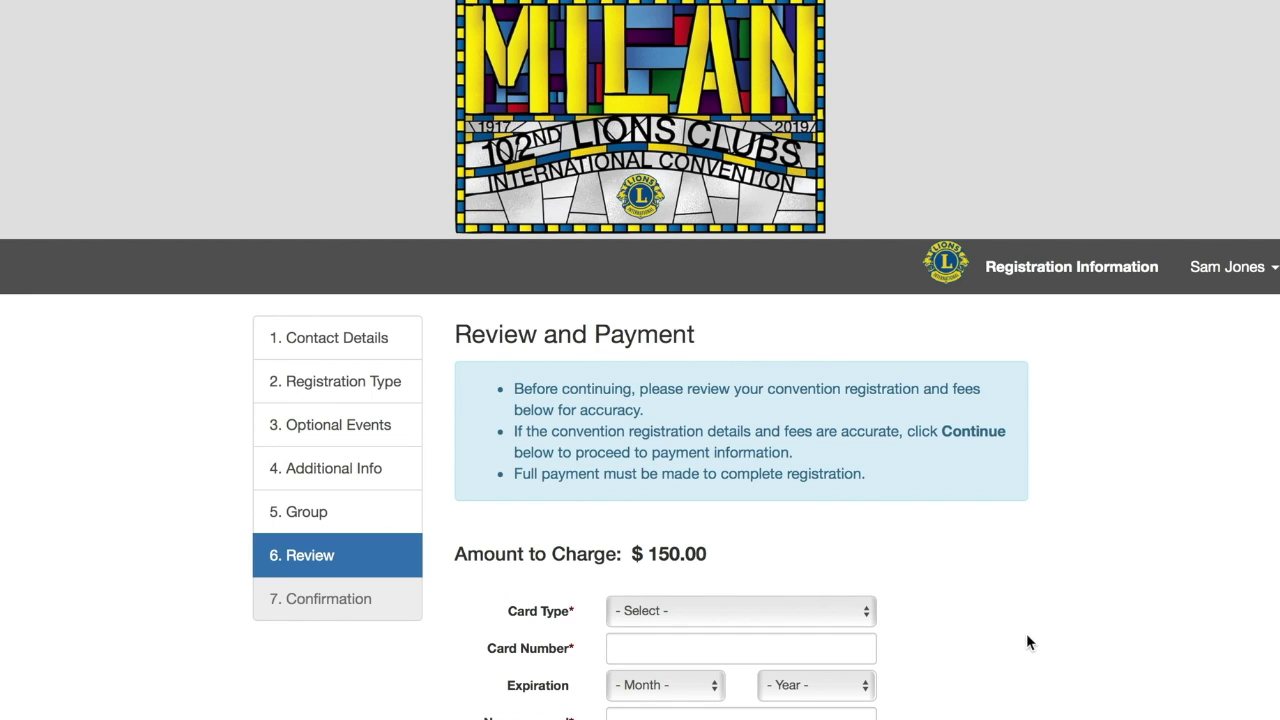
pyautogui.scroll(-2, 1079, 533)
pyautogui.scroll(-4, 1080, 538)
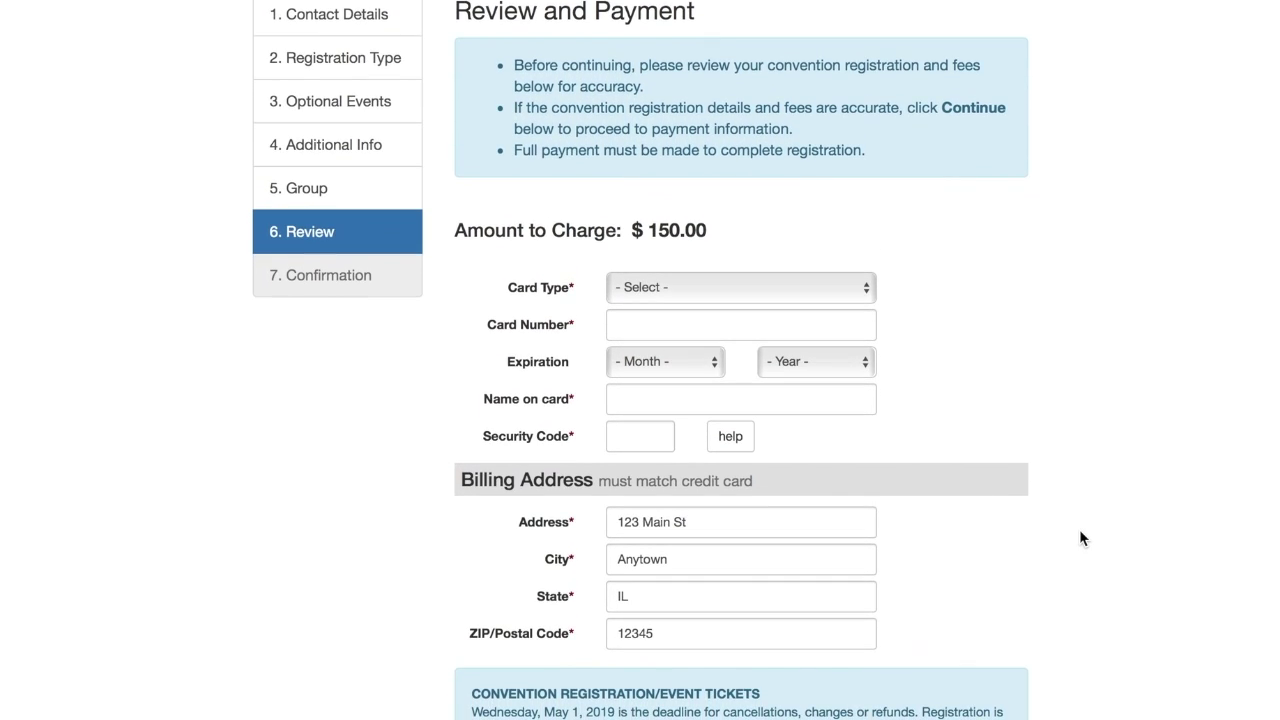
pyautogui.click(728, 291)
pyautogui.click(657, 375)
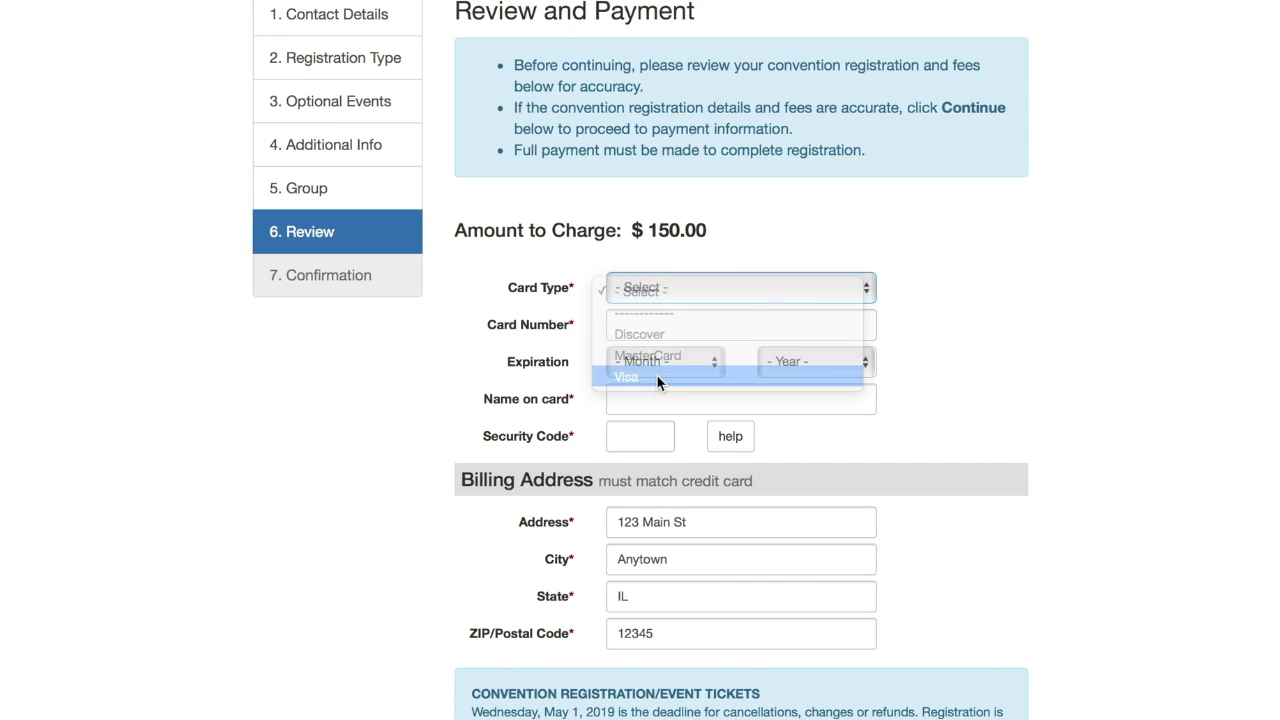
pyautogui.click(631, 324)
pyautogui.write('4111')
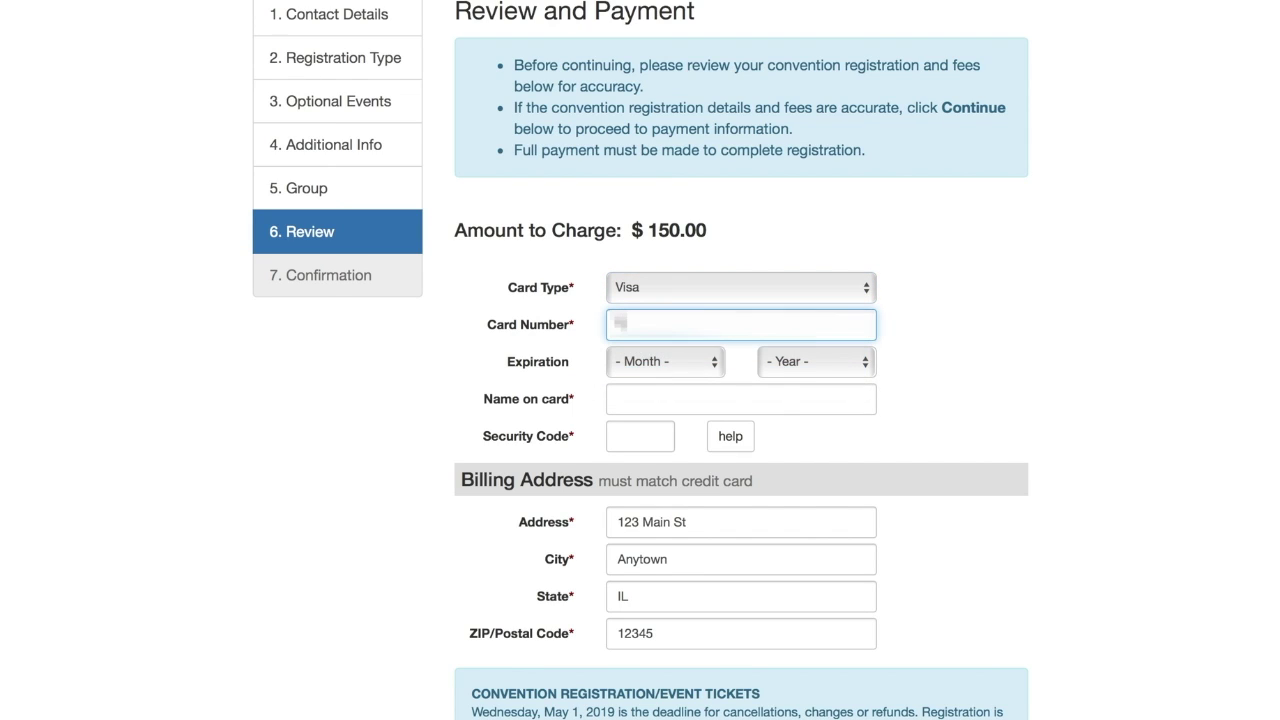
pyautogui.write('111111111111')
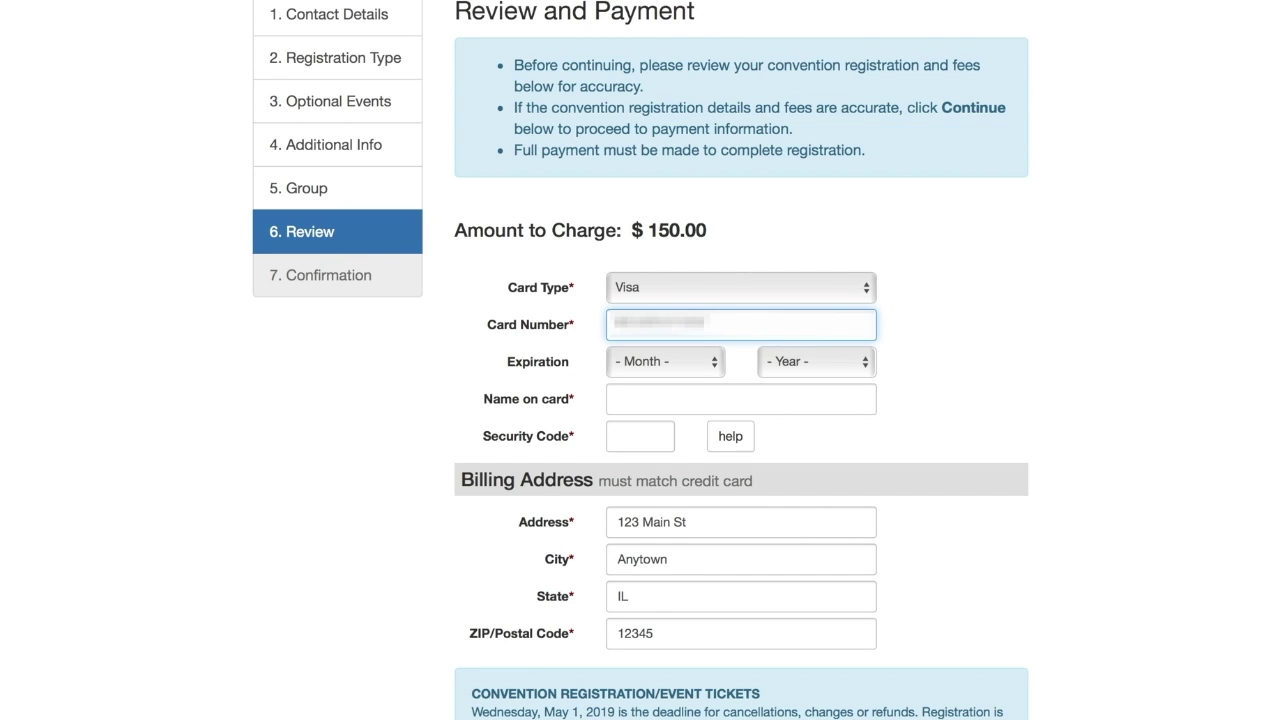
pyautogui.write('11')
# Set expiry 02/2020, enter cardholder name and security code, and submit the $150.00 payment
pyautogui.click(666, 360)
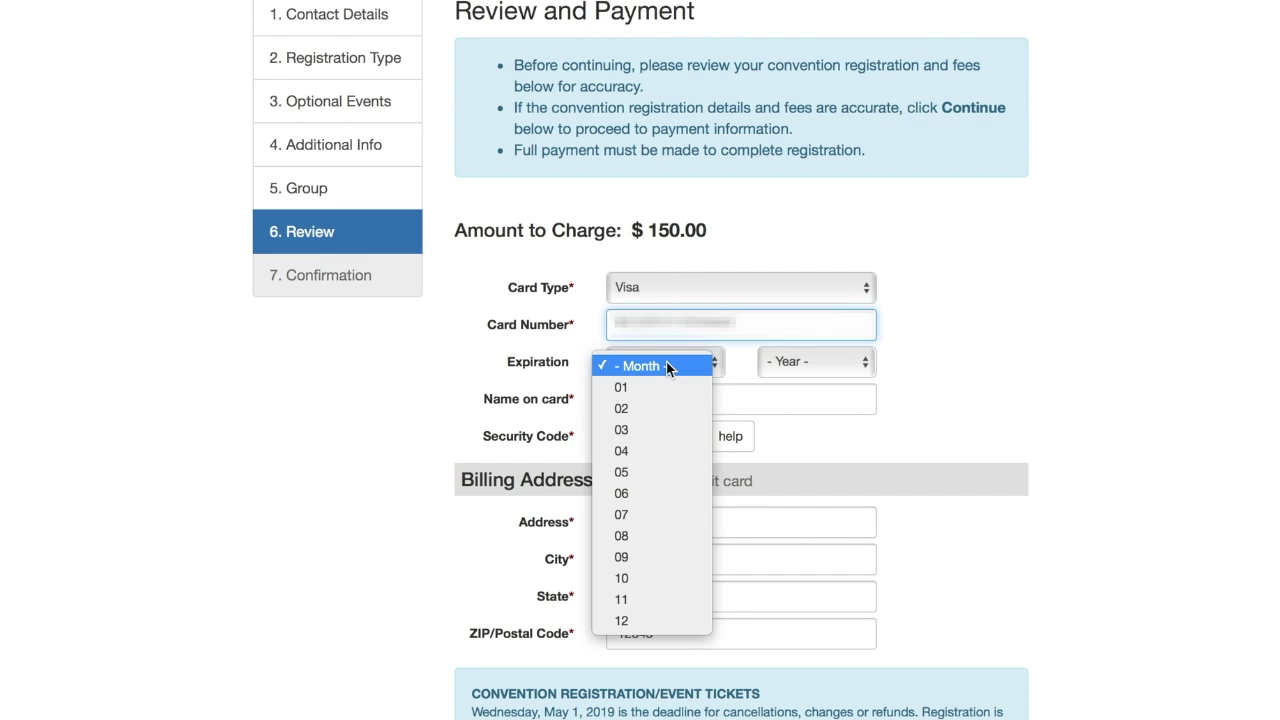
pyautogui.click(655, 403)
pyautogui.click(787, 366)
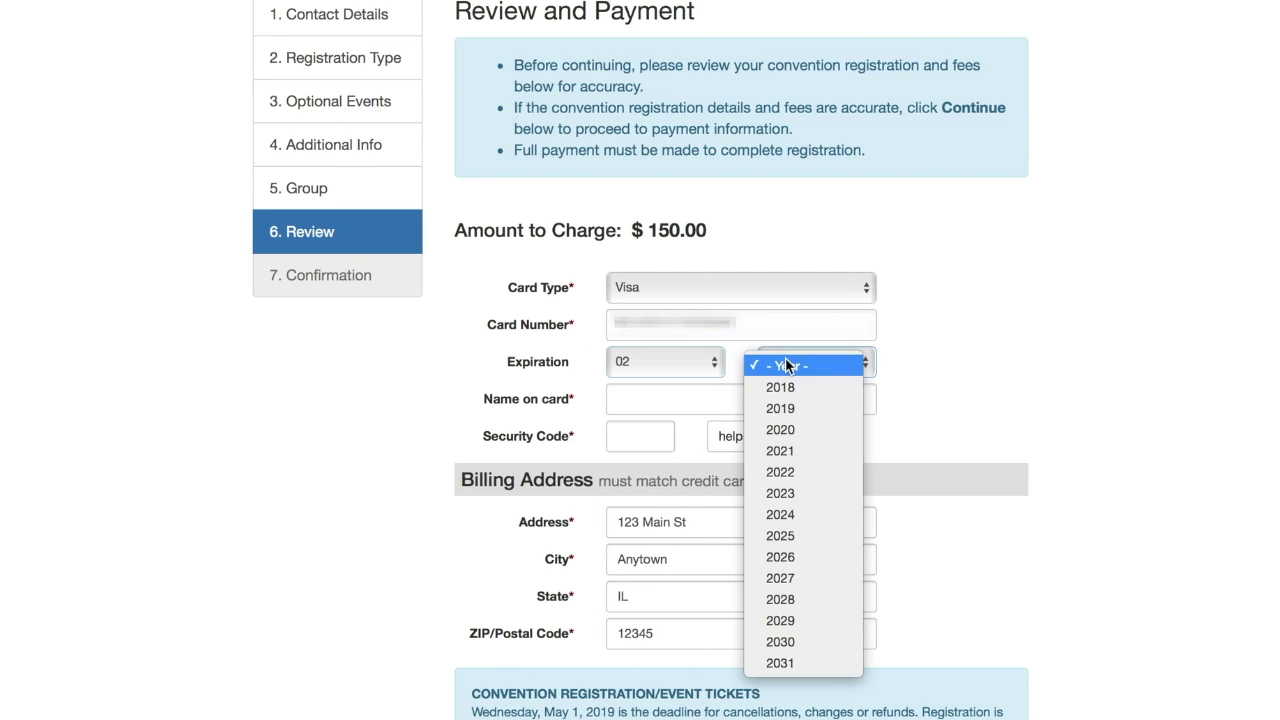
pyautogui.click(782, 430)
pyautogui.click(643, 399)
pyautogui.write('Sam Jones')
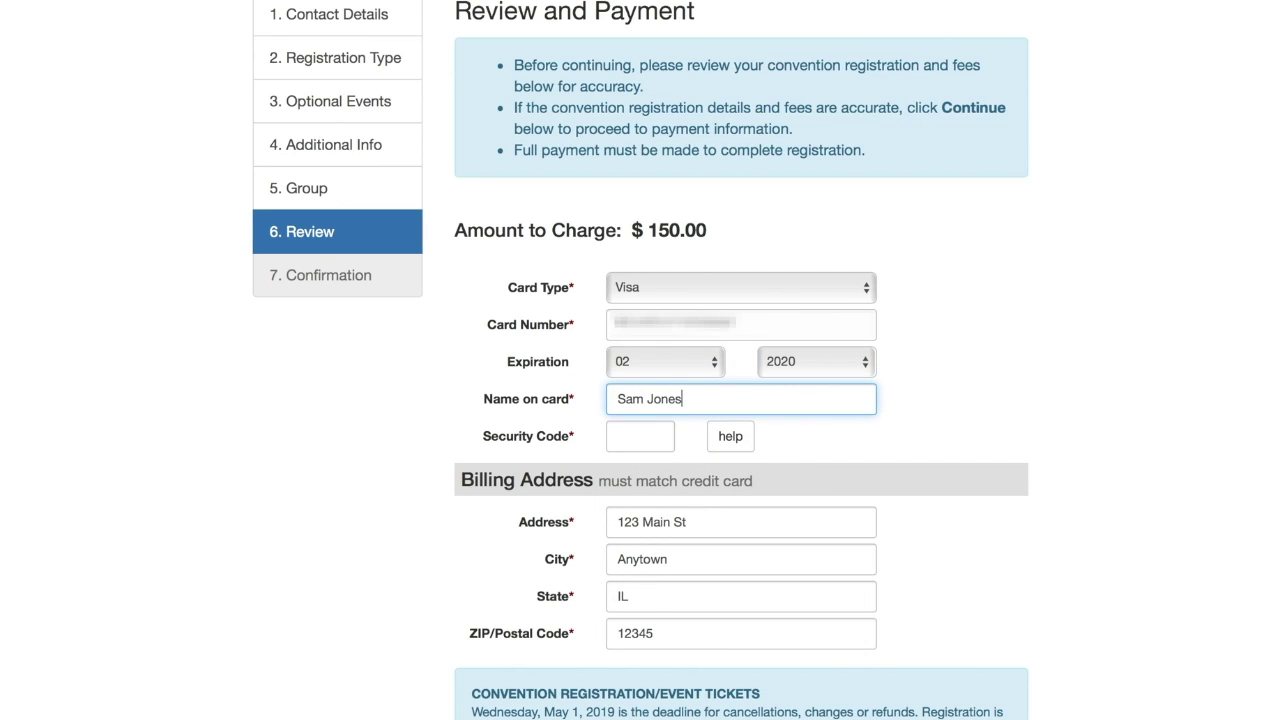
pyautogui.click(642, 439)
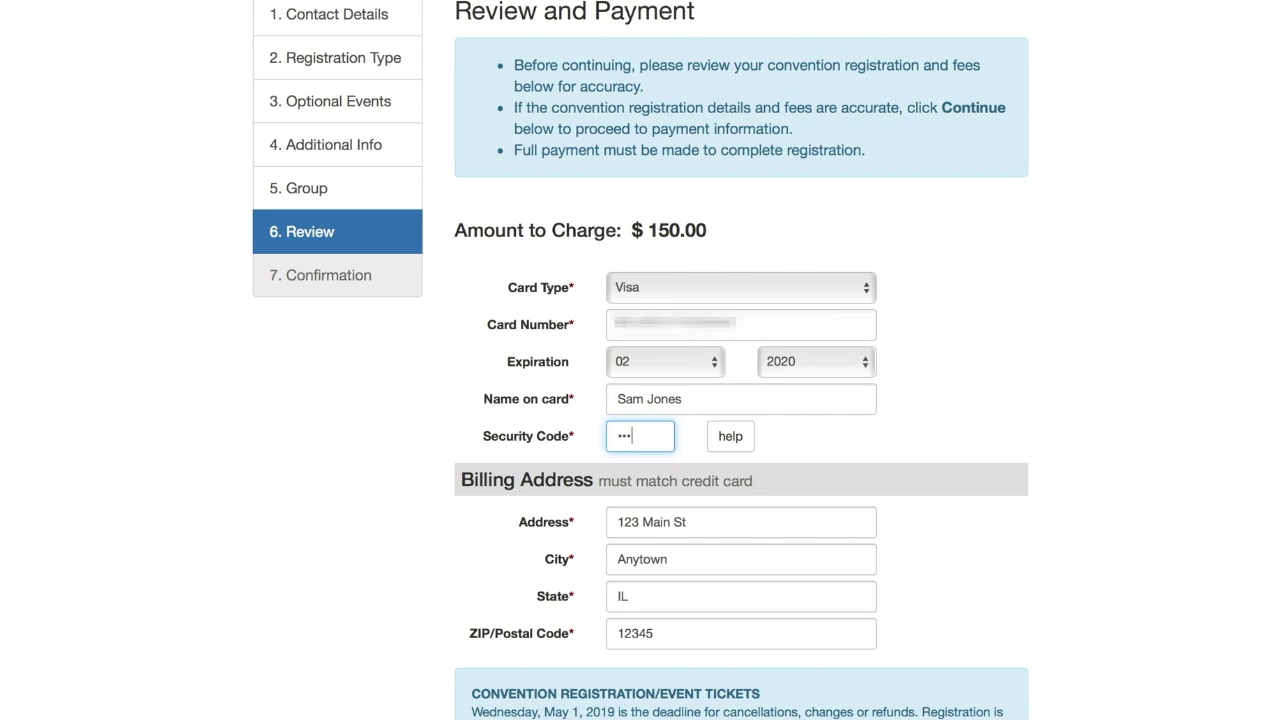
pyautogui.scroll(-5, 1013, 400)
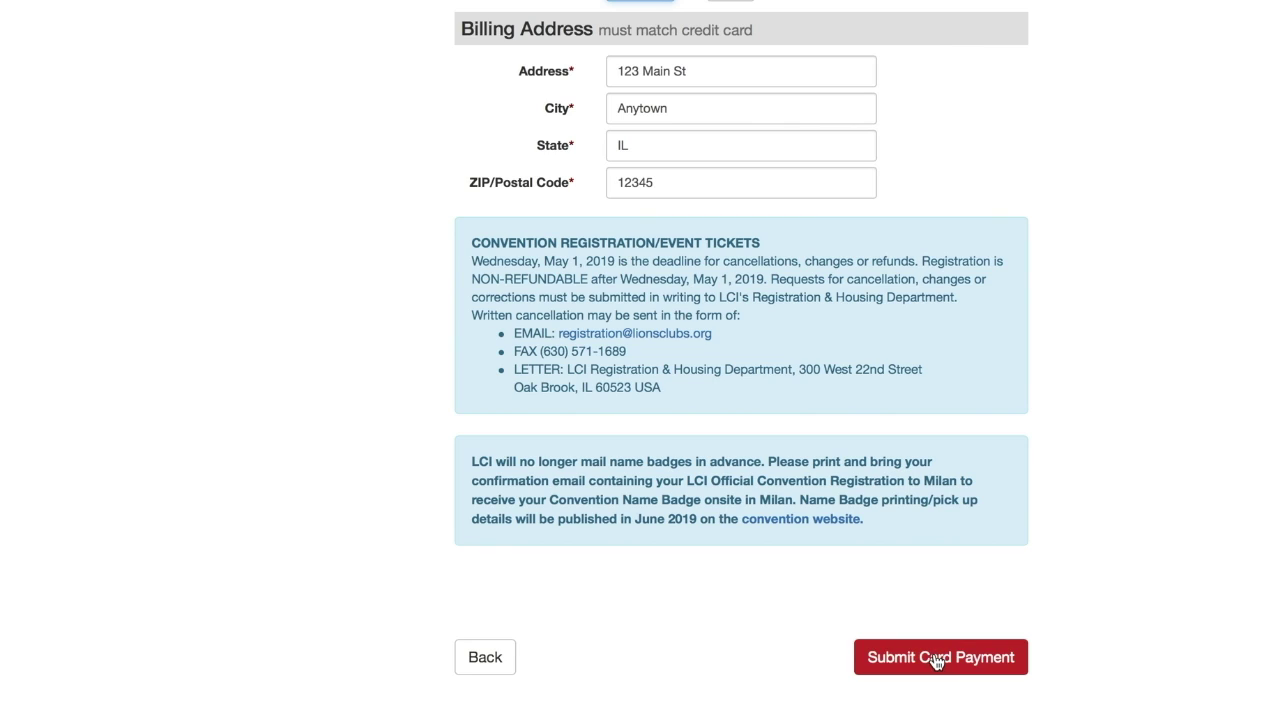
pyautogui.click(936, 660)
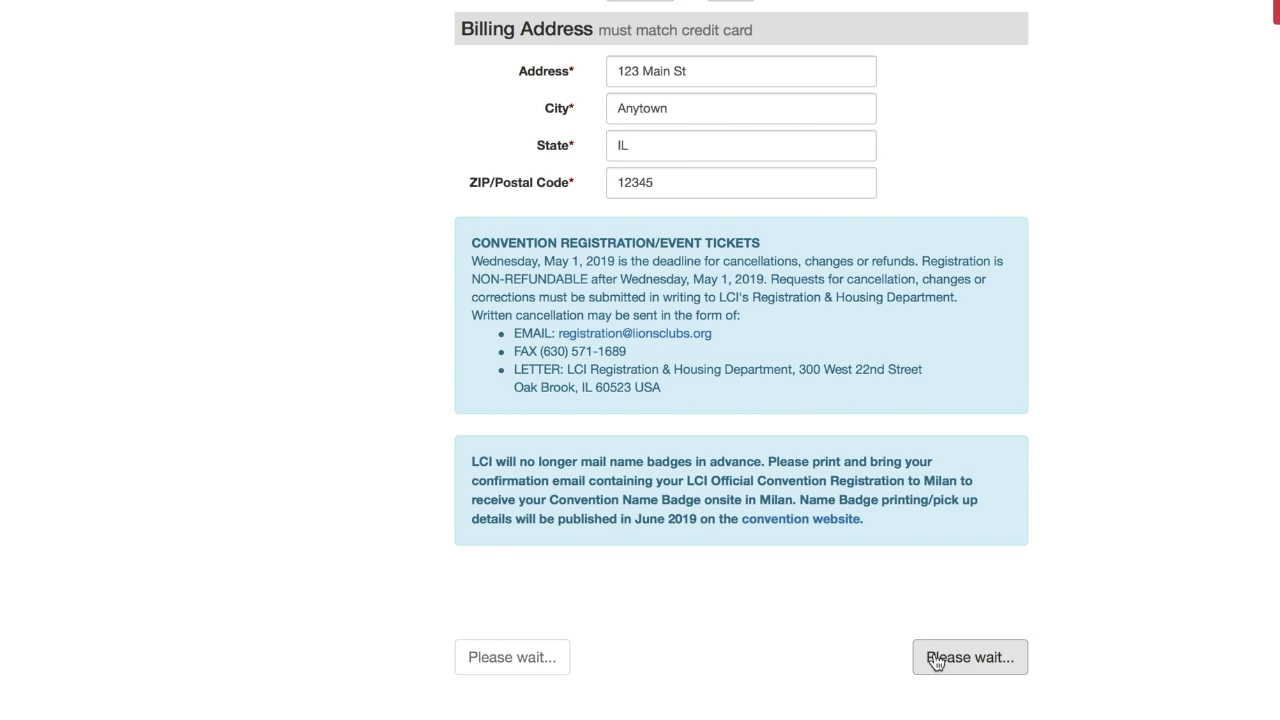
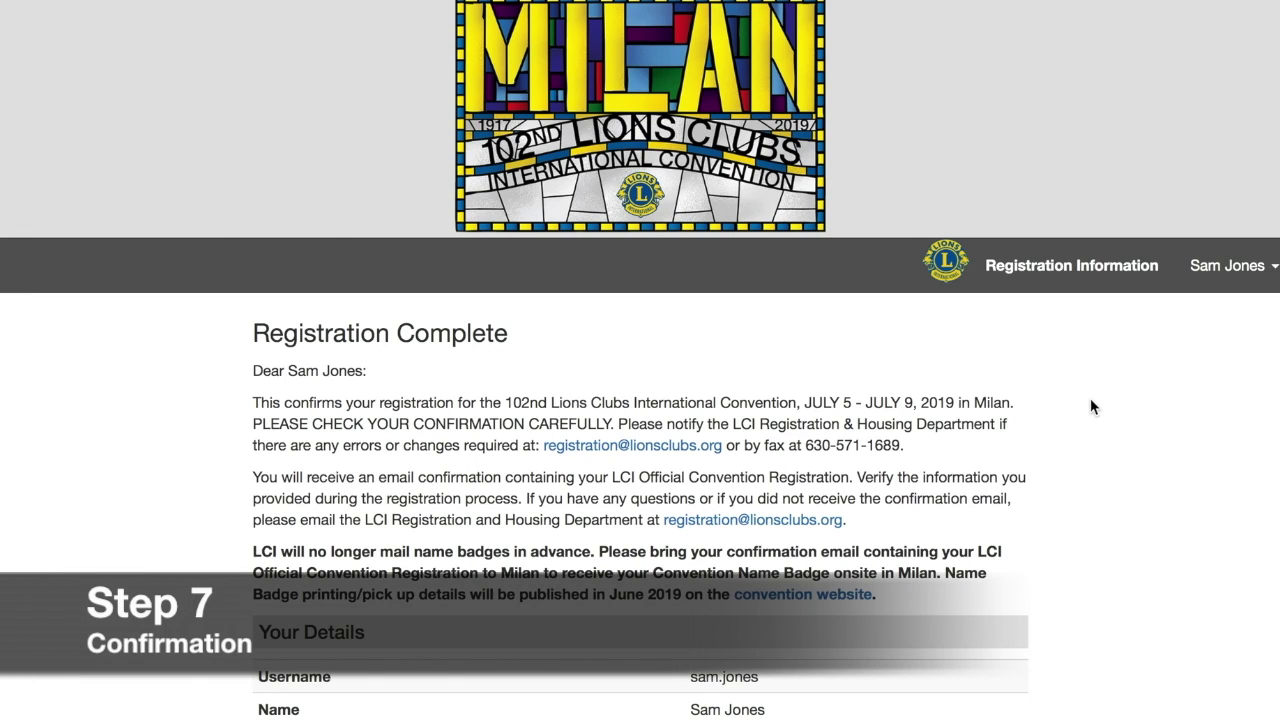
# Review the confirmation and payment details, then go to the My Account Registration Summary
pyautogui.scroll(-2, 1079, 395)
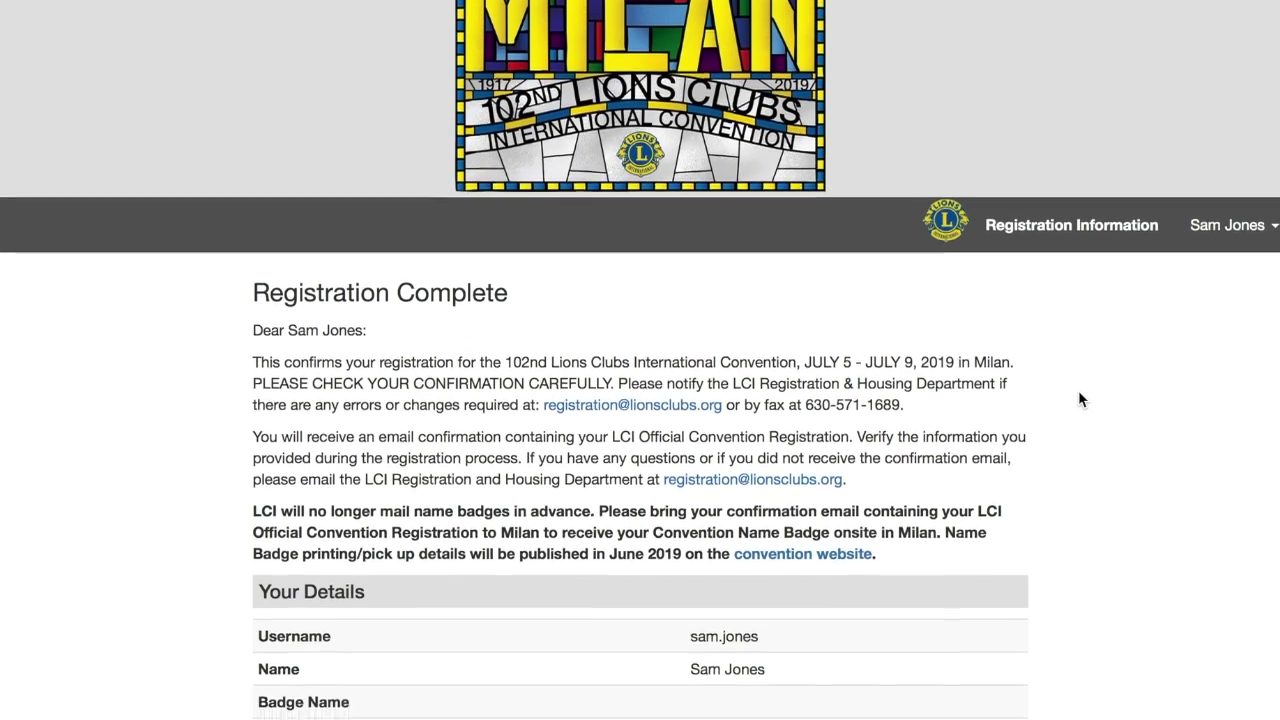
pyautogui.scroll(-5, 1079, 399)
pyautogui.scroll(-2, 1088, 390)
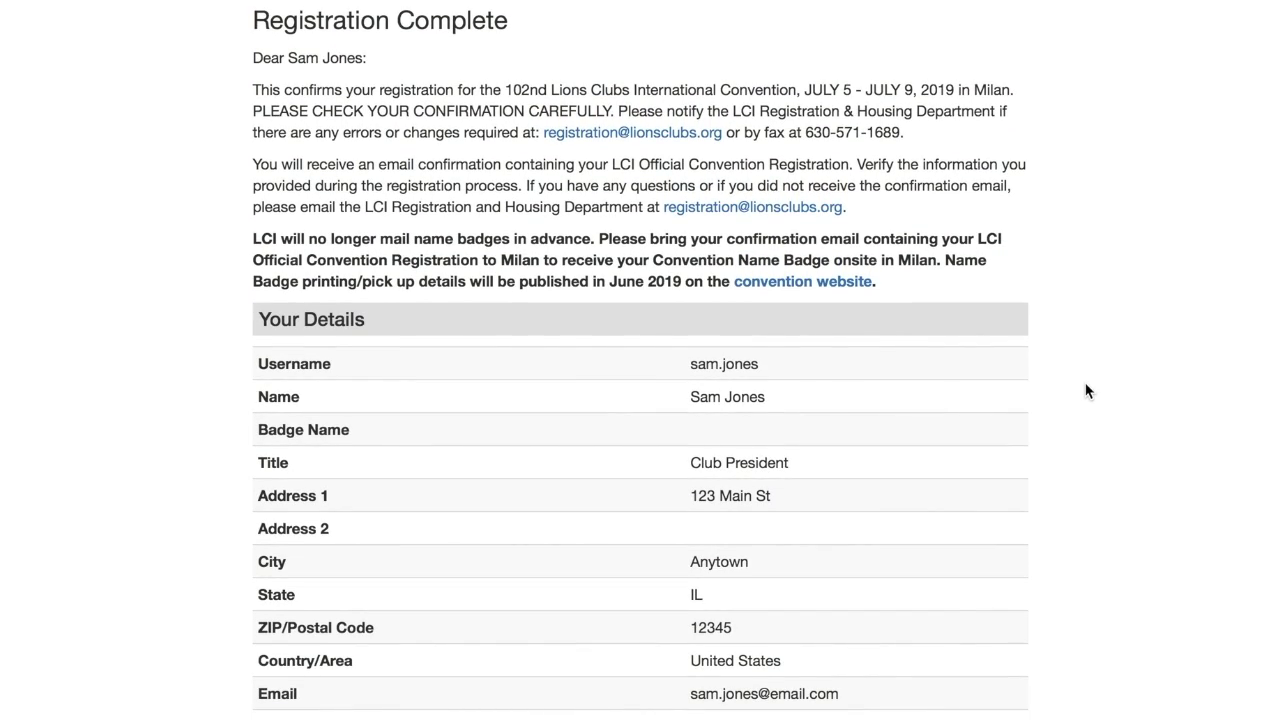
pyautogui.scroll(-3, 1068, 269)
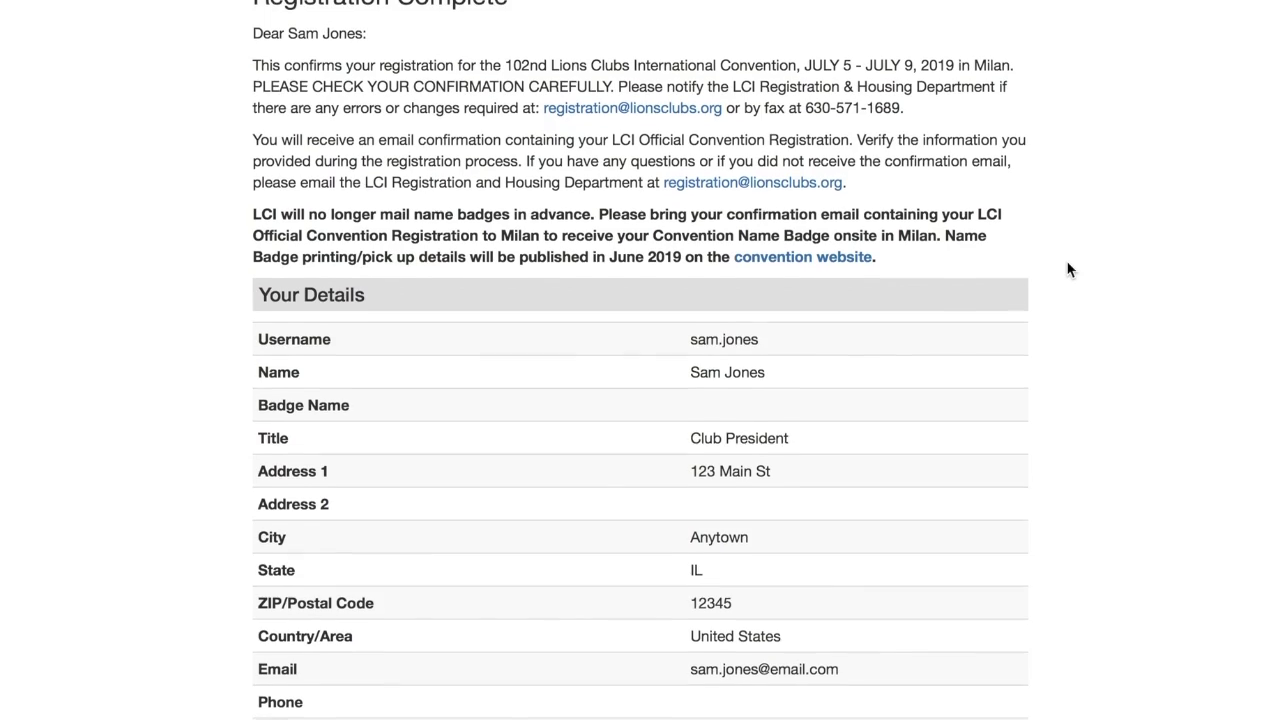
pyautogui.scroll(-2, 1068, 269)
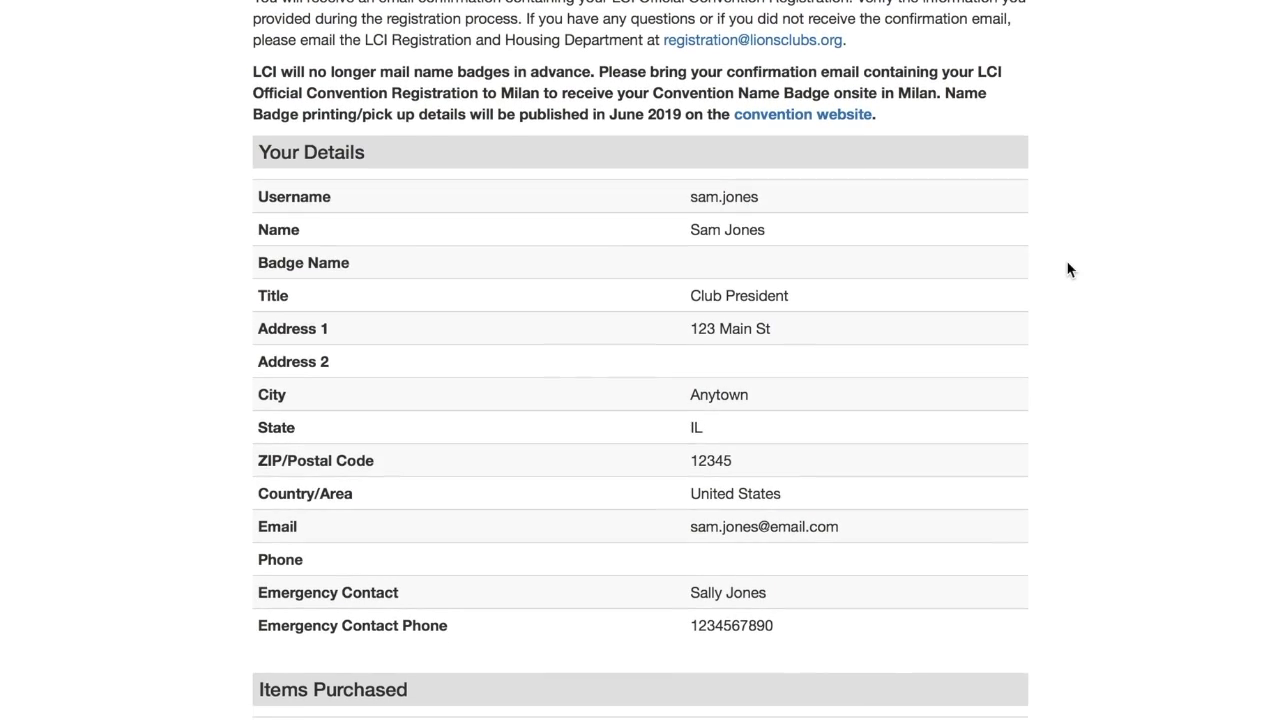
pyautogui.scroll(-2, 1068, 269)
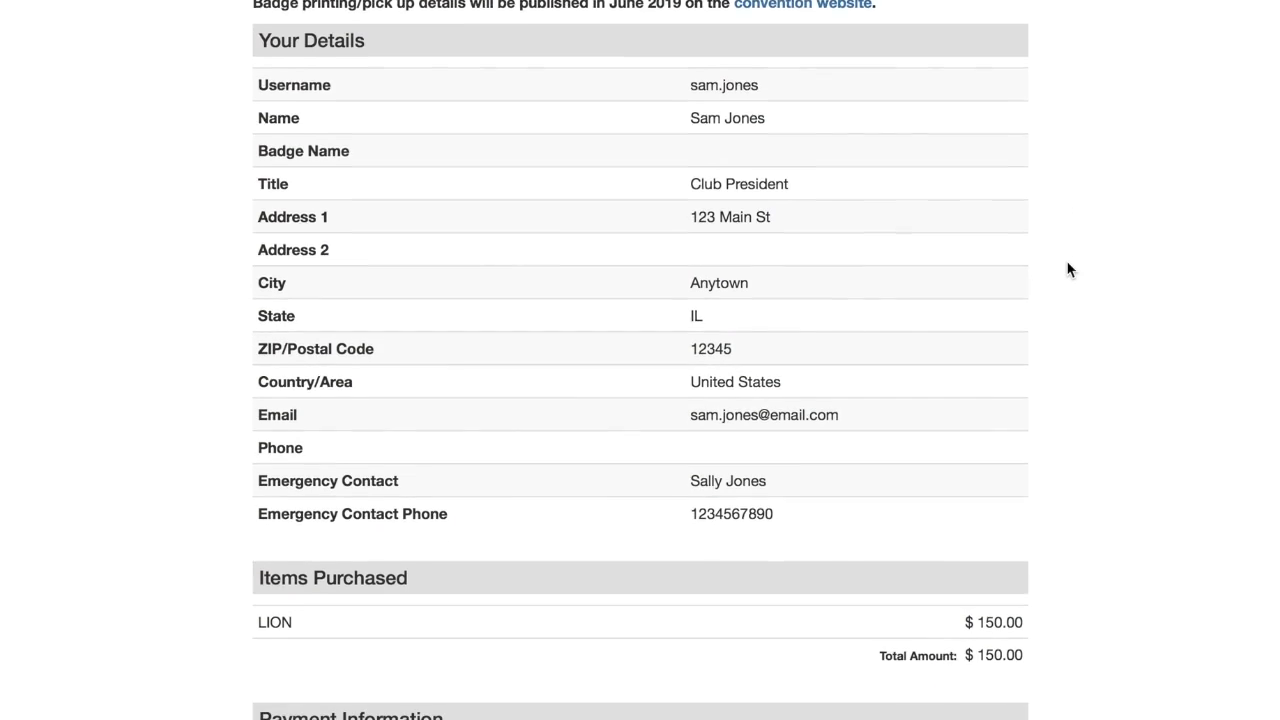
pyautogui.scroll(-4, 1071, 264)
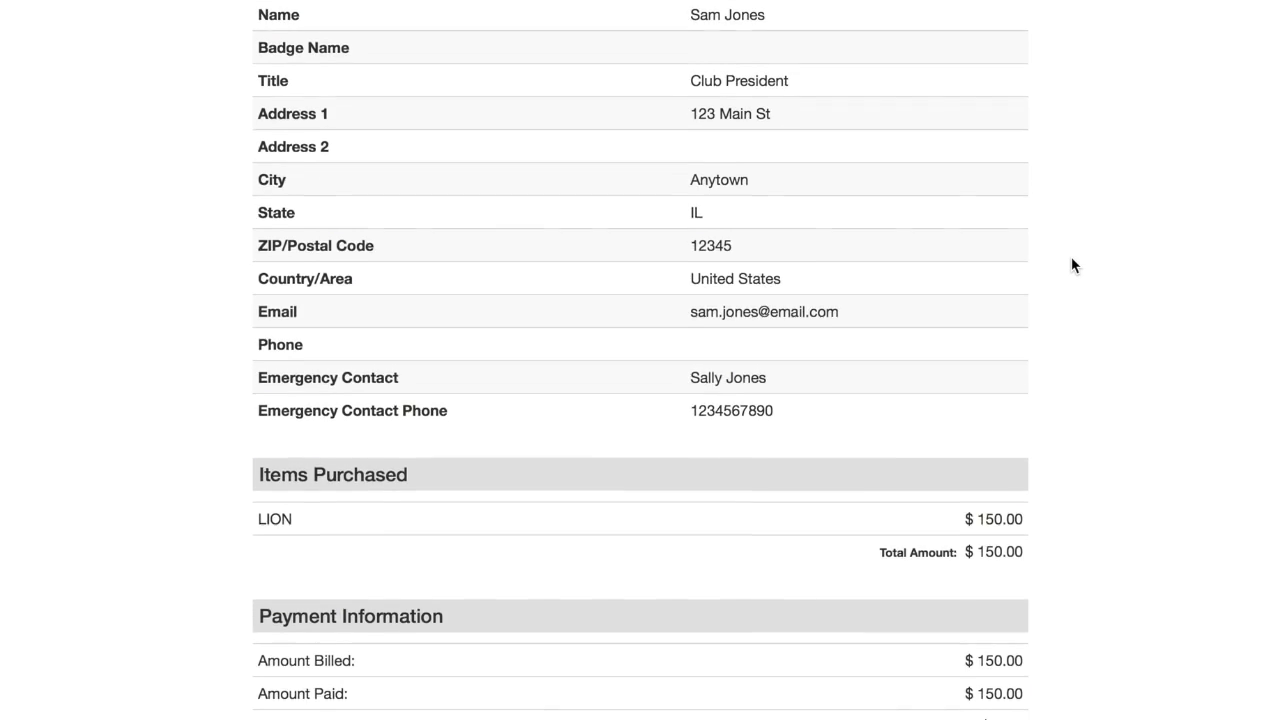
pyautogui.scroll(-4, 1071, 264)
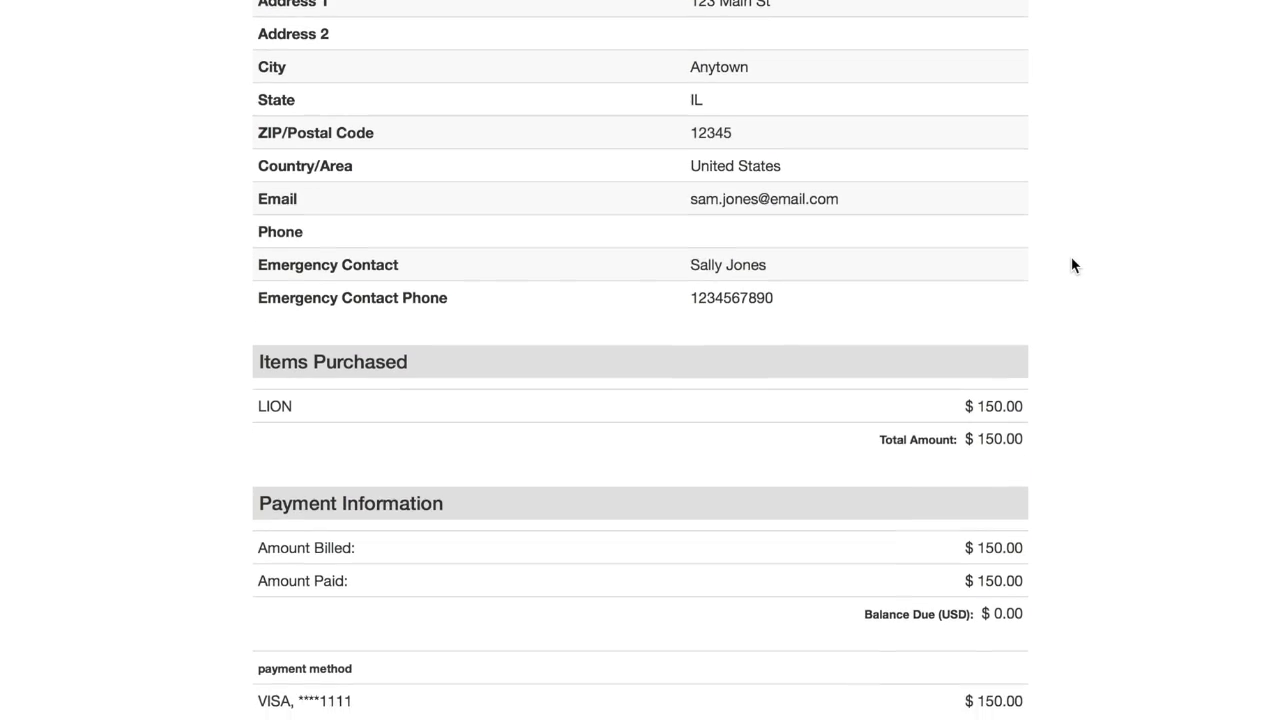
pyautogui.scroll(-1, 1071, 264)
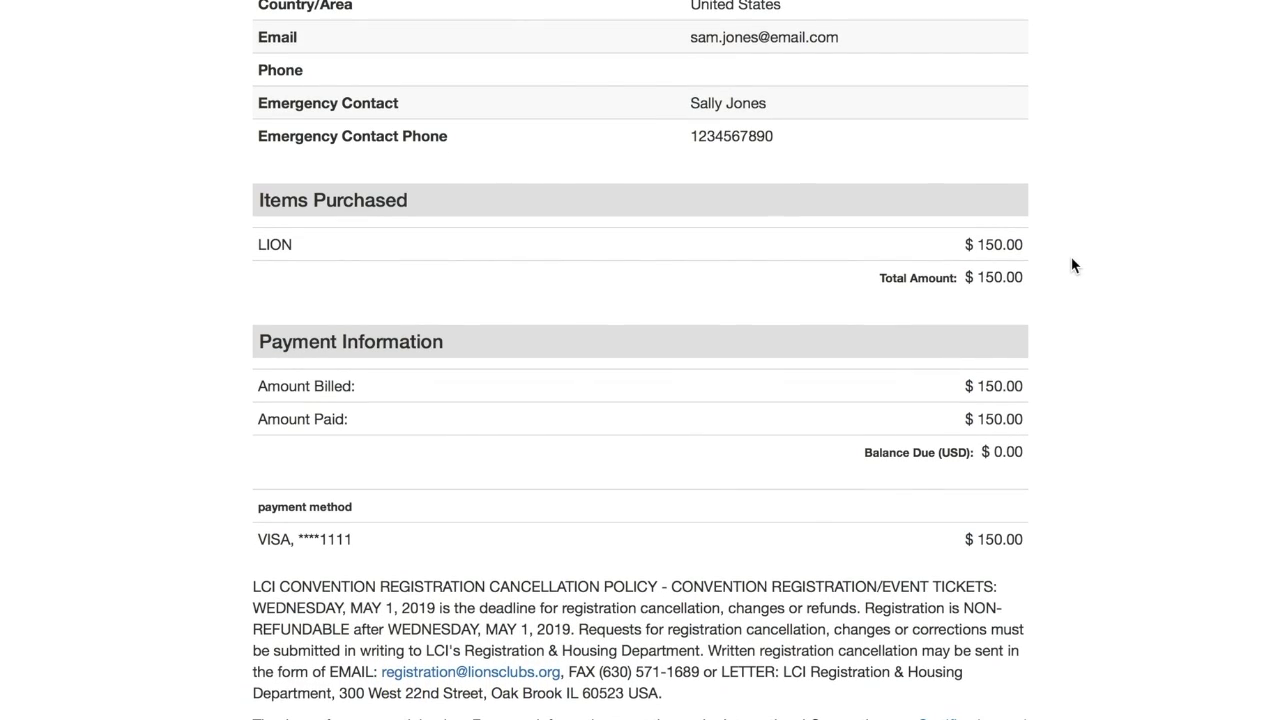
pyautogui.scroll(-7, 1071, 264)
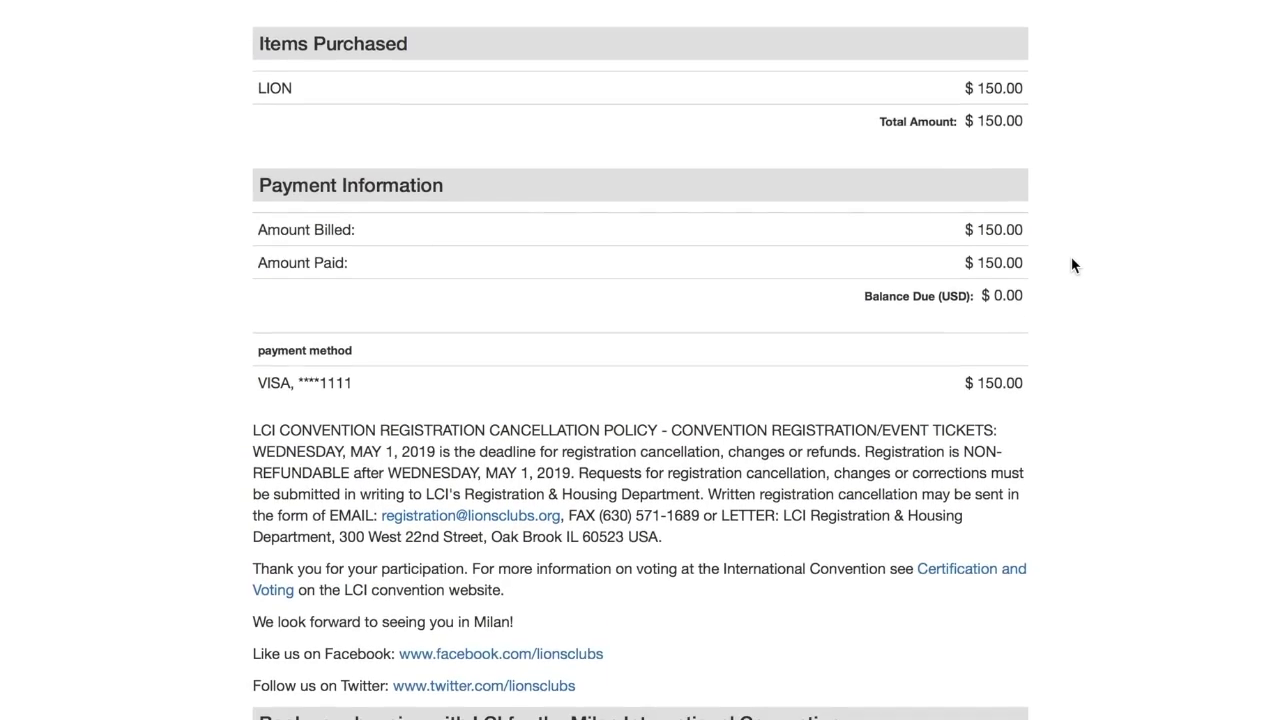
pyautogui.scroll(-1, 1071, 264)
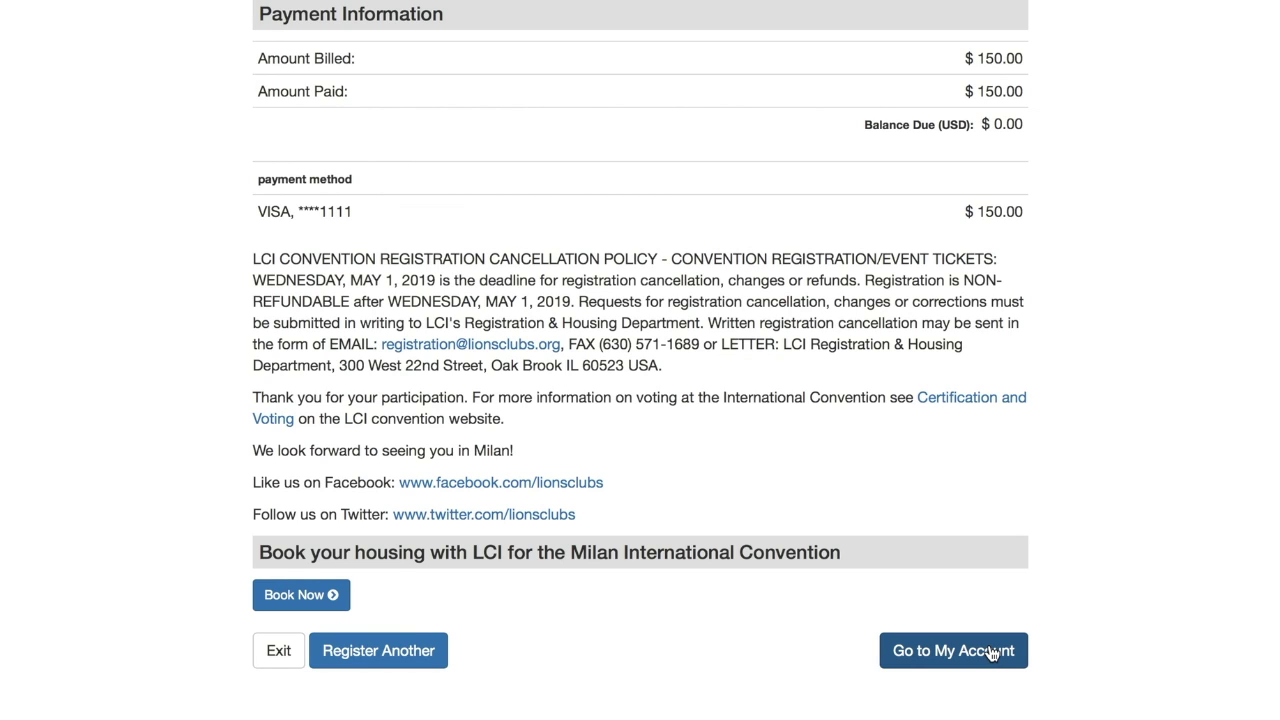
pyautogui.click(990, 652)
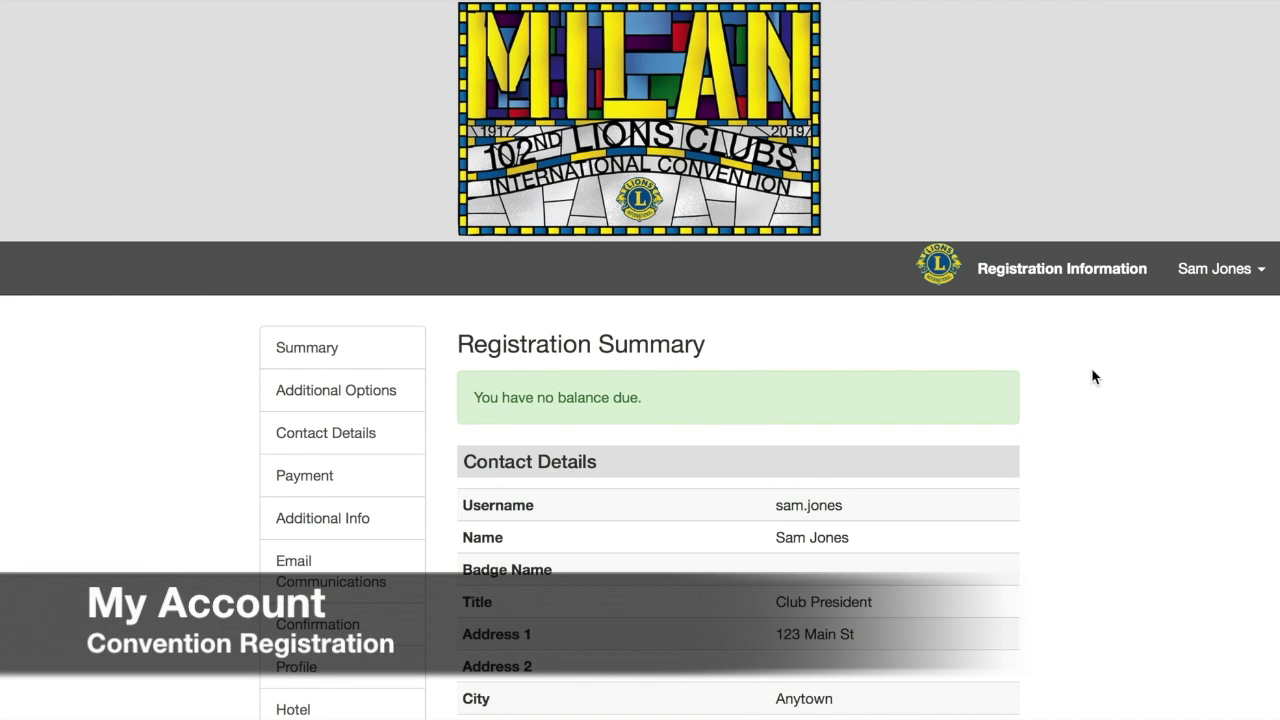
# Reload the Summary to show the Badge Preview and check the $150.00 LION registration is fully paid
pyautogui.scroll(-5, 1080, 375)
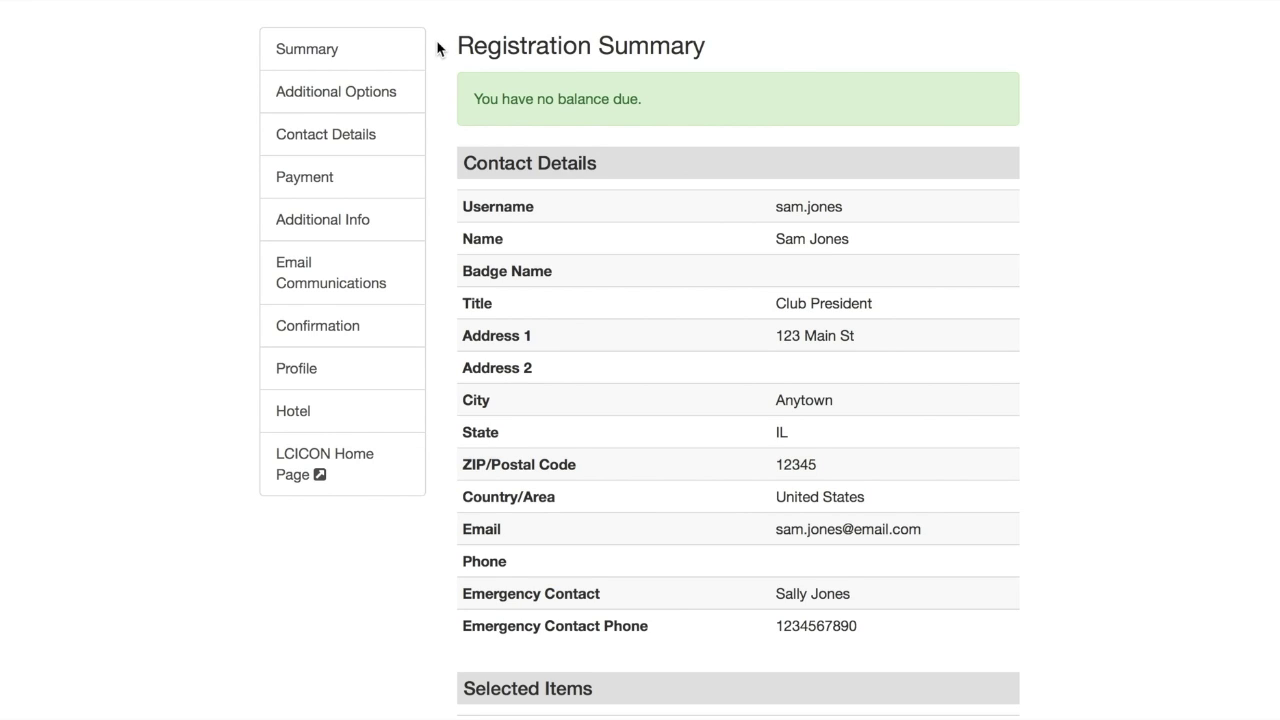
pyautogui.click(372, 50)
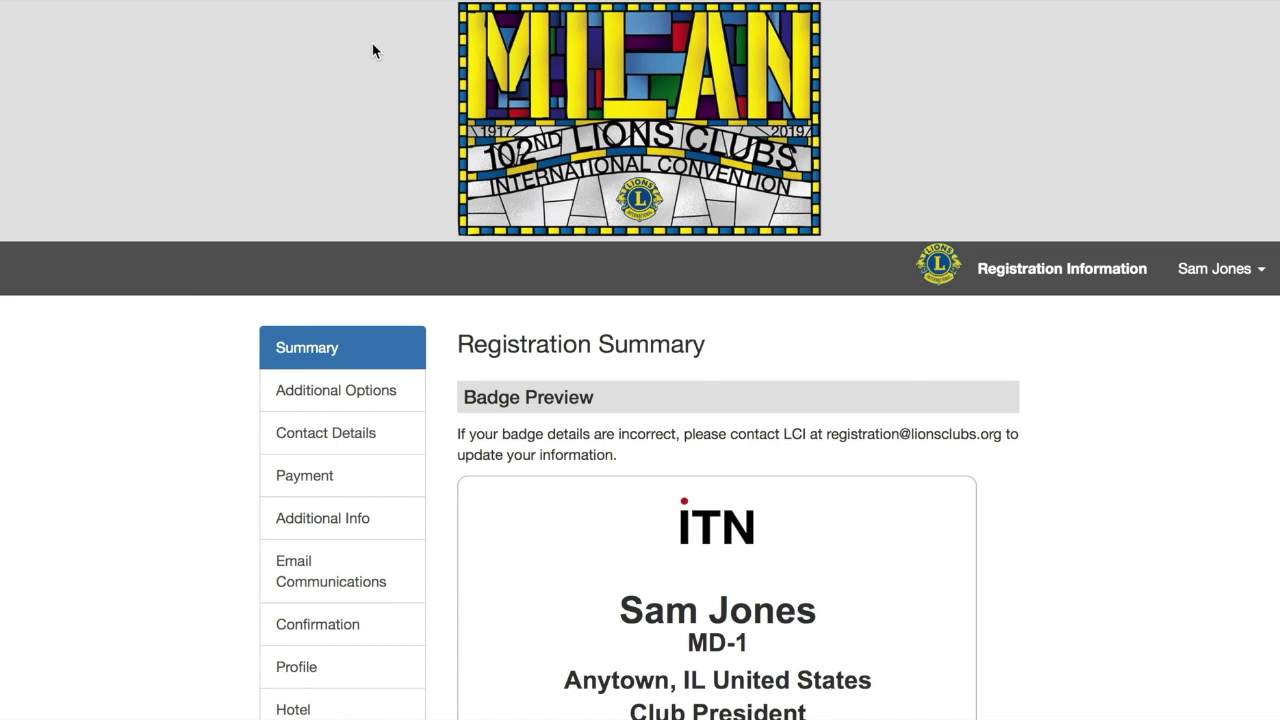
pyautogui.scroll(-5, 743, 396)
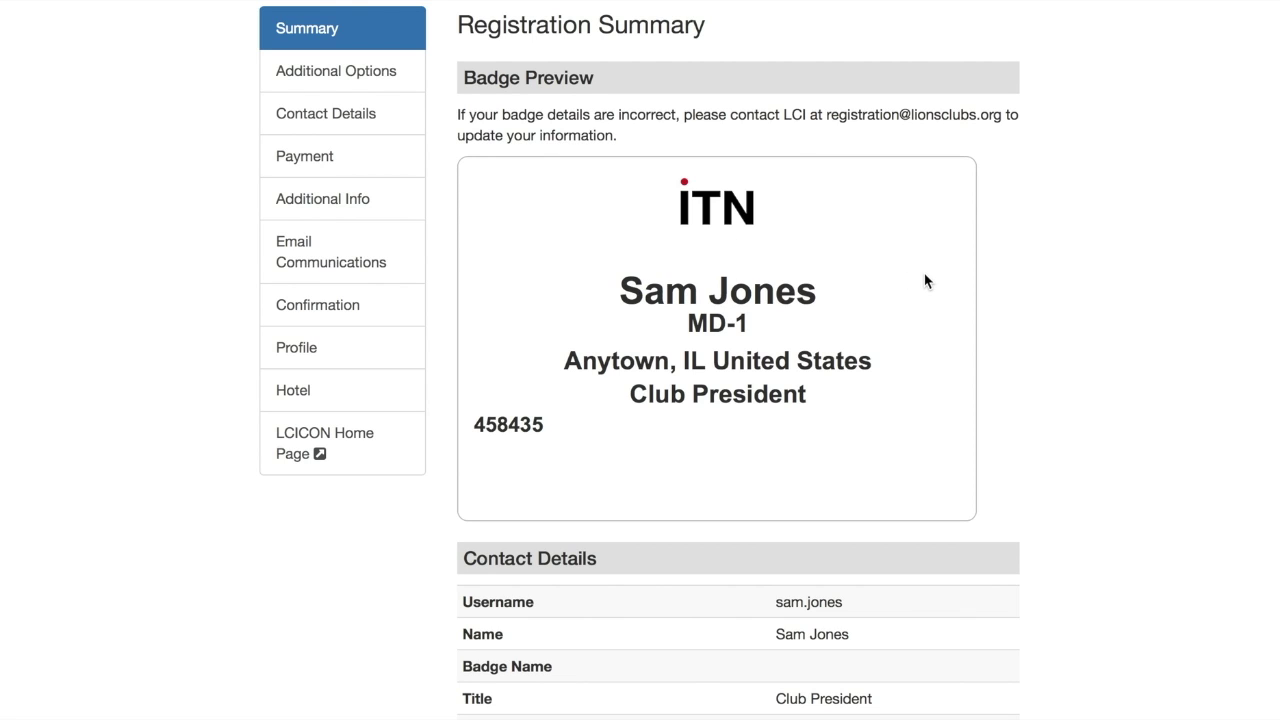
pyautogui.scroll(-2, 927, 281)
pyautogui.scroll(-7, 926, 281)
pyautogui.scroll(-4, 927, 281)
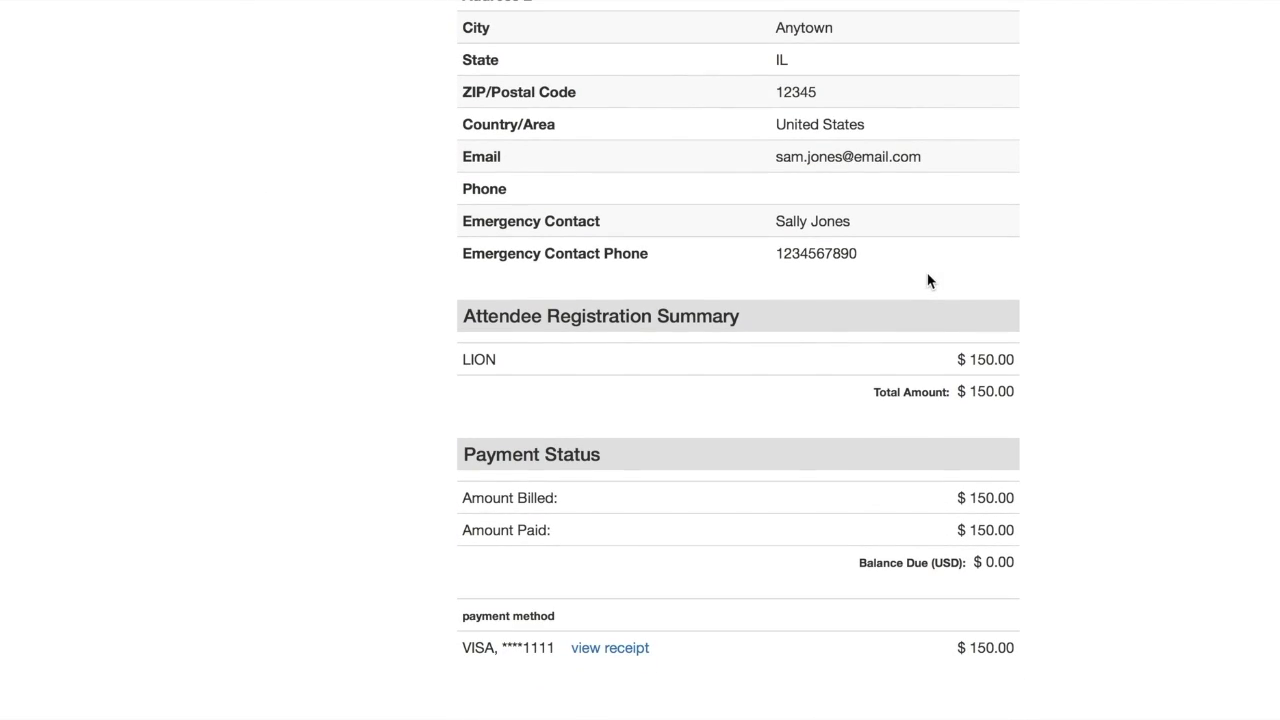
pyautogui.scroll(16, 927, 281)
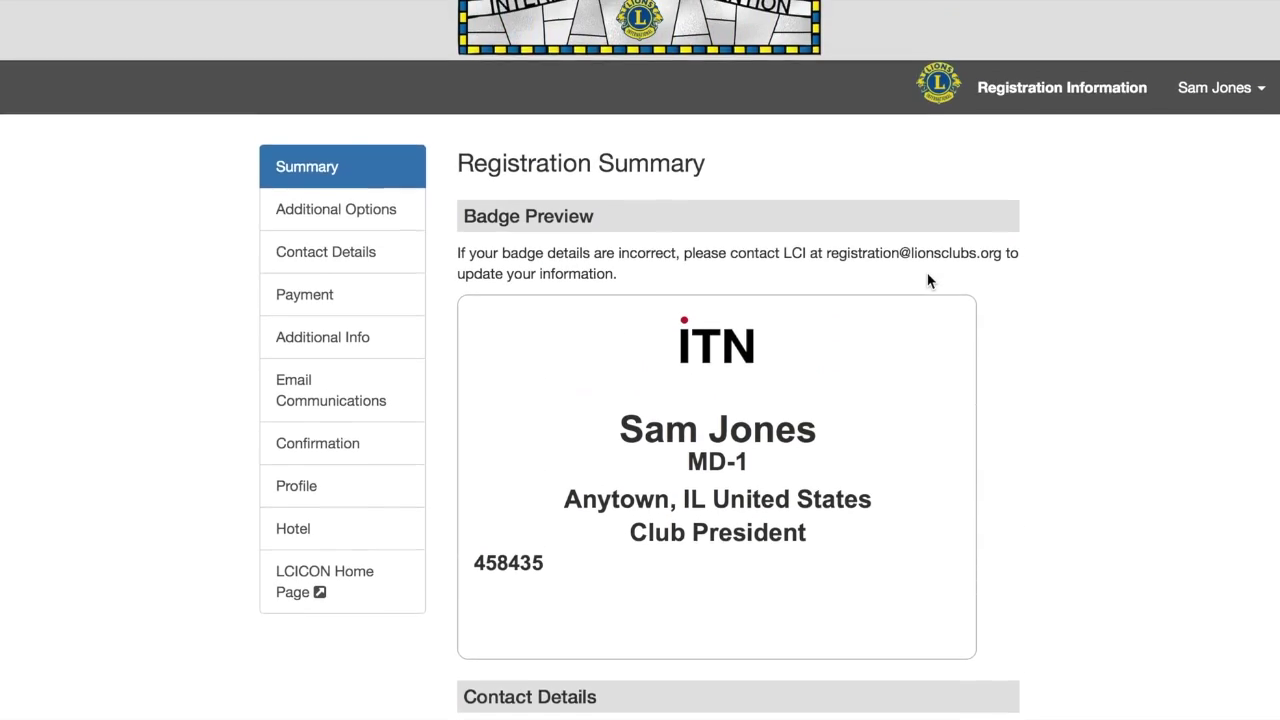
# Review the optional ticketed events page and save the event choices
pyautogui.click(321, 259)
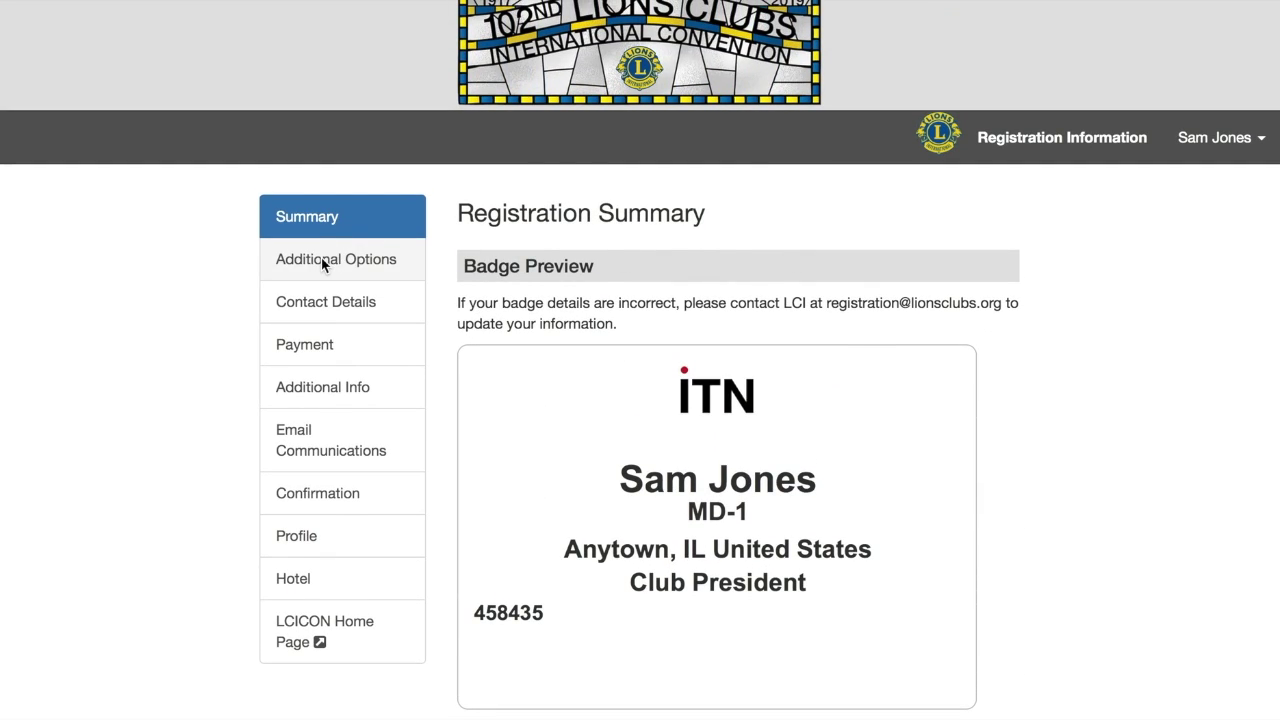
pyautogui.scroll(-3, 808, 405)
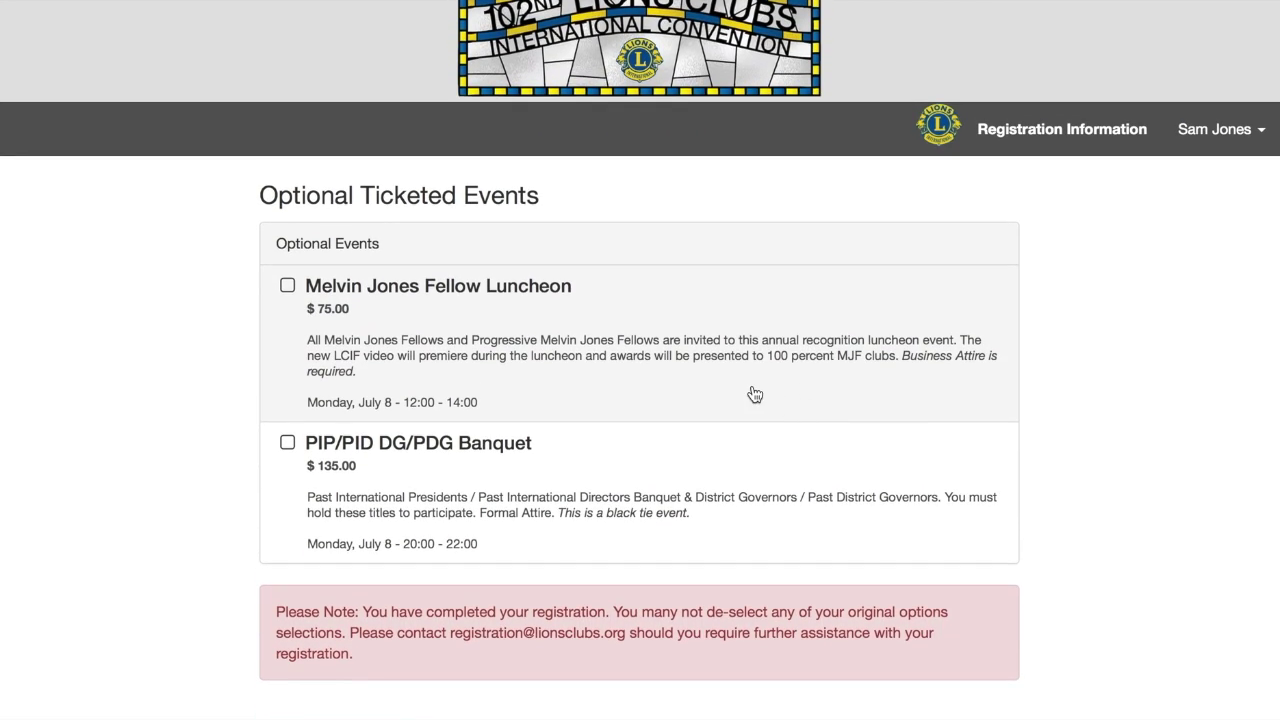
pyautogui.scroll(-1, 789, 391)
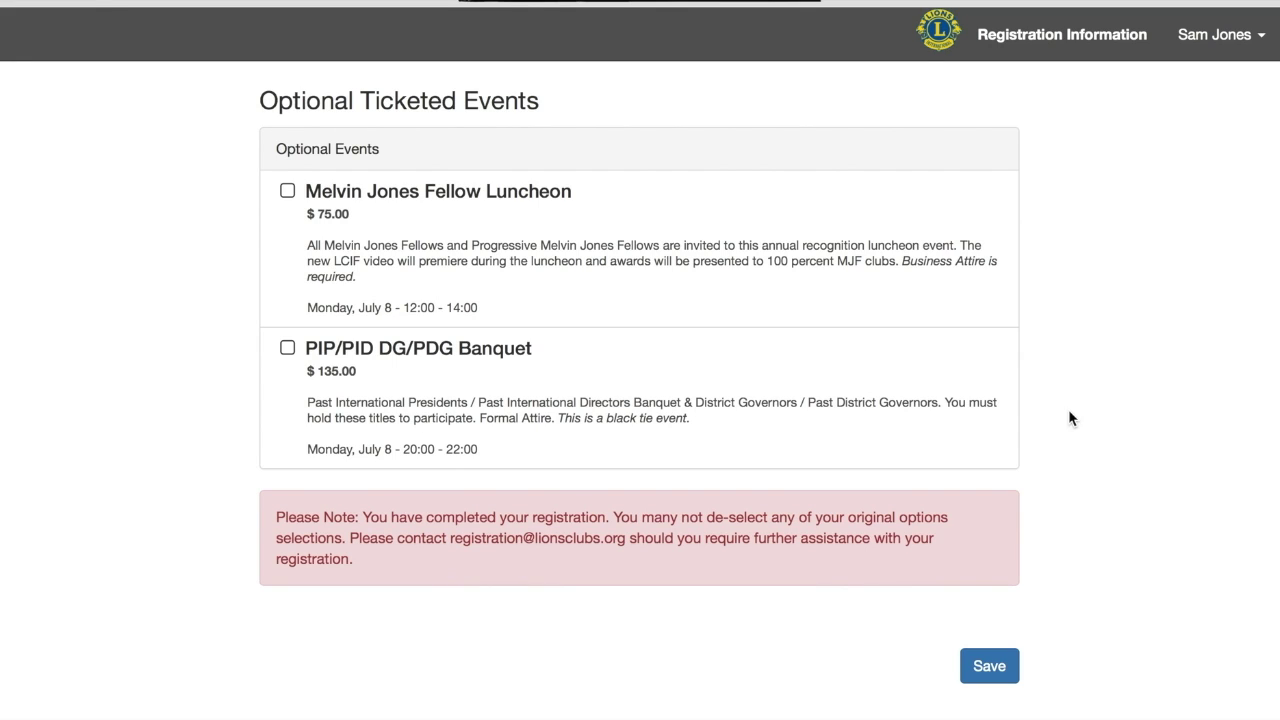
pyautogui.click(985, 666)
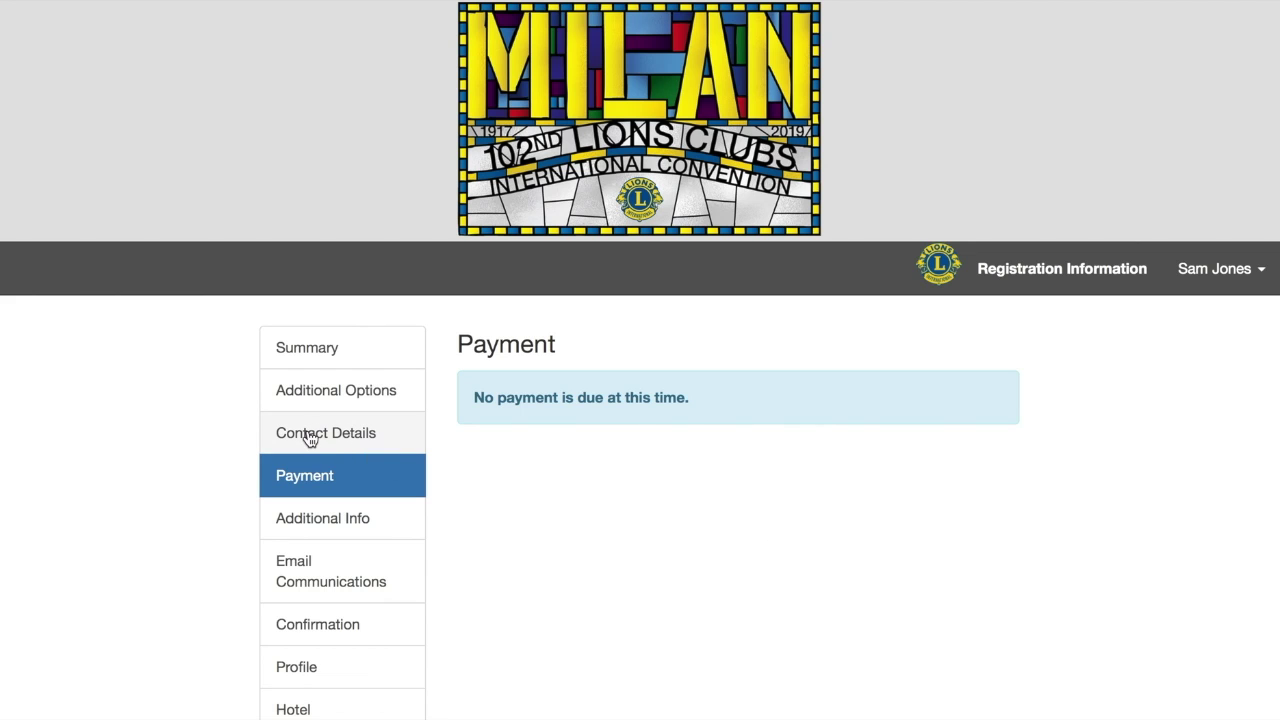
# Check the contact and payment pages, then view the Additional Info form (no restrictions, English)
pyautogui.click(310, 438)
pyautogui.scroll(-5, 743, 520)
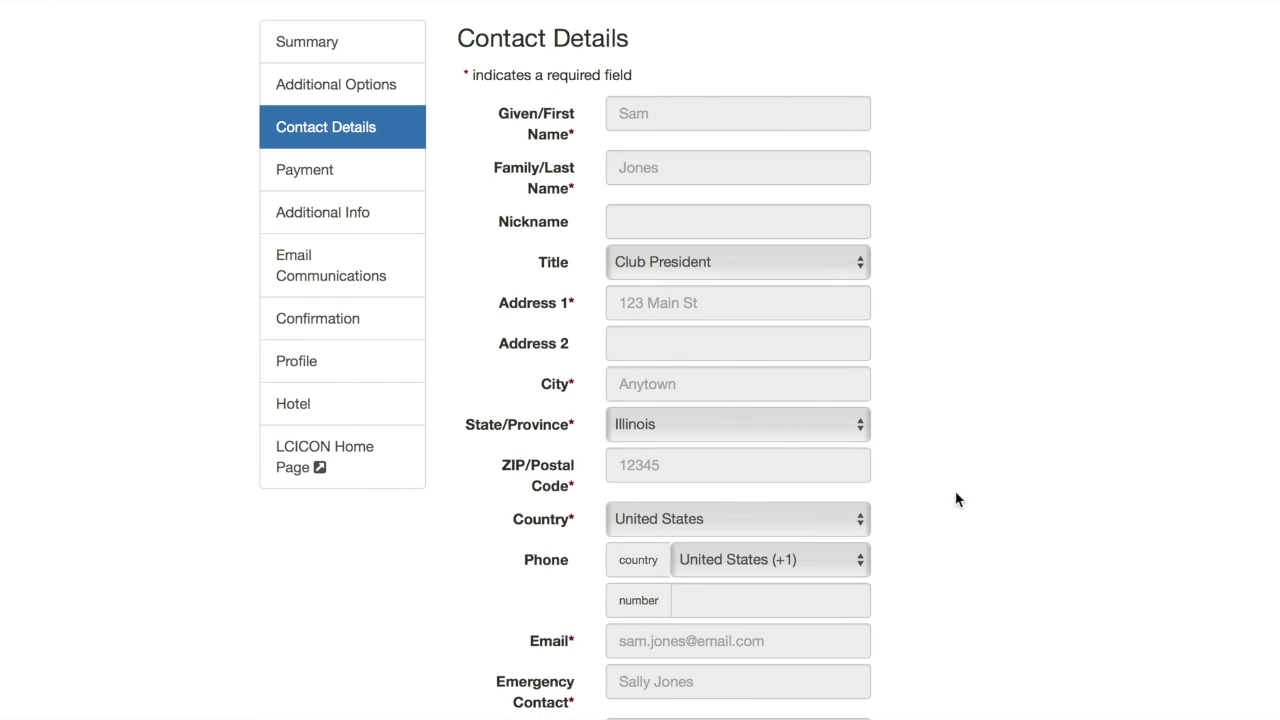
pyautogui.click(309, 171)
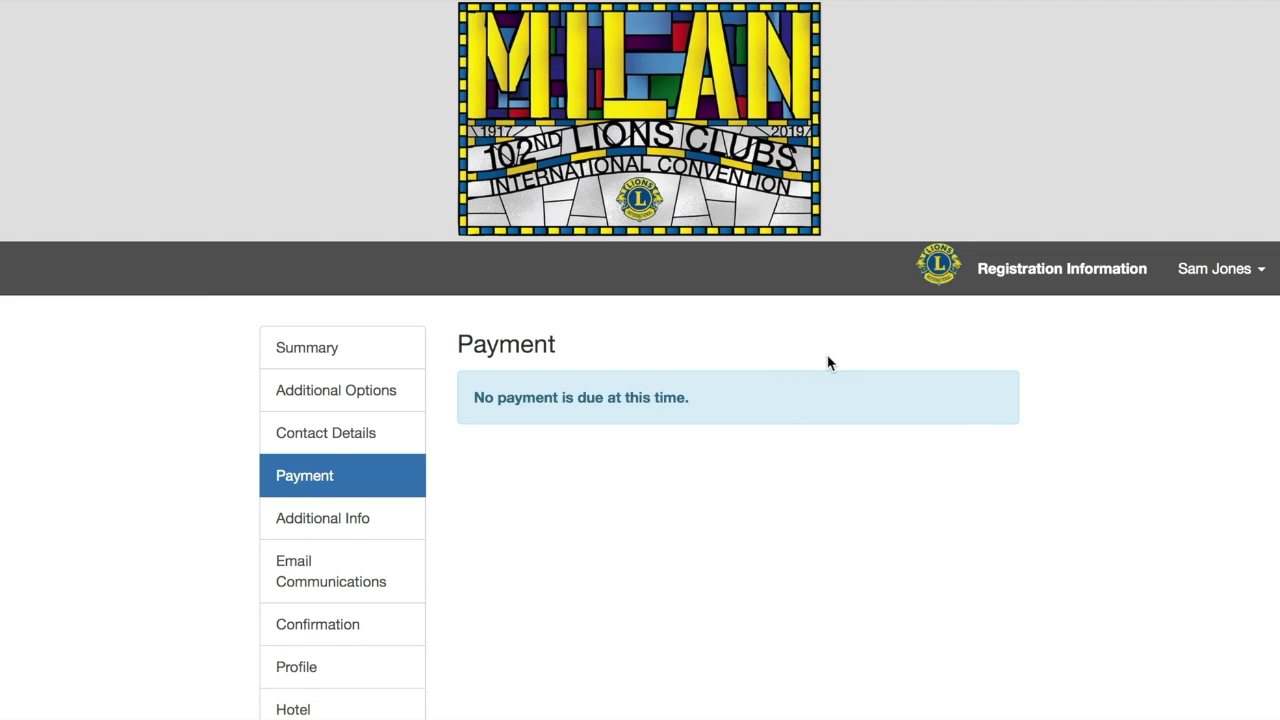
pyautogui.scroll(-3, 828, 363)
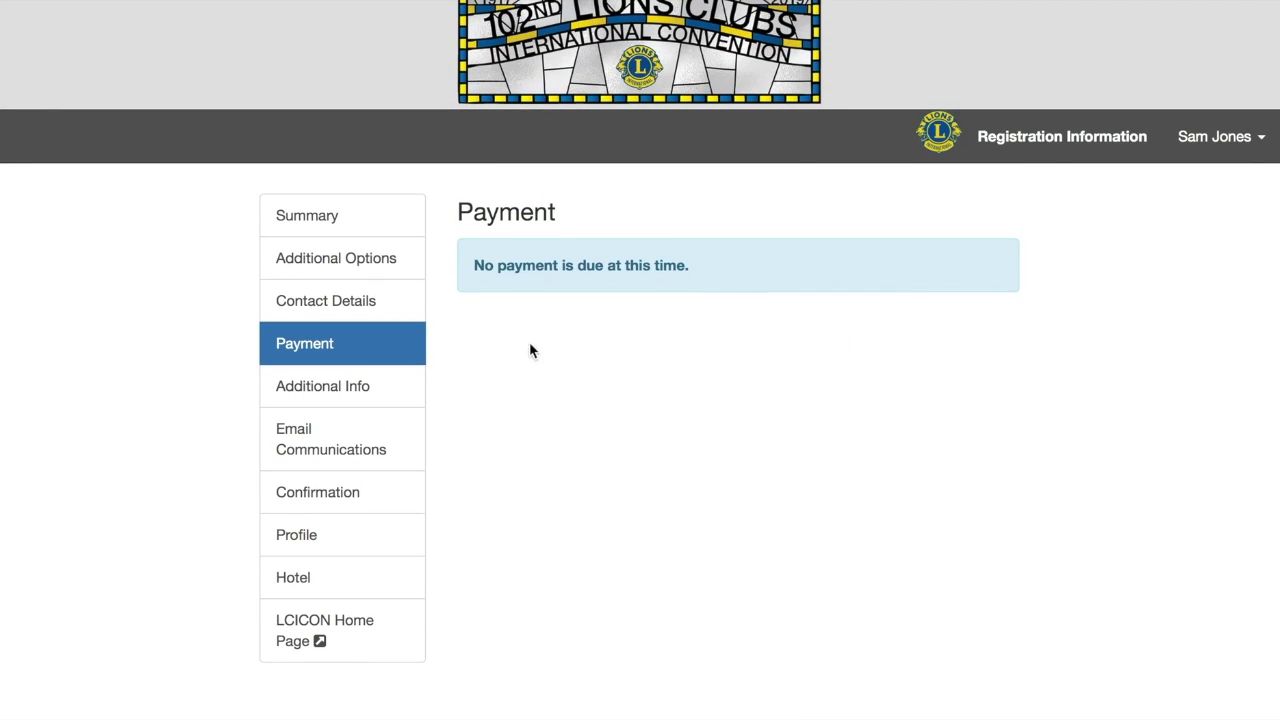
pyautogui.click(304, 388)
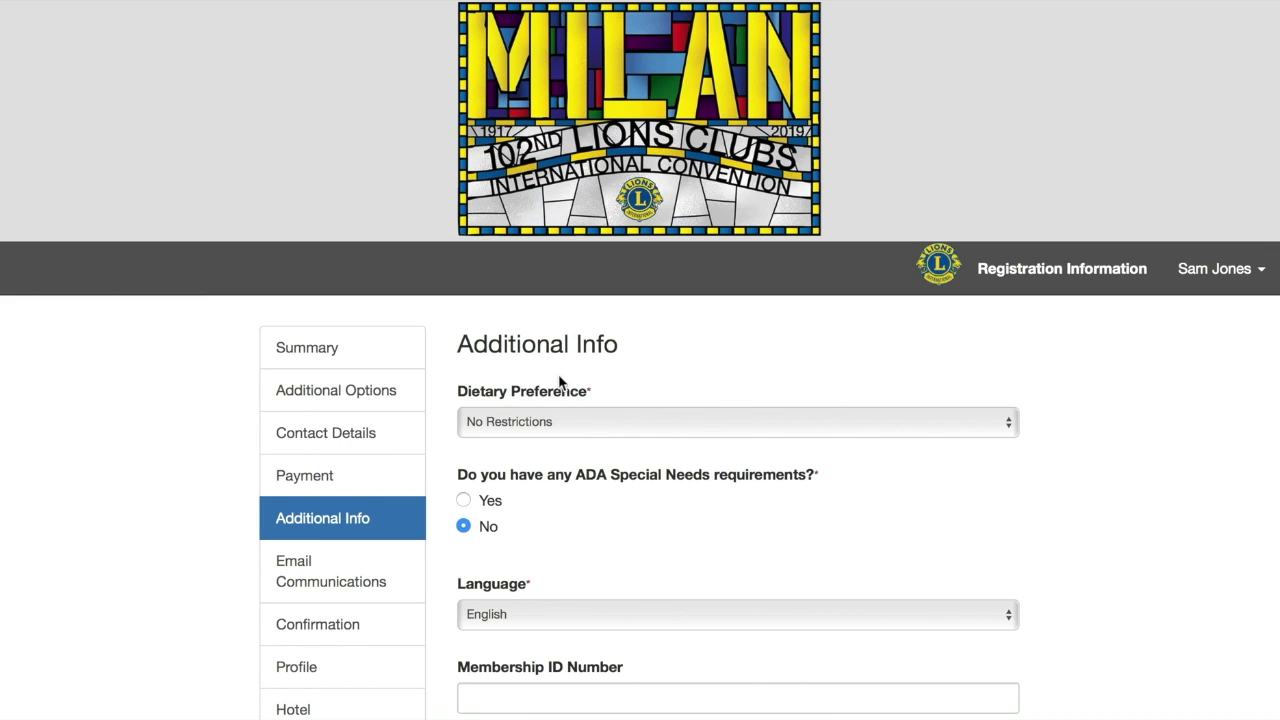
# Review the Additional Info form, then view My Notifications under Email Communications
pyautogui.scroll(-3, 737, 403)
pyautogui.scroll(-3, 737, 403)
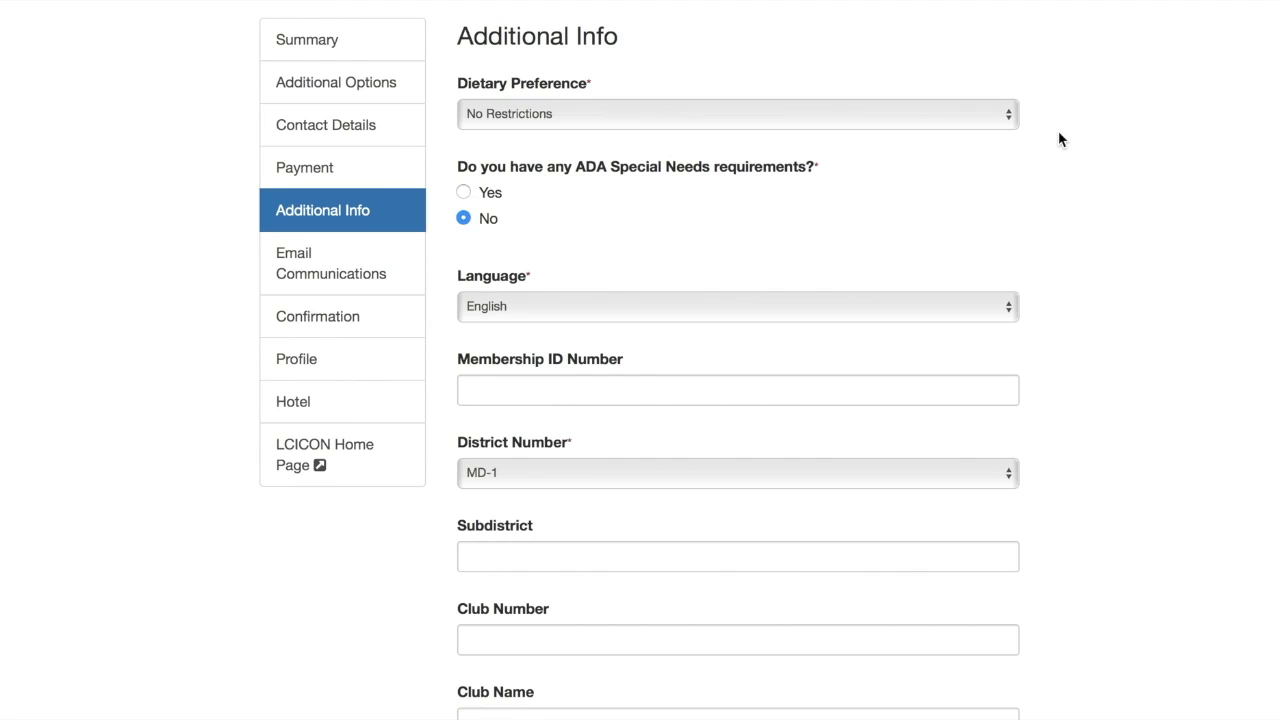
pyautogui.scroll(-7, 1059, 132)
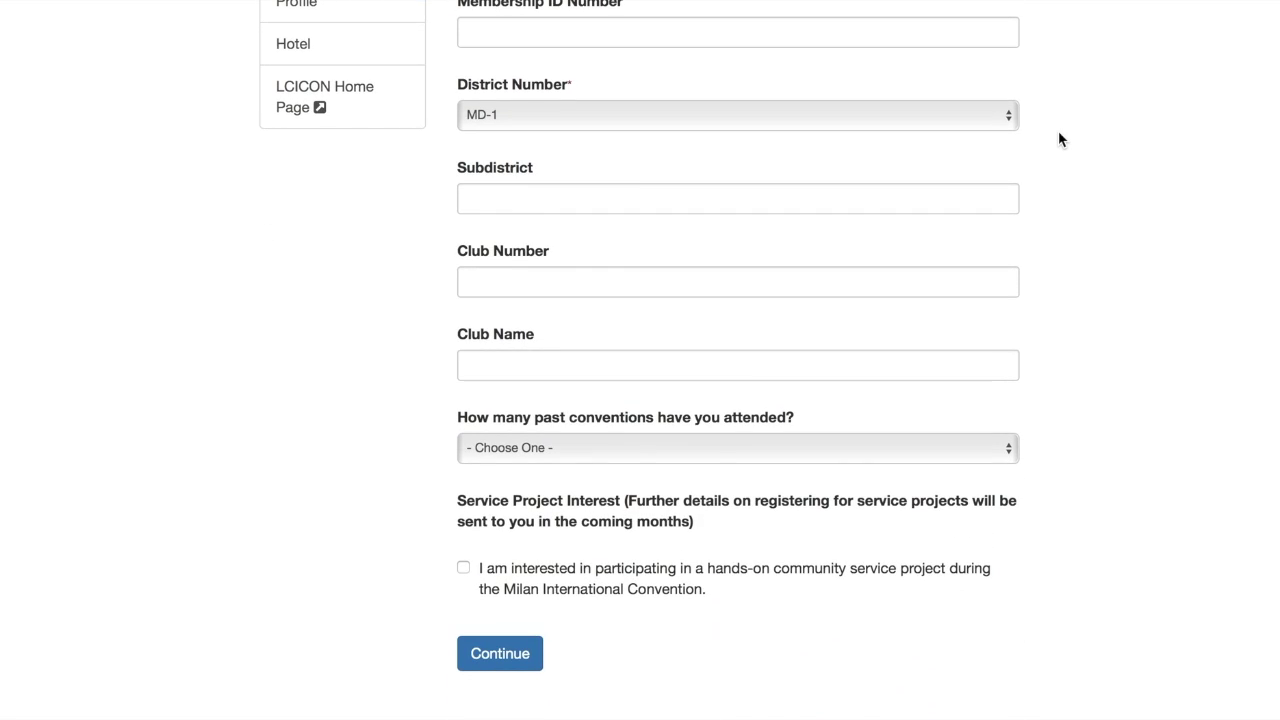
pyautogui.scroll(7, 1059, 132)
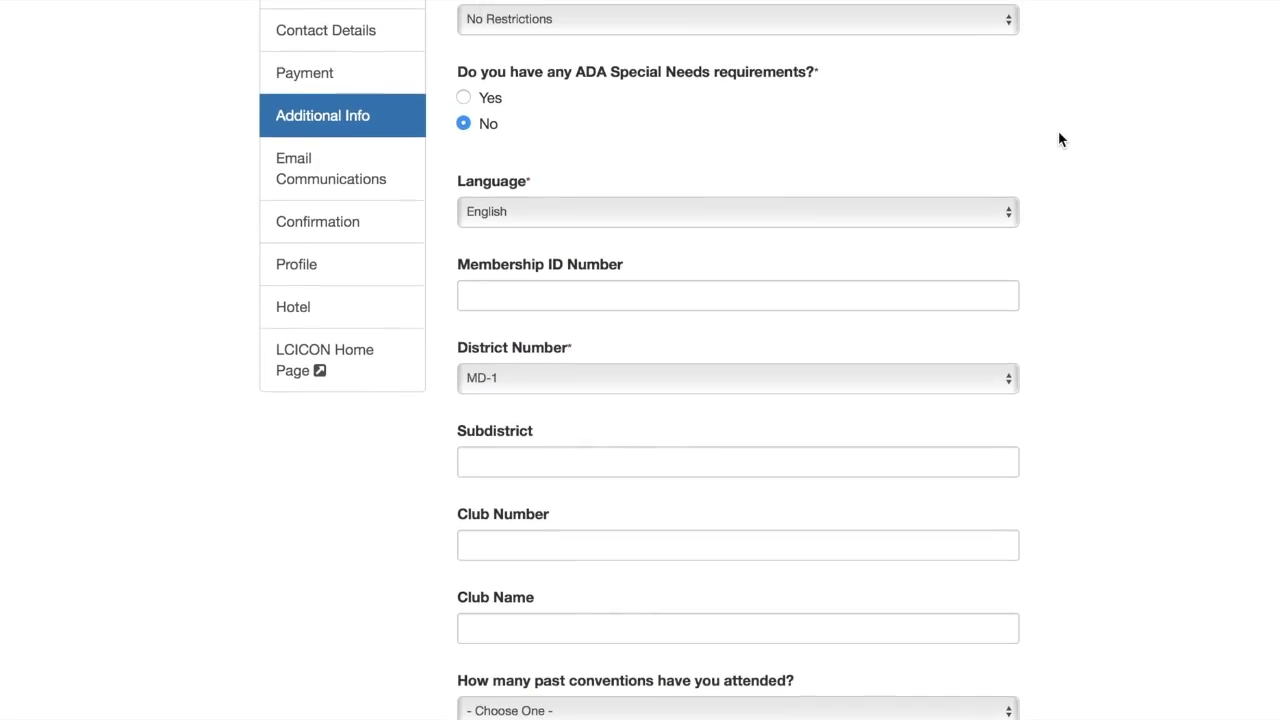
pyautogui.scroll(2, 1060, 138)
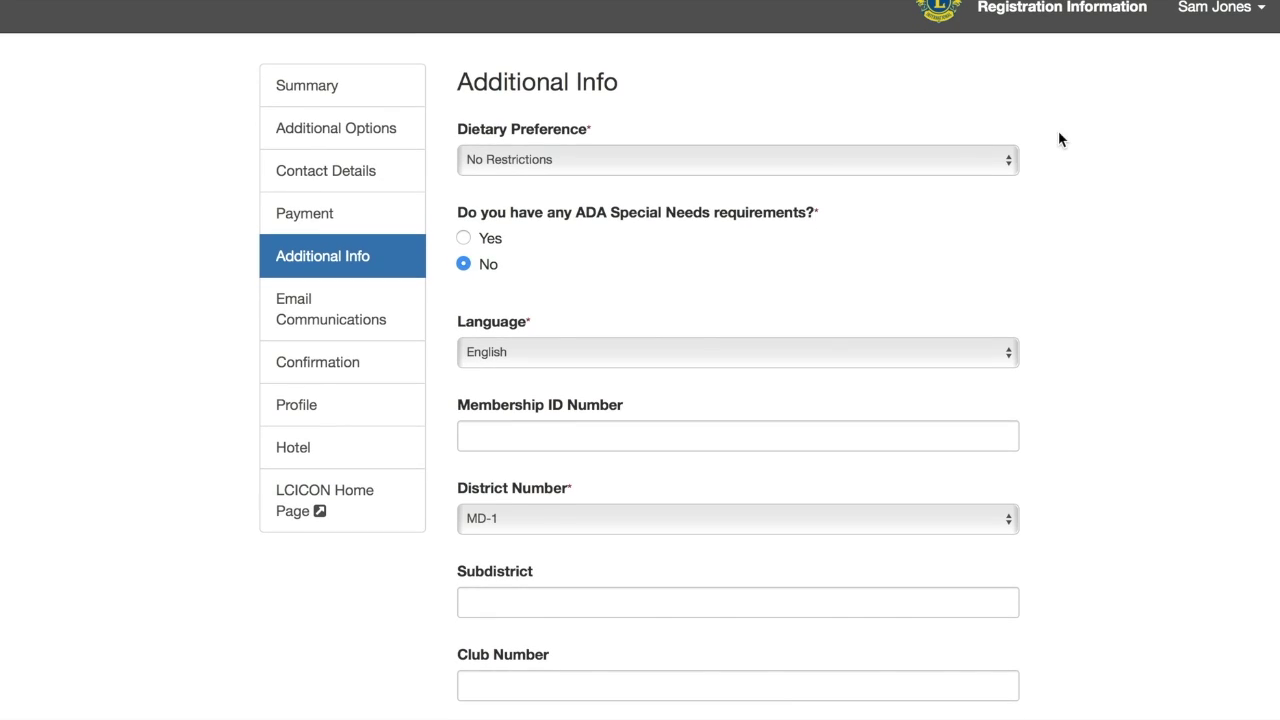
pyautogui.click(385, 308)
pyautogui.scroll(-3, 664, 315)
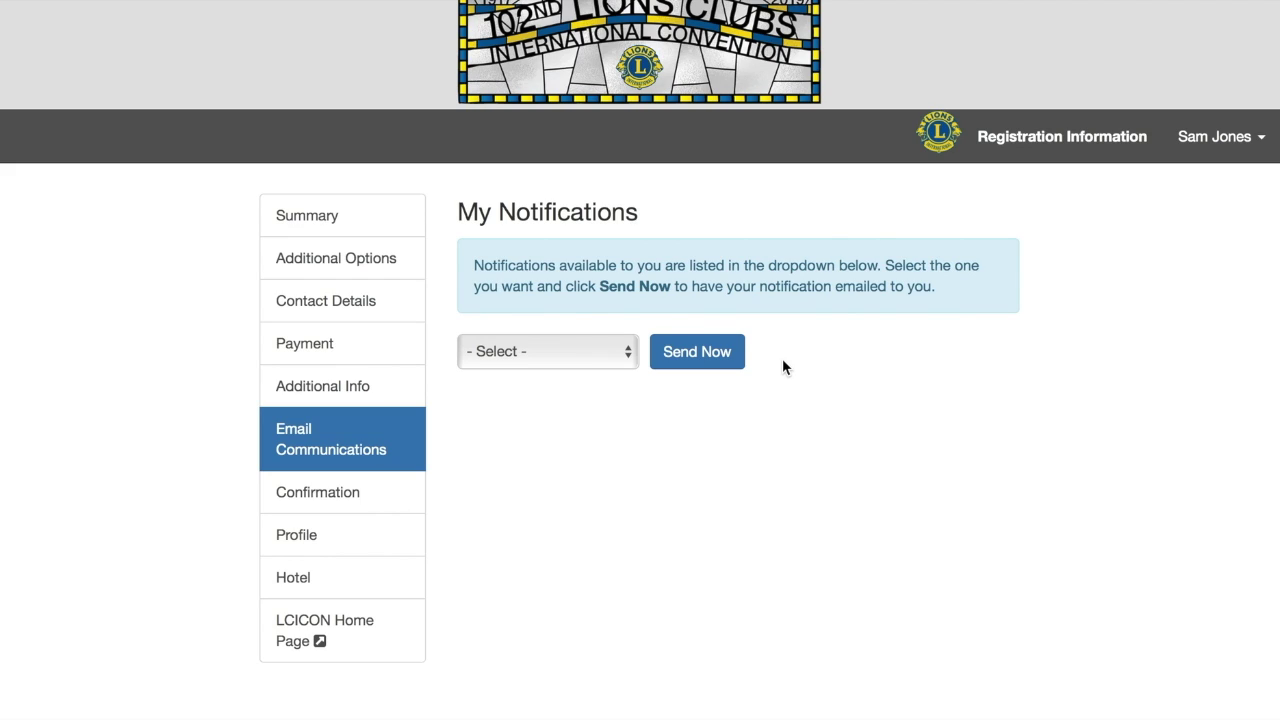
# Choose My Confirmation Email from the notifications list
pyautogui.click(632, 351)
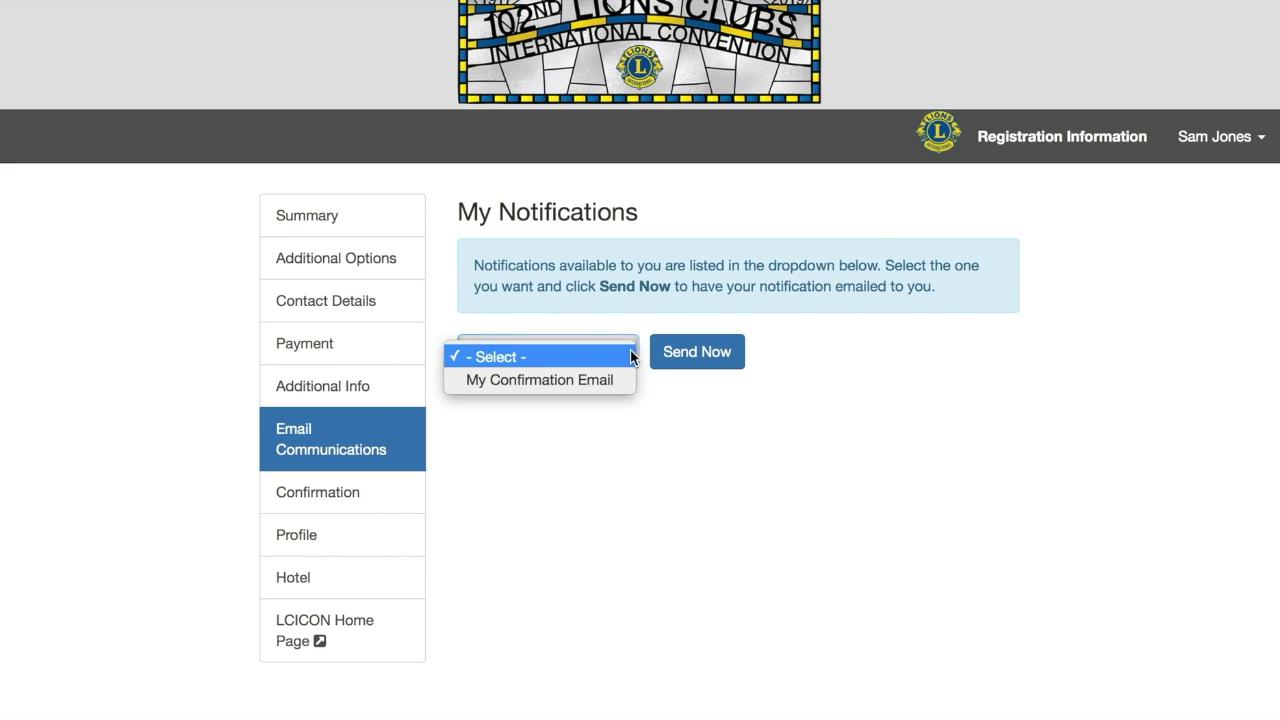
pyautogui.click(615, 380)
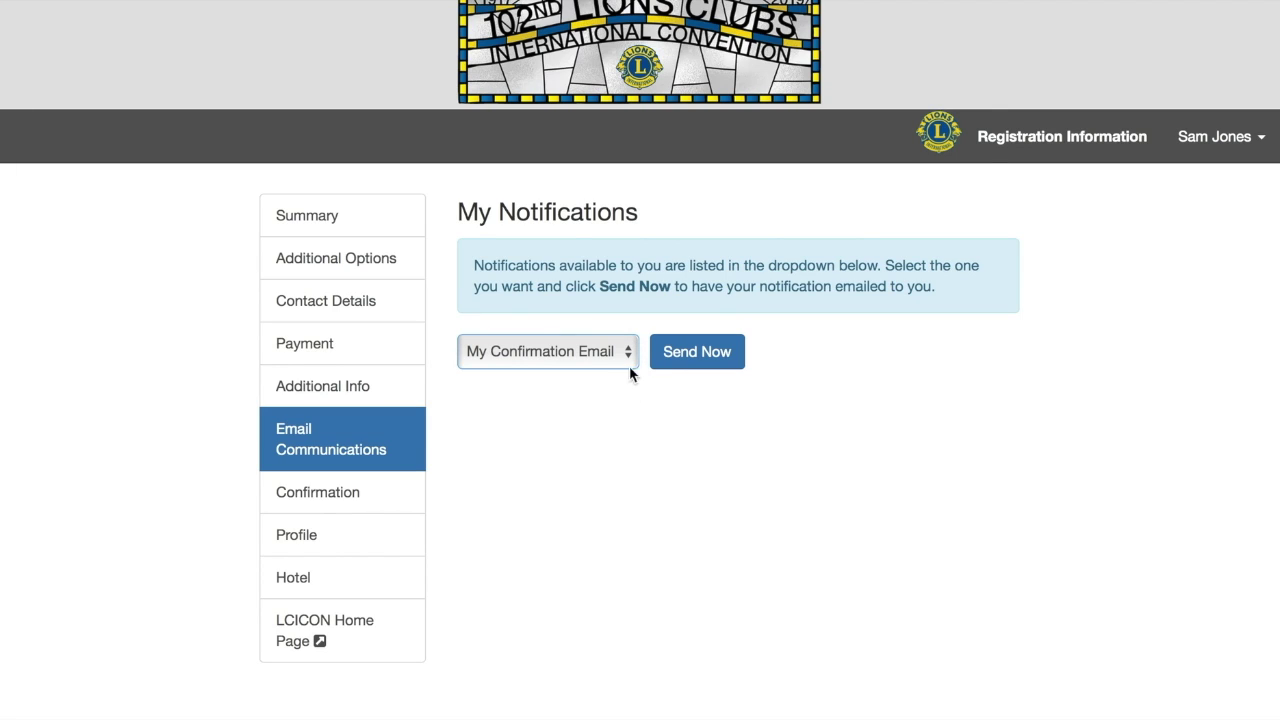
pyautogui.click(603, 414)
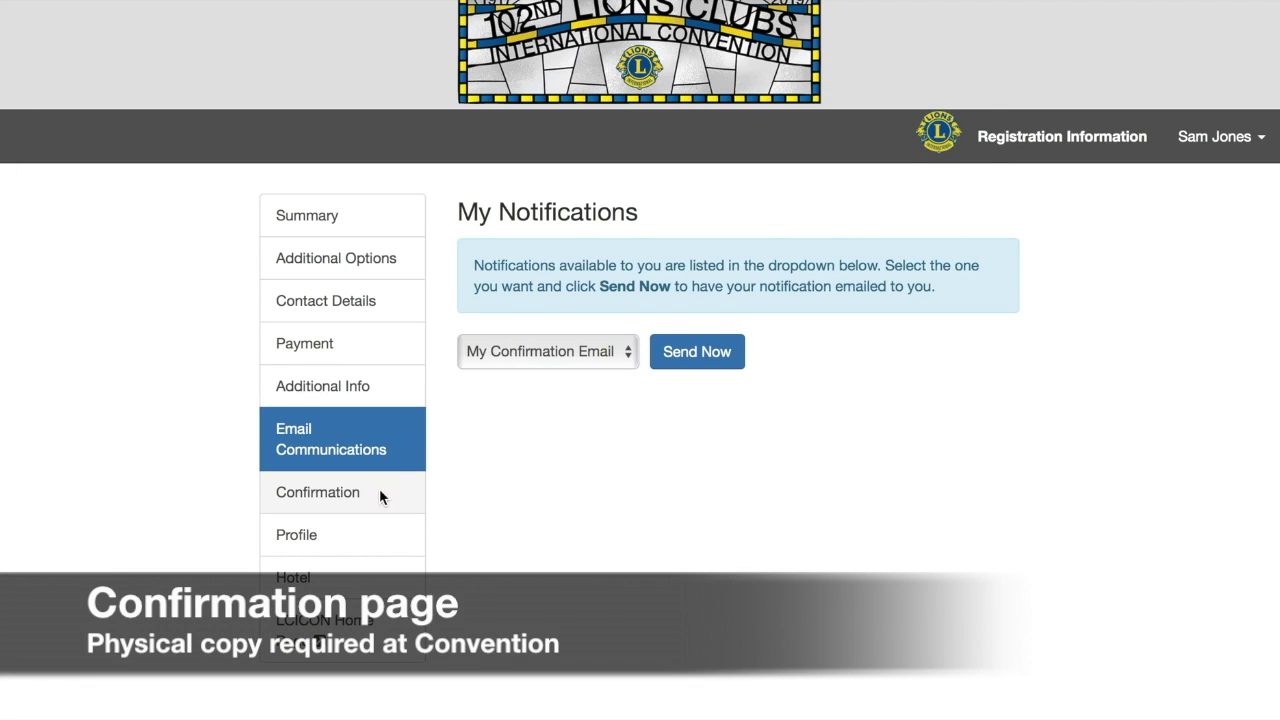
pyautogui.click(381, 497)
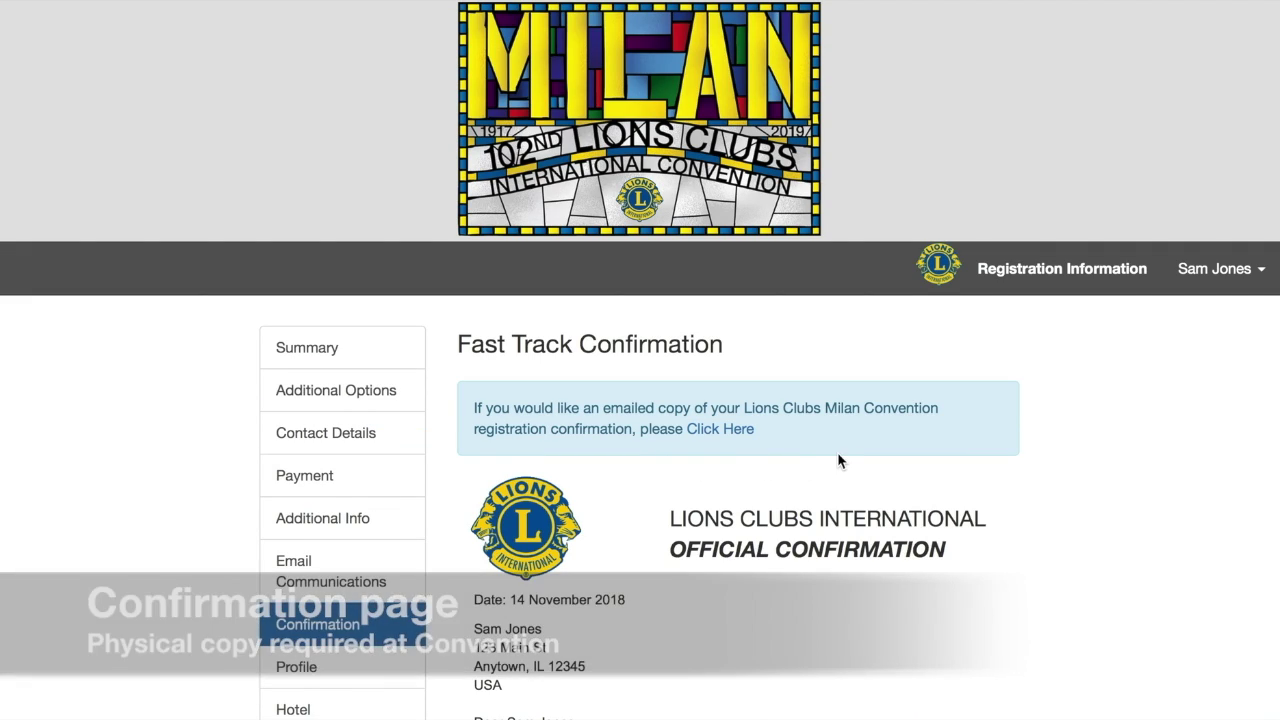
# Read the Fast Track Confirmation letter: $150.00 billed, $150.00 paid, $0.00 balance due
pyautogui.scroll(-5, 837, 457)
pyautogui.scroll(-2, 837, 460)
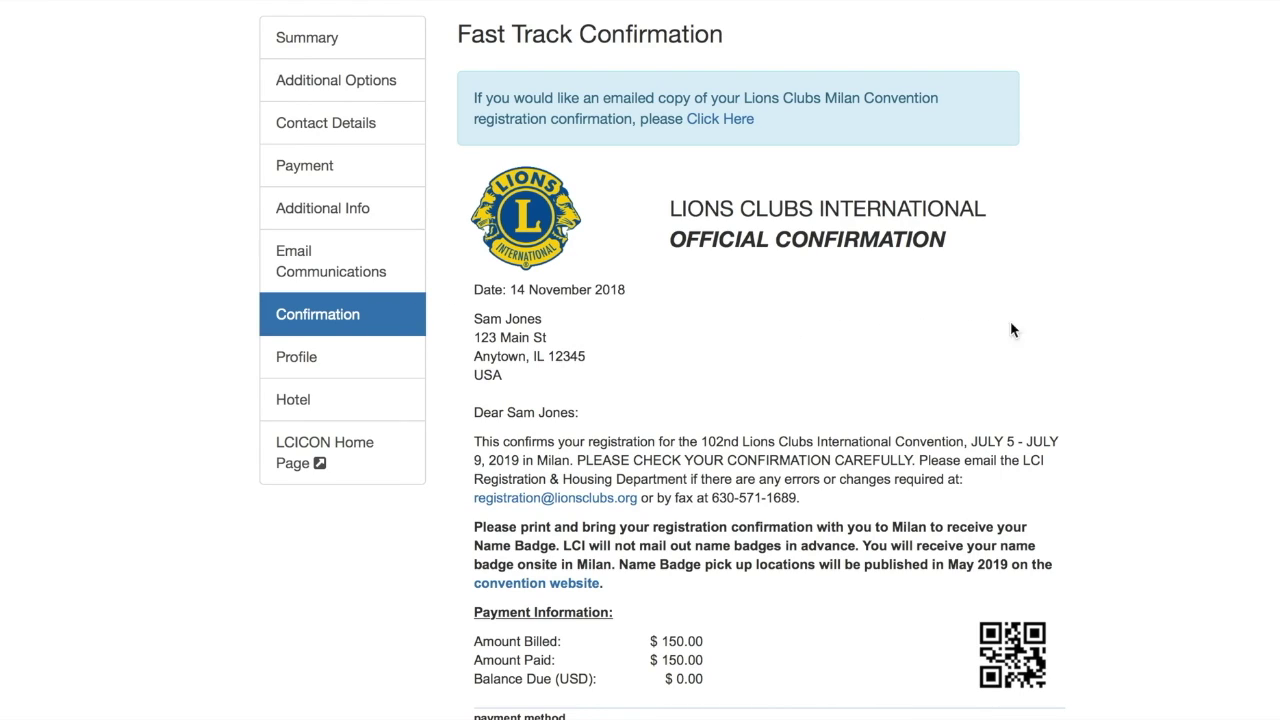
pyautogui.scroll(-3, 1072, 329)
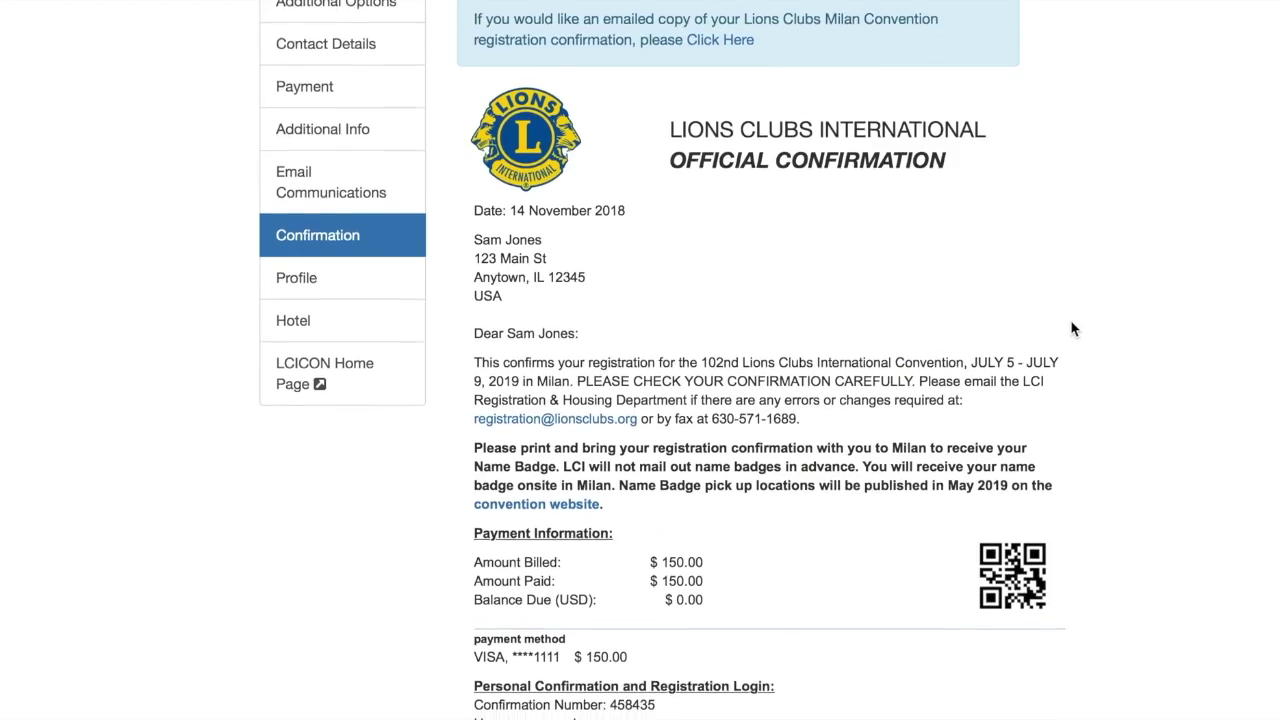
pyautogui.scroll(-3, 1072, 329)
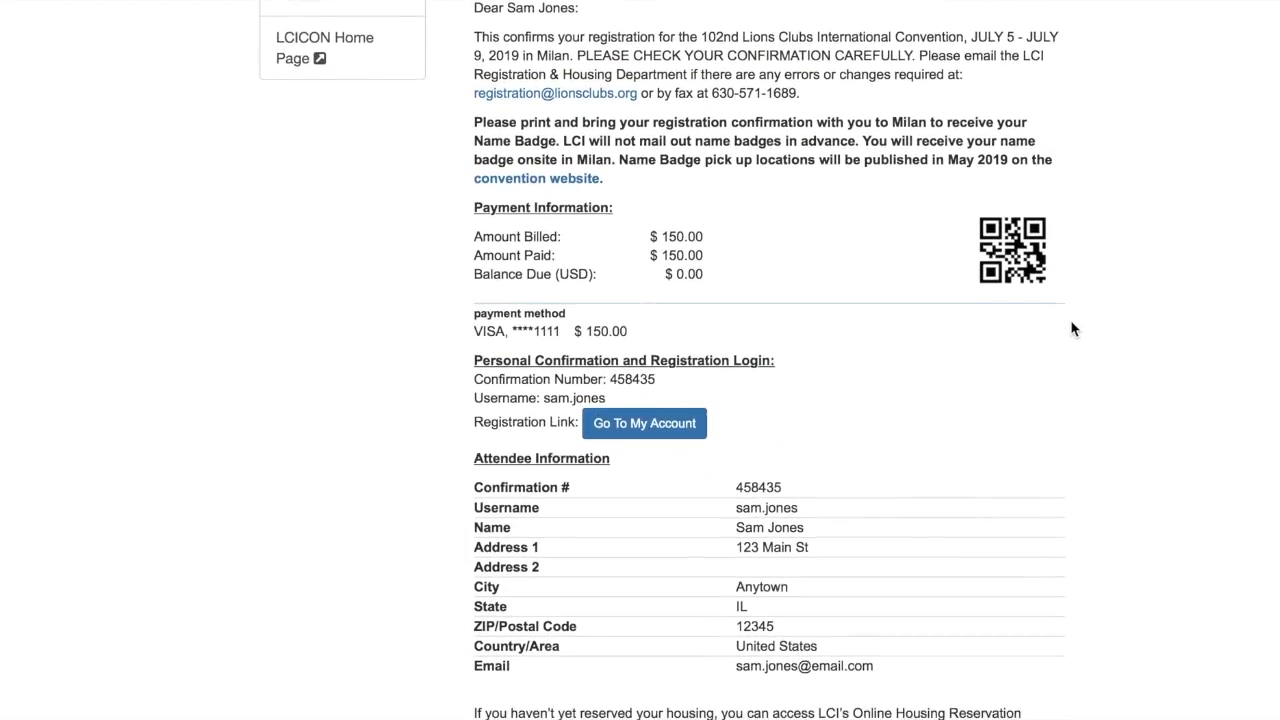
pyautogui.scroll(-3, 1072, 329)
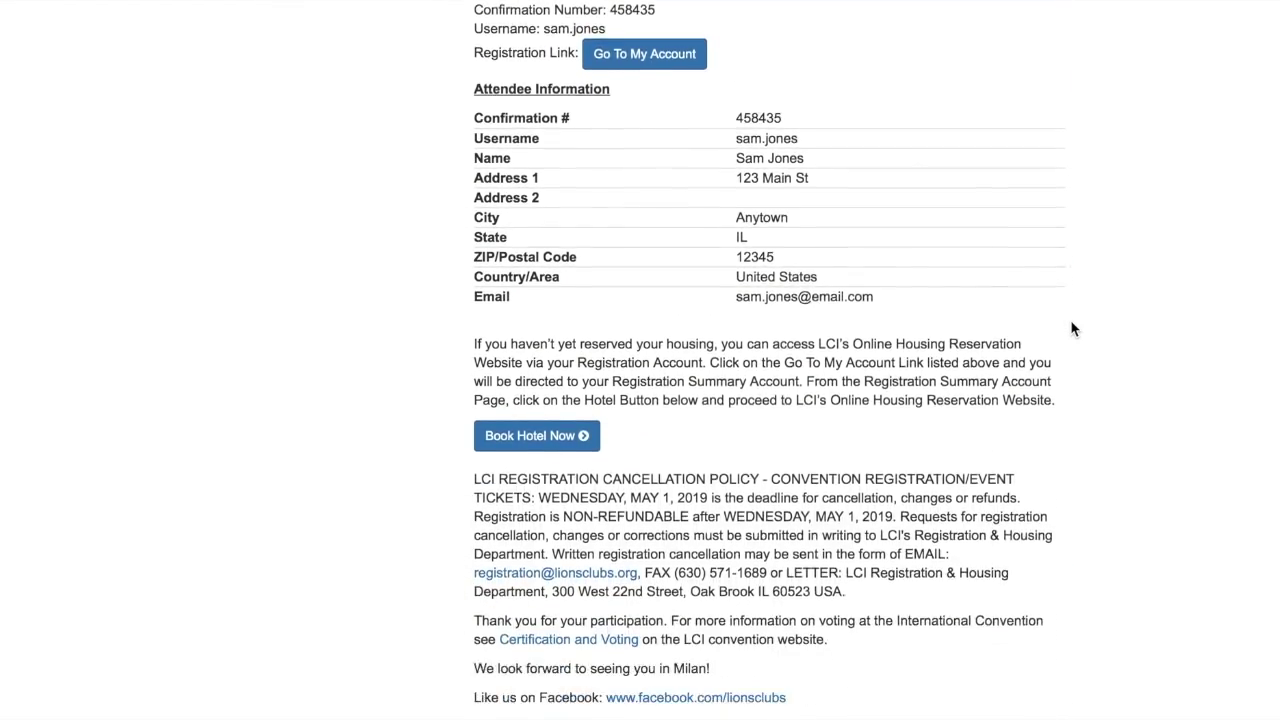
pyautogui.scroll(5, 1072, 329)
pyautogui.scroll(6, 1072, 329)
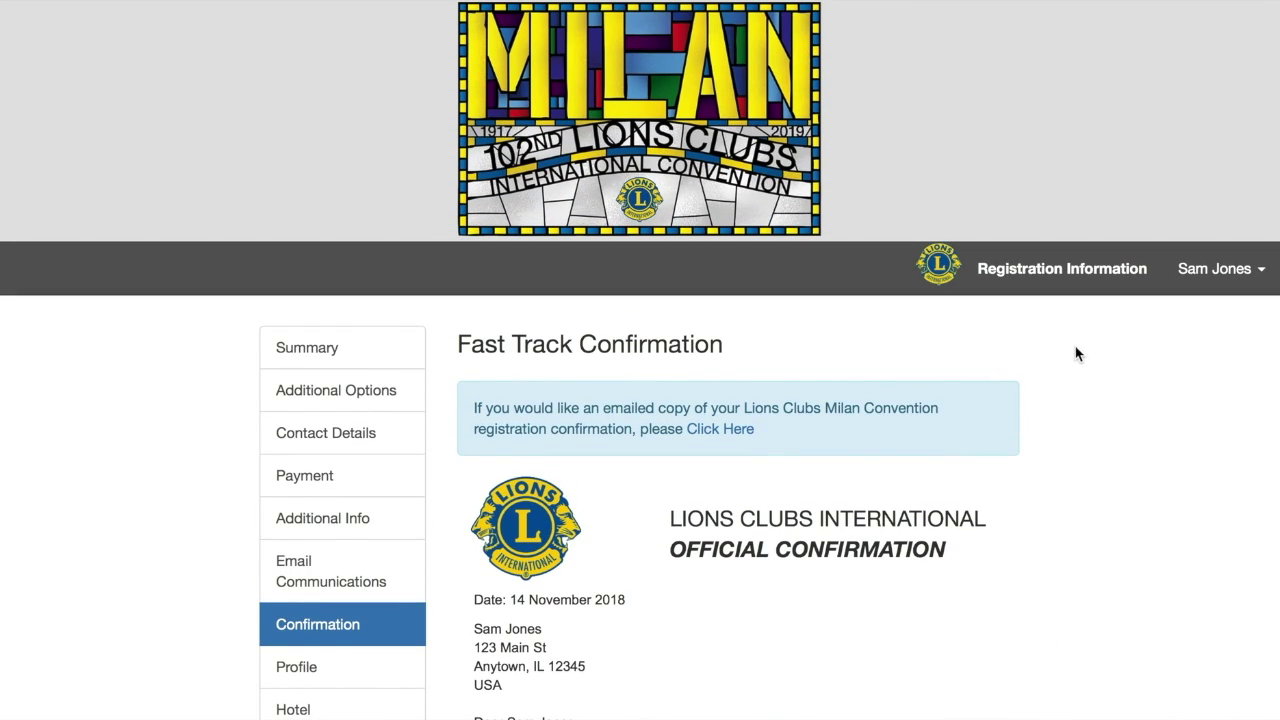
pyautogui.scroll(-3, 1078, 360)
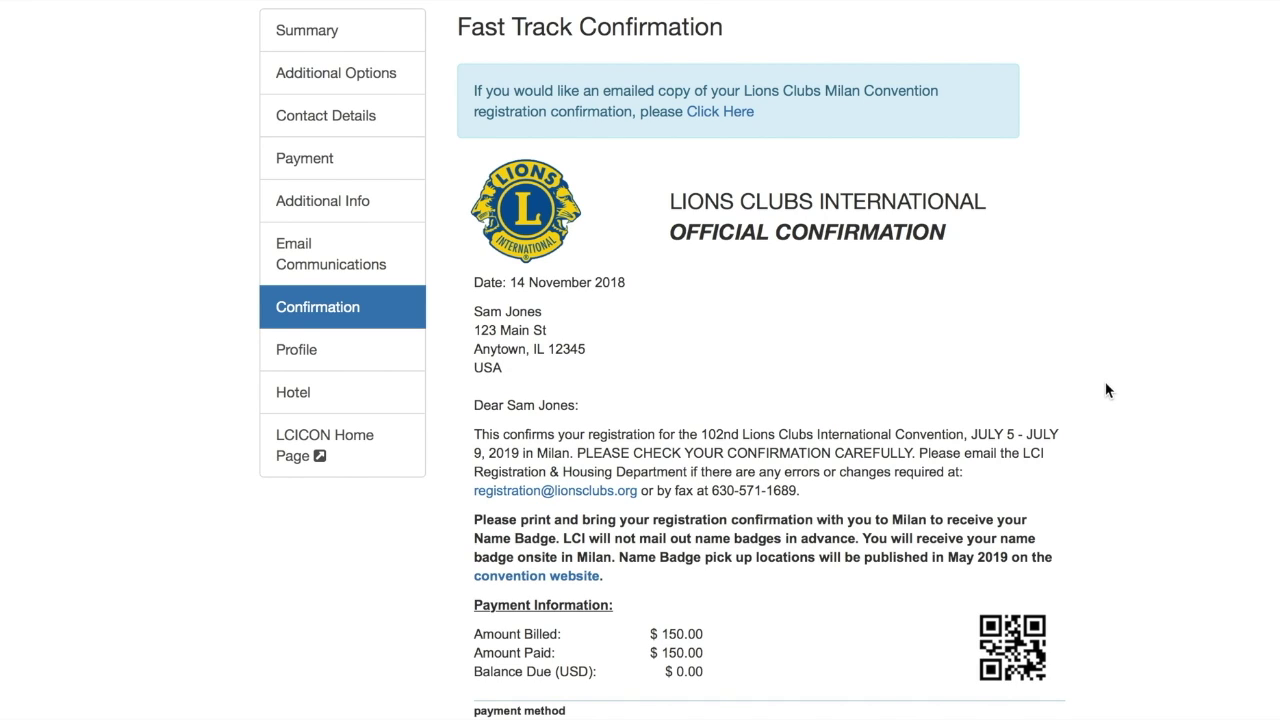
pyautogui.scroll(-1, 1108, 386)
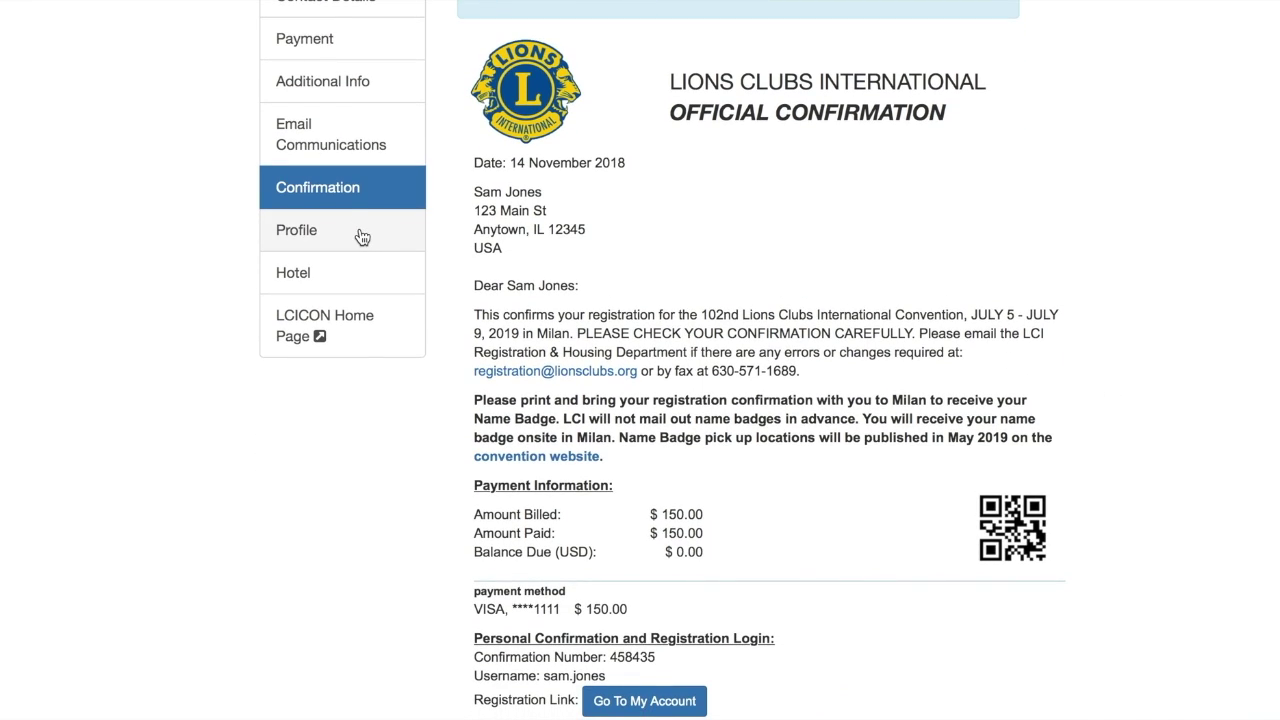
# Check the profile settings, then view the Milan housing reservations page noting the $200 room deposit
pyautogui.click(360, 231)
pyautogui.scroll(-1, 797, 322)
pyautogui.scroll(-2, 797, 321)
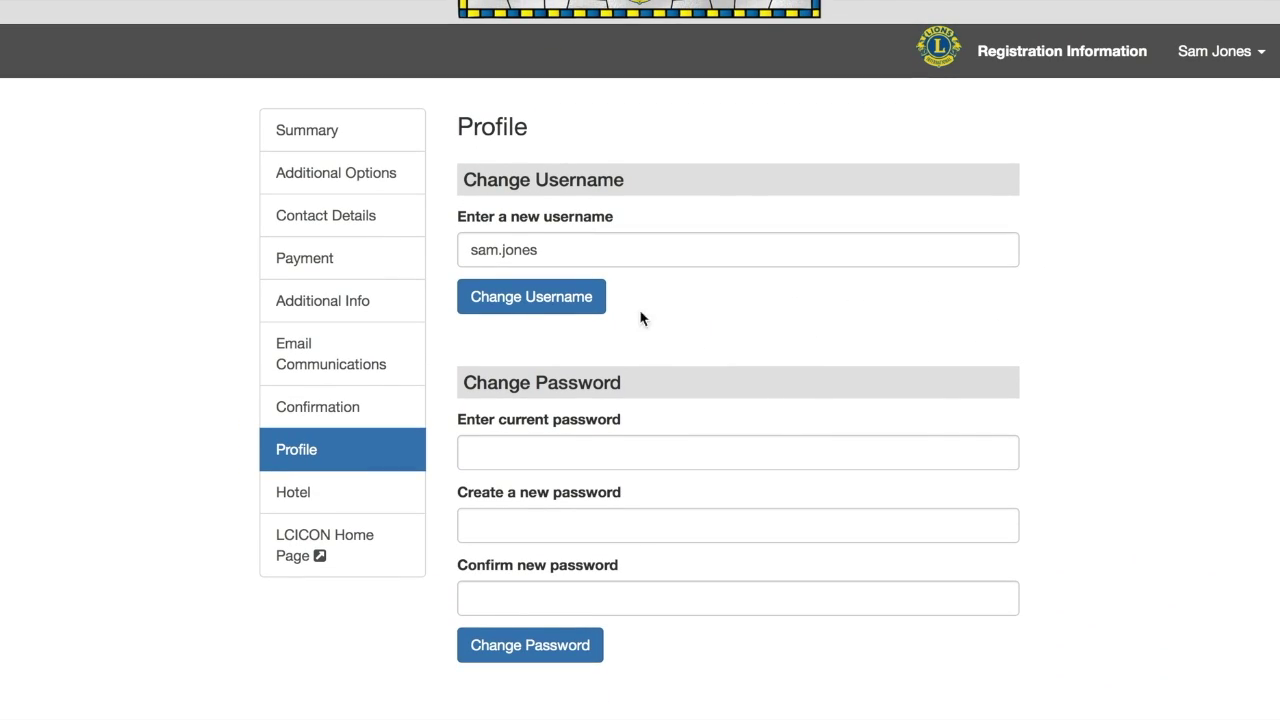
pyautogui.click(298, 497)
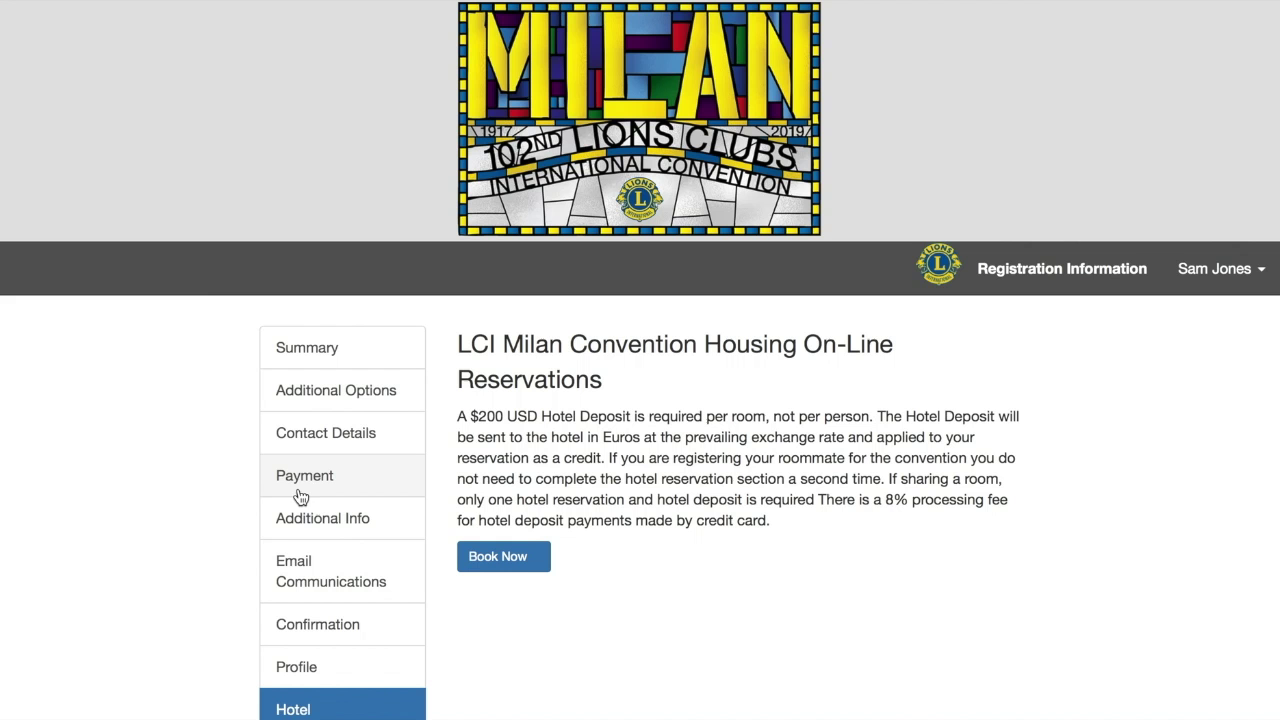
pyautogui.scroll(-1, 816, 531)
pyautogui.scroll(-2, 817, 533)
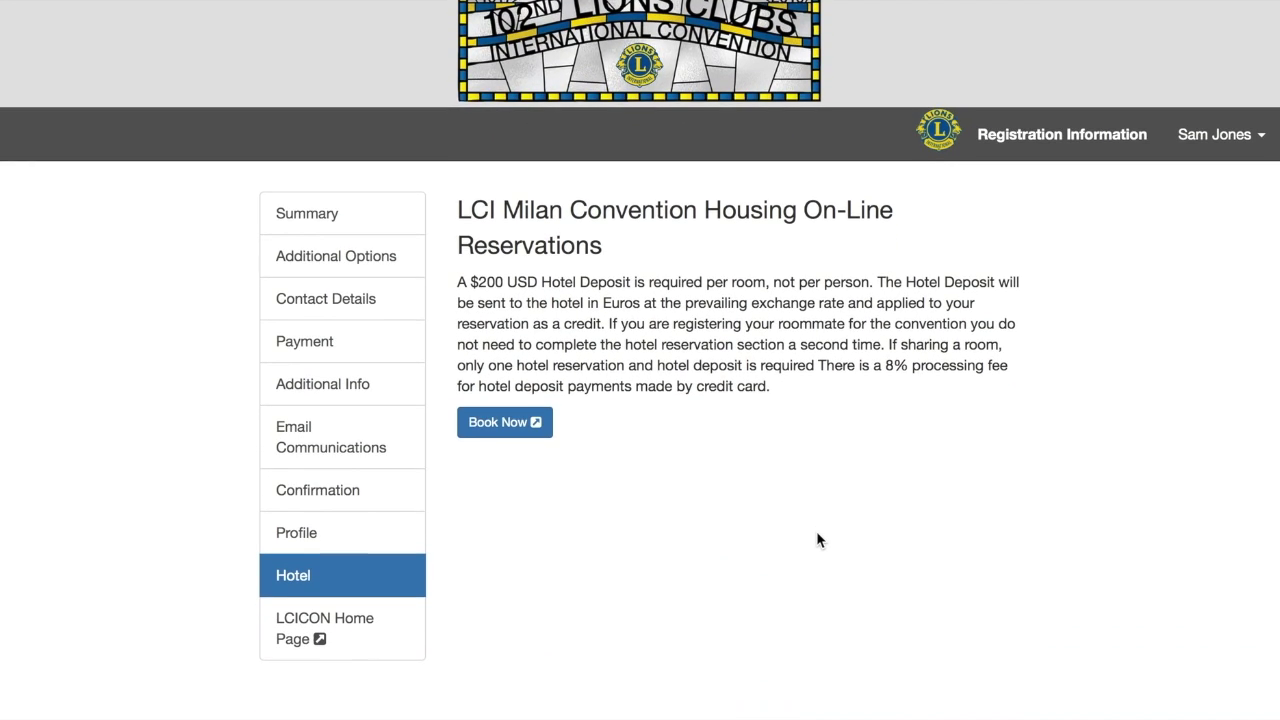